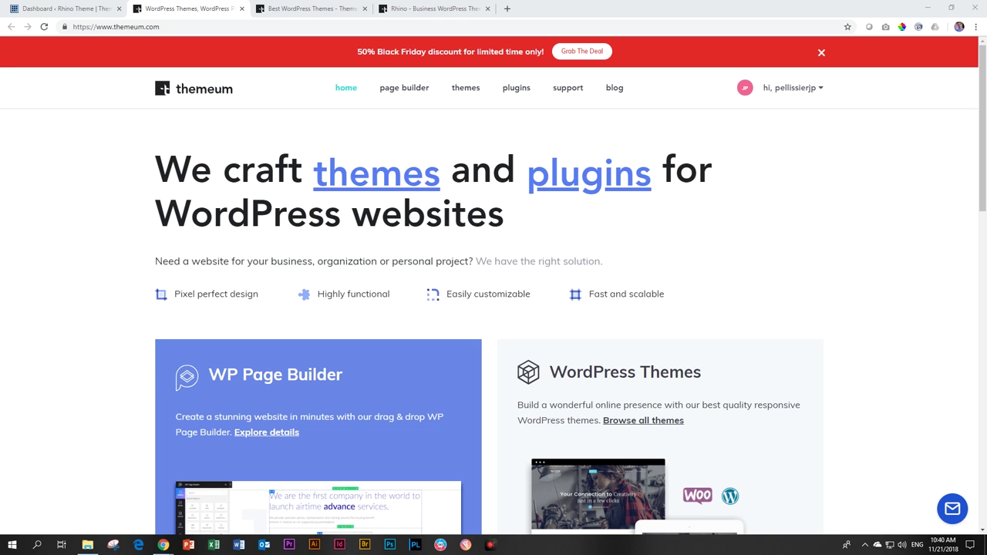
- Scan the Best WordPress Themes listing, then bring up the Rhino - Business WordPress Theme page
left_click(306, 7)
scroll(221, 216, "down", 1)
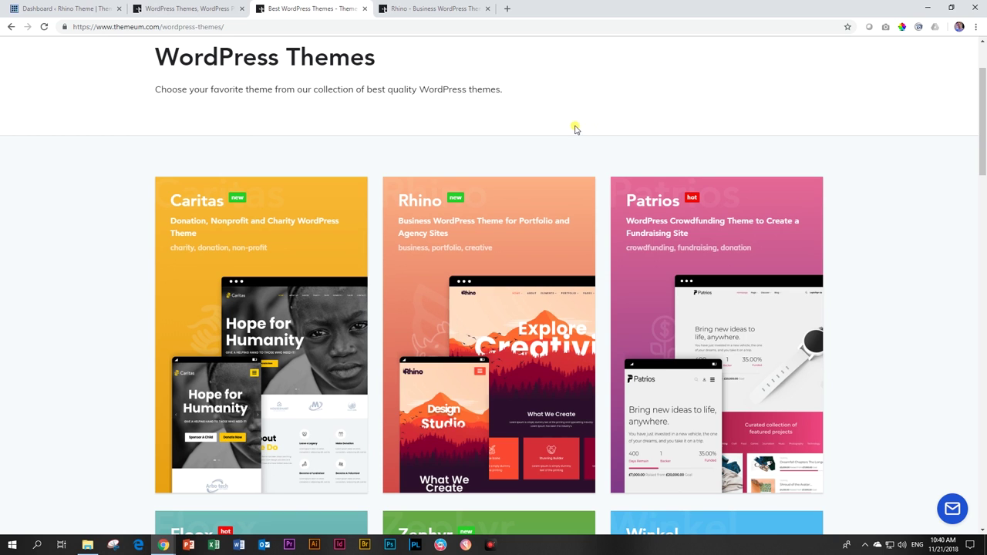
left_click(443, 9)
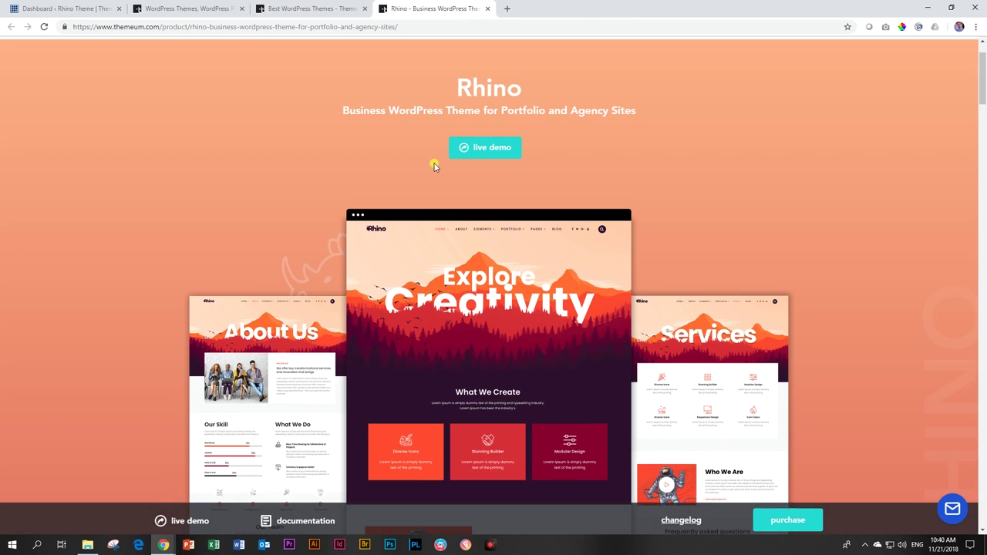
- Review the Rhino features, briefly highlighting the WP Page Builder Pro heading
scroll(434, 167, "up", 1)
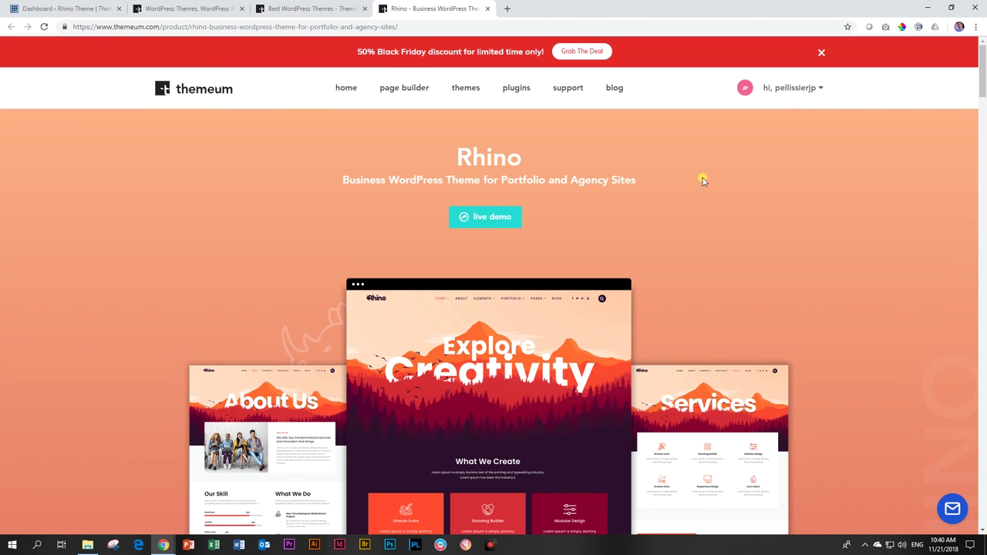
scroll(715, 186, "down", 12)
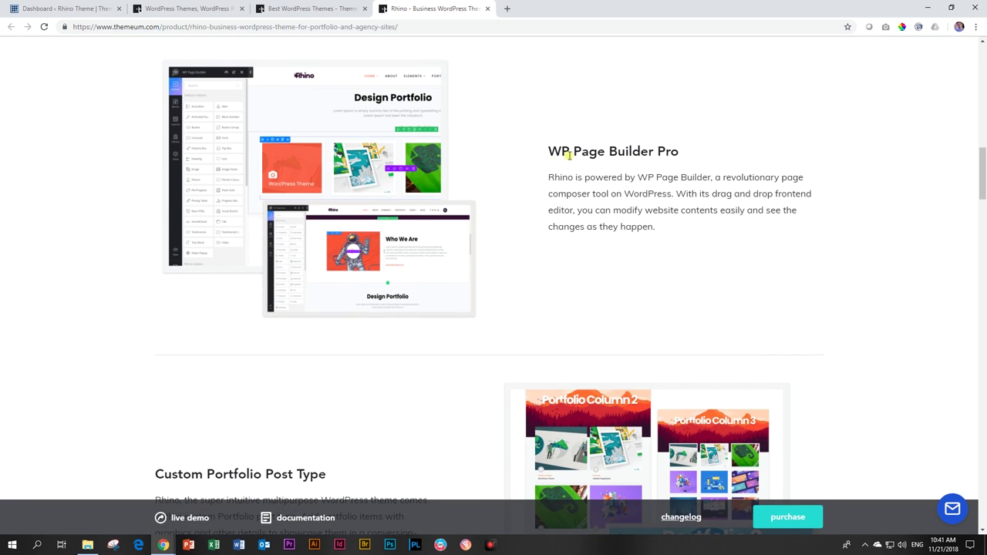
left_click_drag(548, 151, 680, 151)
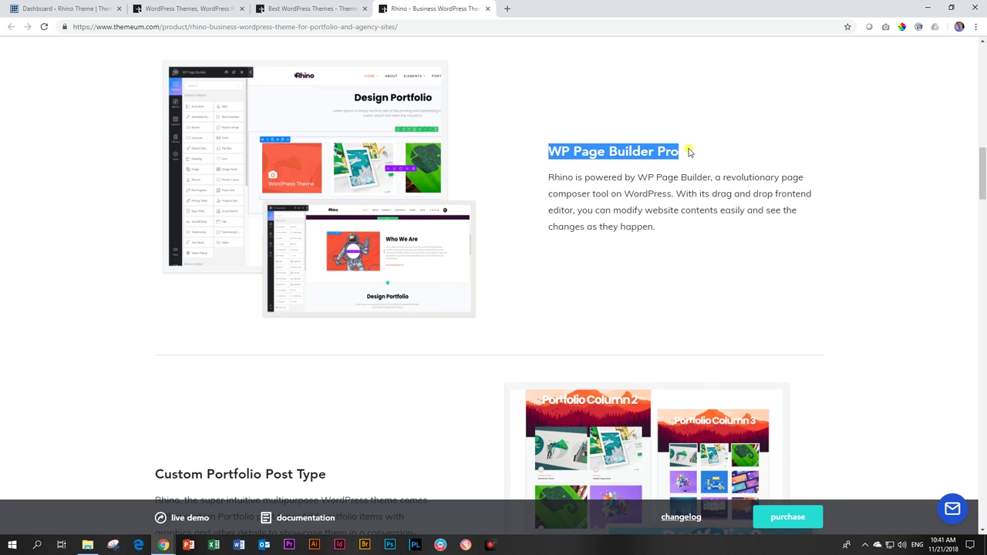
left_click(686, 155)
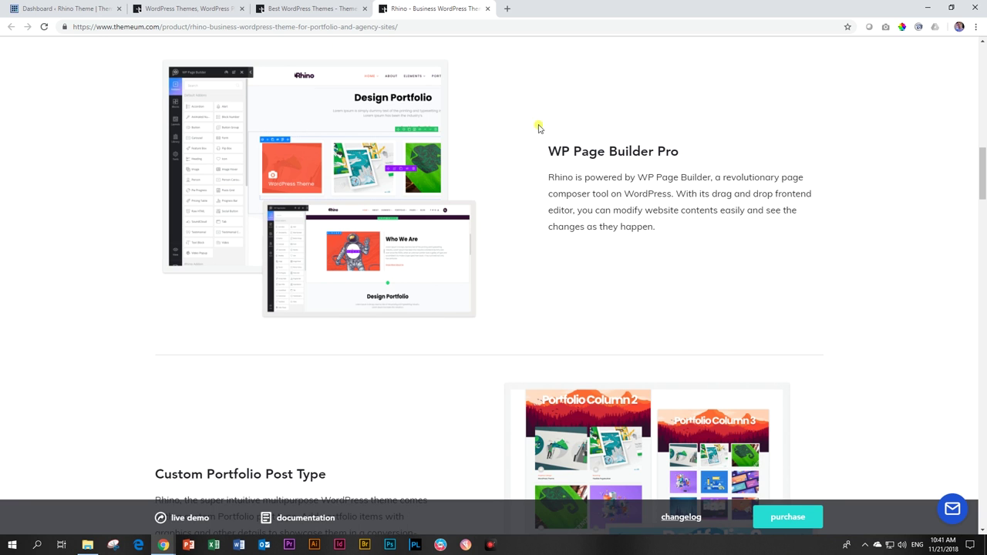
- Scroll through Rhino's page layouts and core features down to the pricing section
scroll(685, 190, "down", 3)
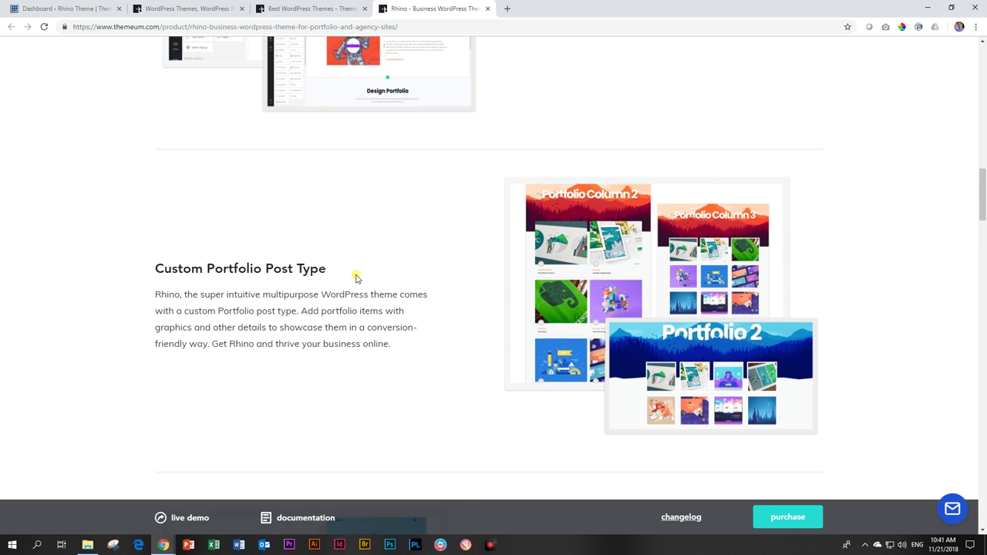
scroll(355, 277, "down", 3)
scroll(367, 230, "down", 3)
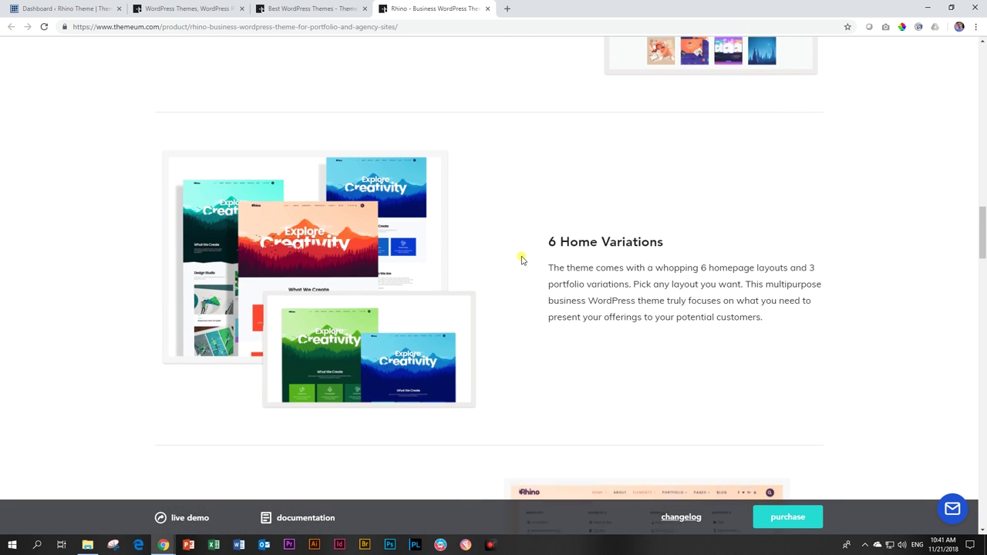
scroll(521, 260, "down", 6)
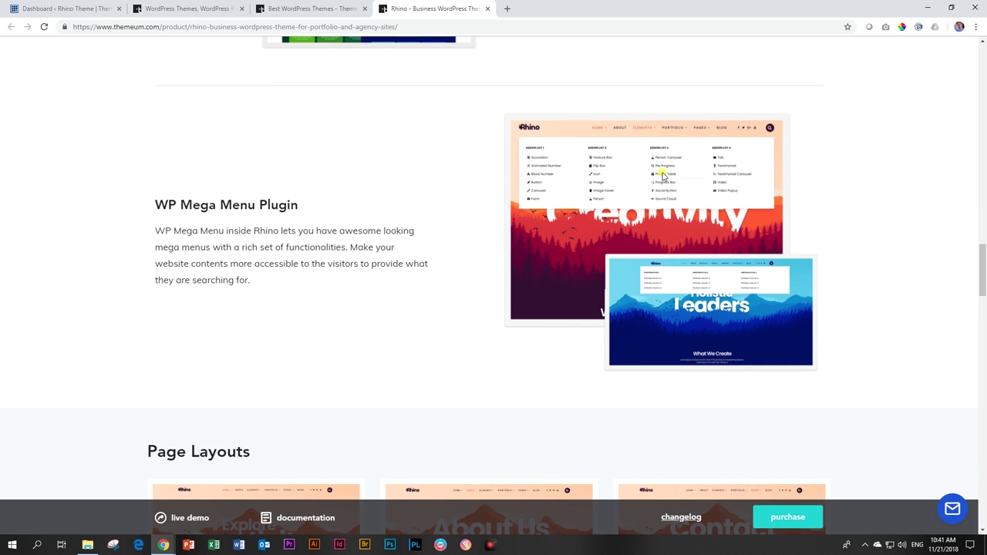
scroll(393, 212, "down", 2)
scroll(419, 149, "down", 4)
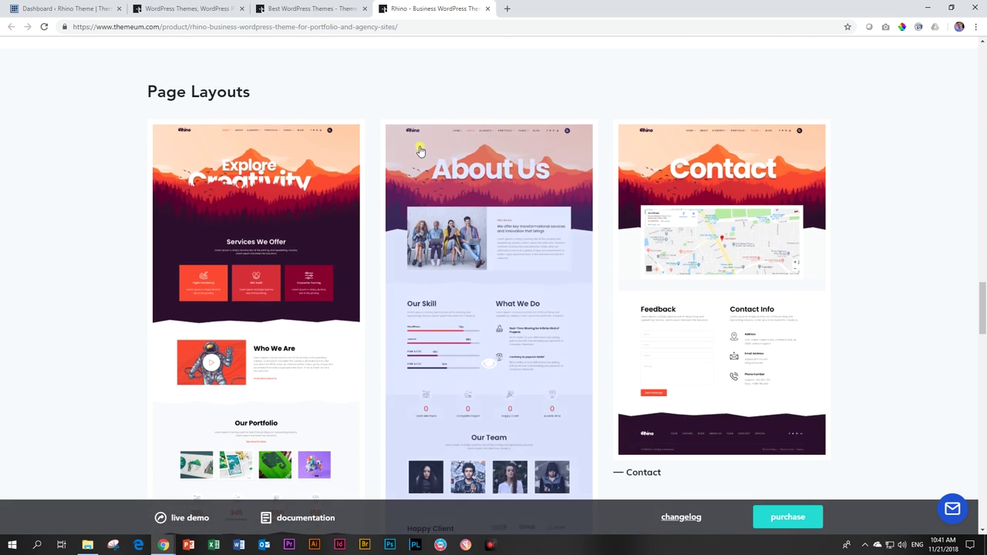
scroll(423, 150, "down", 2)
scroll(424, 149, "down", 3)
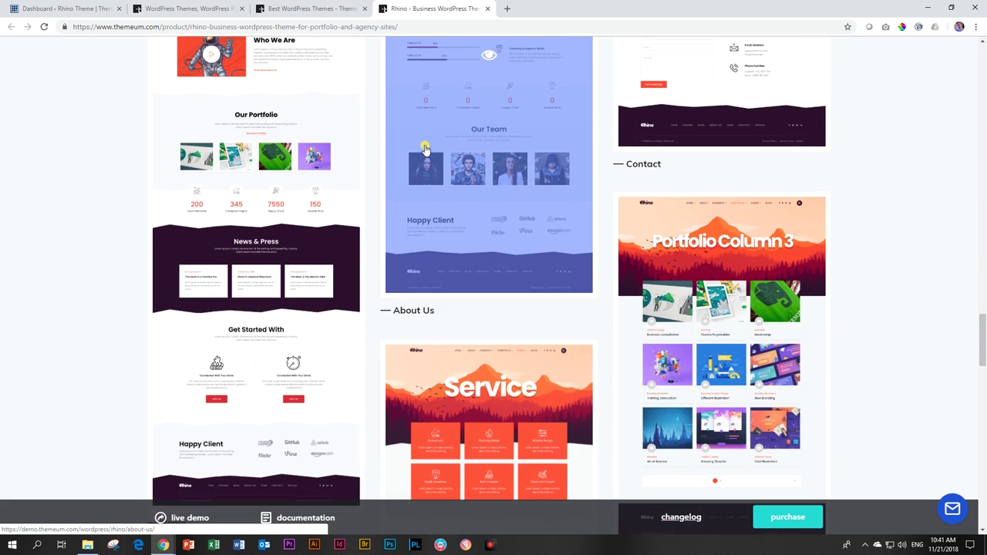
scroll(424, 151, "down", 2)
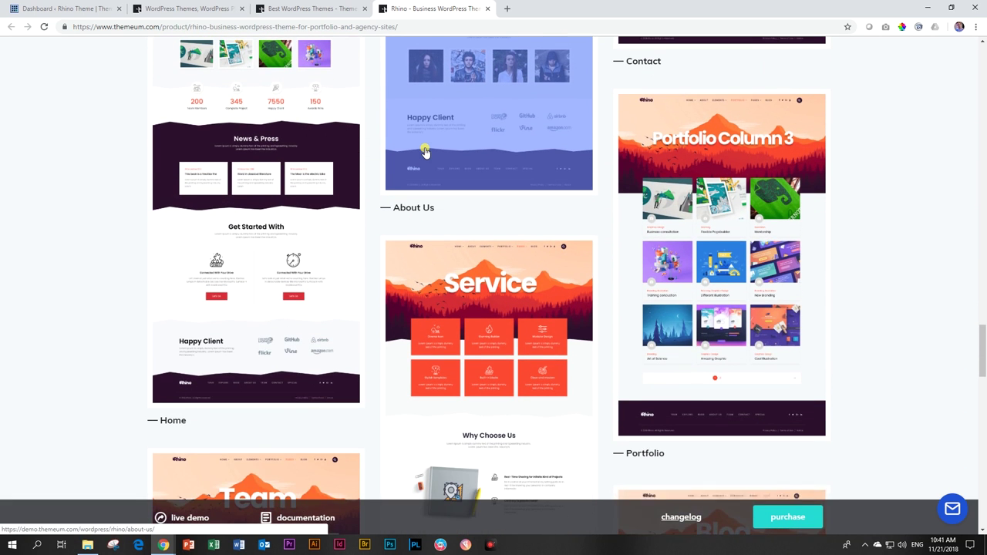
scroll(425, 152, "down", 1)
scroll(425, 152, "down", 6)
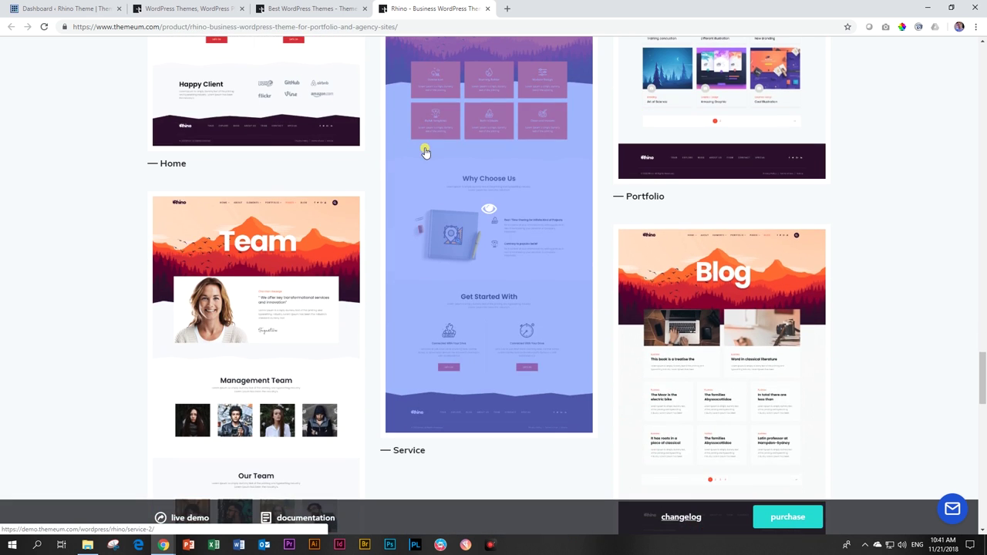
scroll(425, 152, "down", 3)
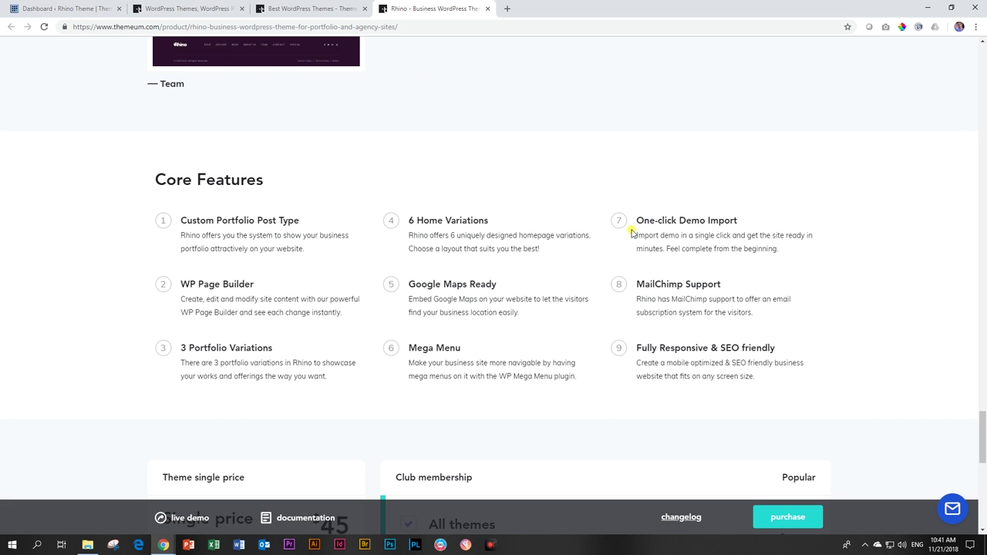
scroll(639, 217, "down", 4)
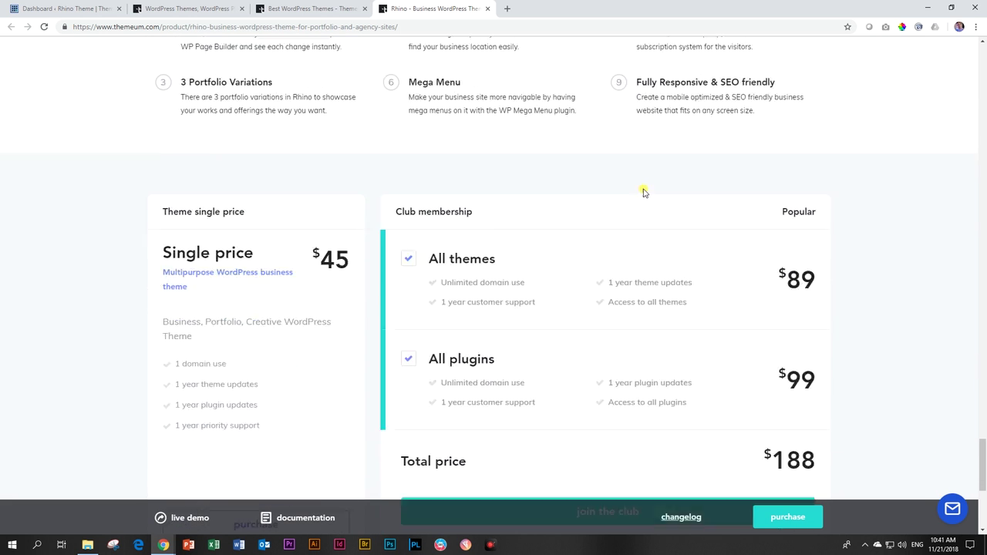
- Highlight the $45 single price, then go back to the WordPress Themes listing
left_click_drag(323, 165, 342, 165)
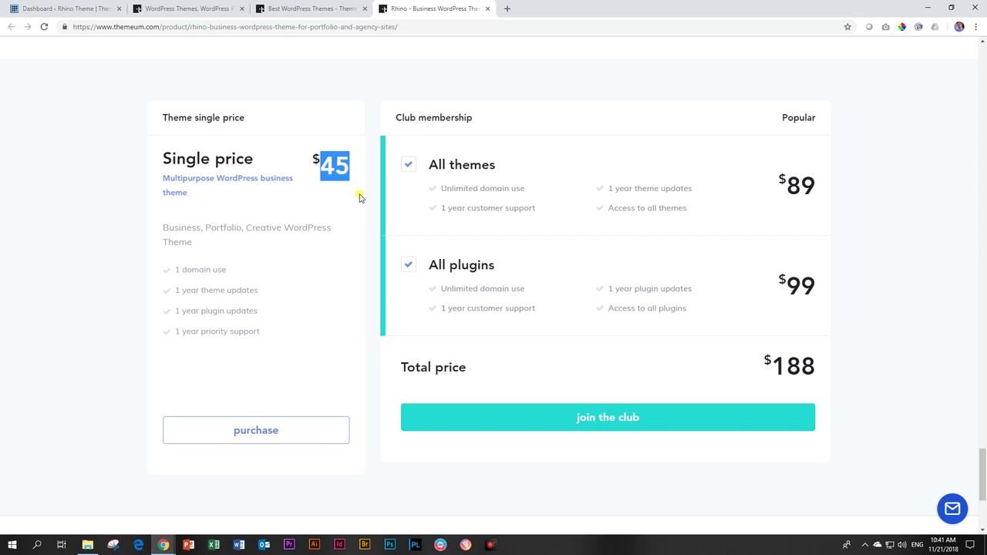
left_click(358, 197)
left_click(300, 8)
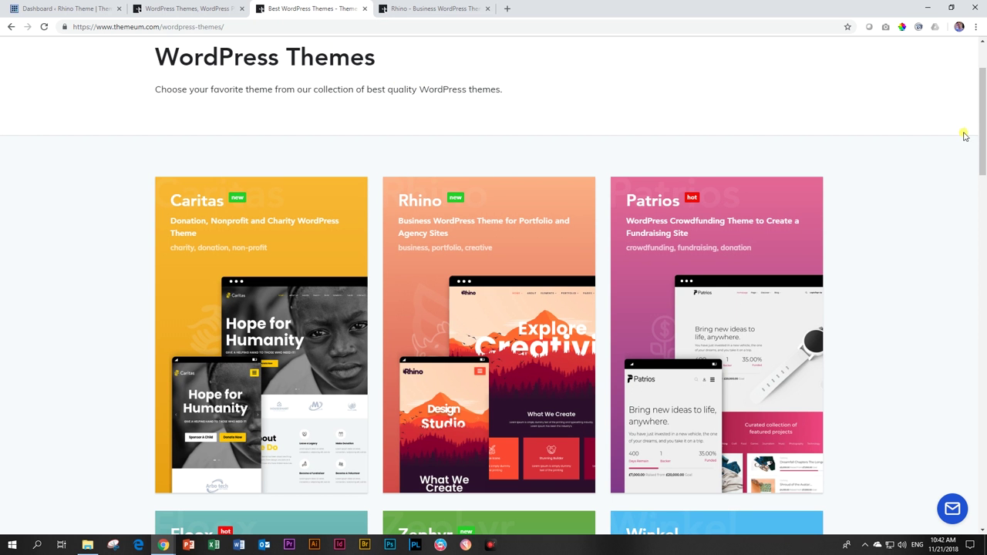
- Scroll through the remaining themes in the Themeum WordPress Themes listing
scroll(917, 154, "down", 5)
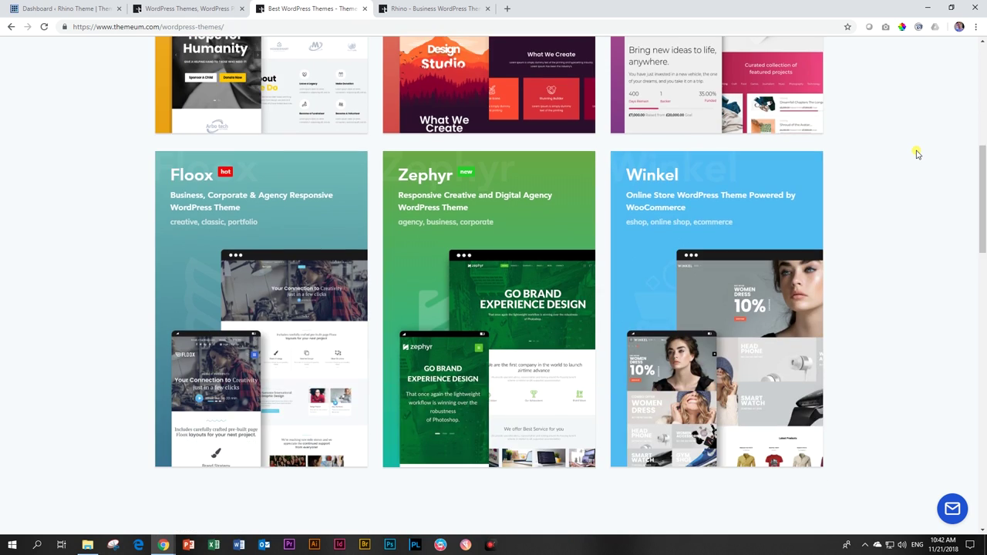
scroll(918, 155, "down", 3)
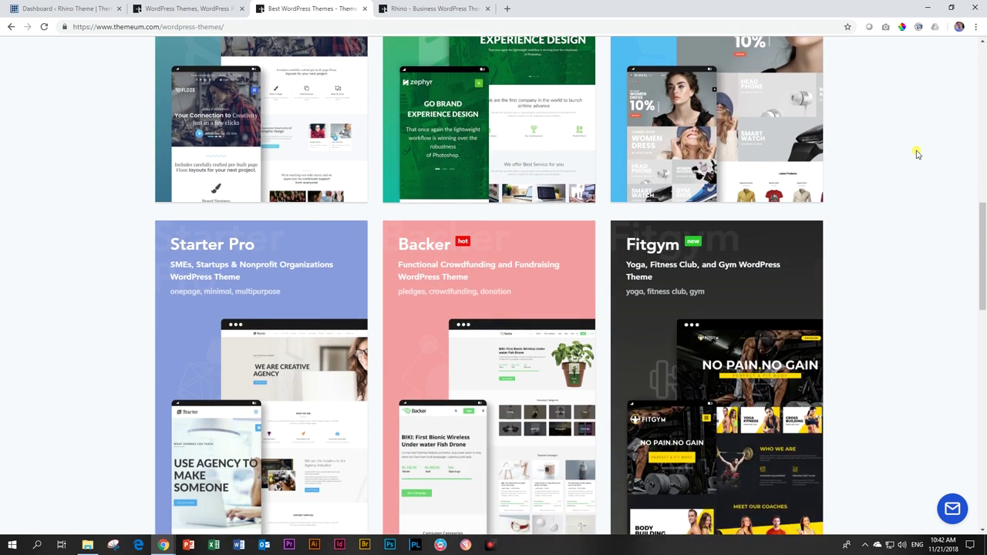
scroll(918, 154, "down", 4)
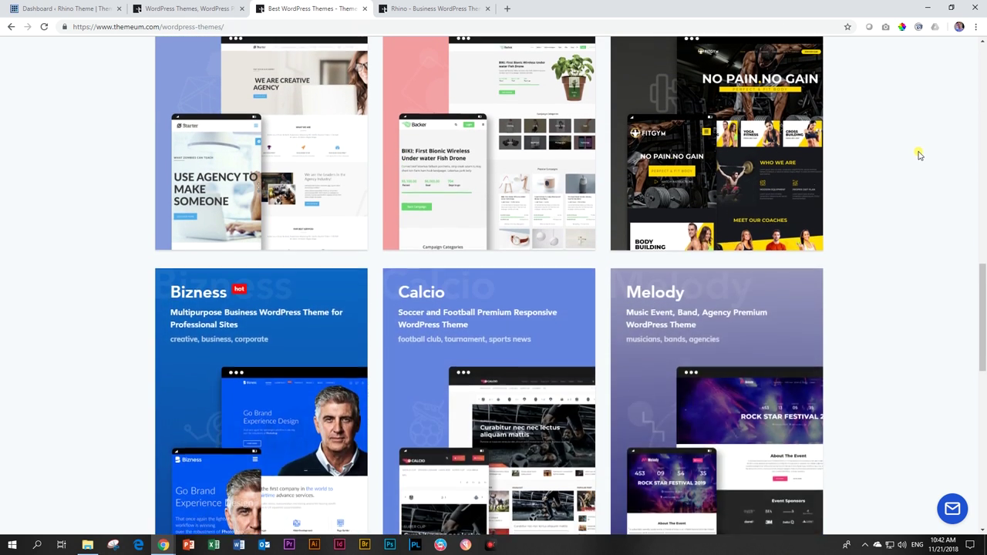
scroll(919, 155, "up", 3)
scroll(921, 156, "up", 8)
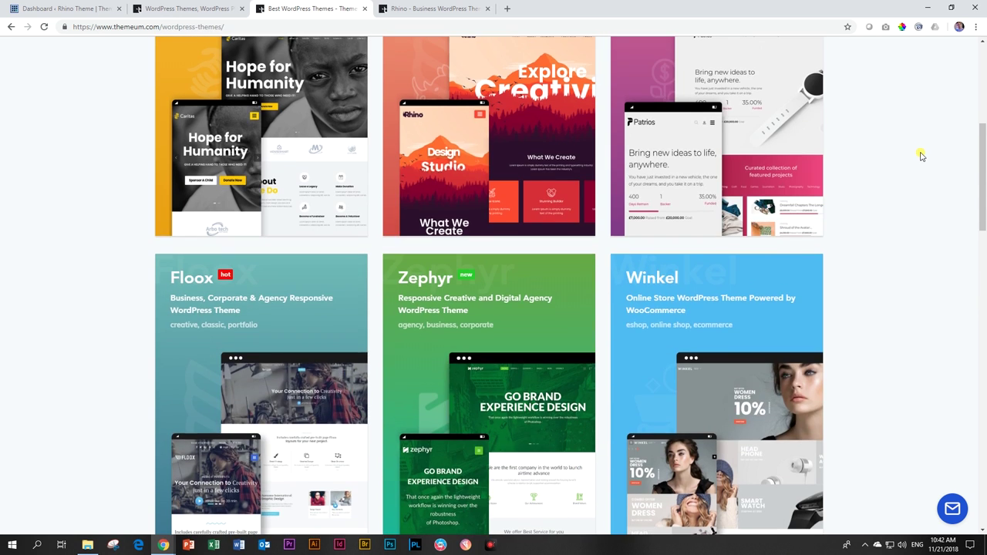
scroll(921, 156, "up", 2)
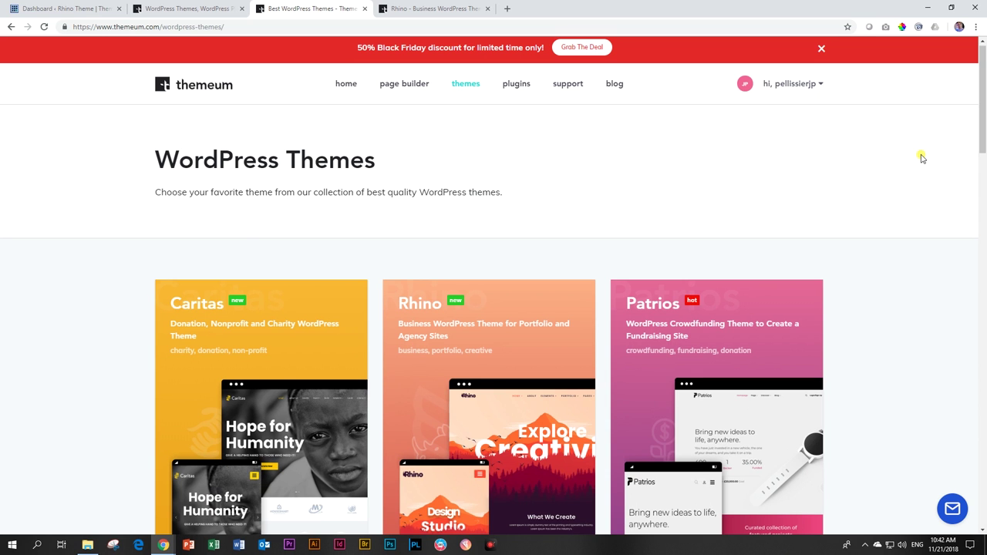
scroll(922, 157, "down", 3)
scroll(887, 165, "up", 3)
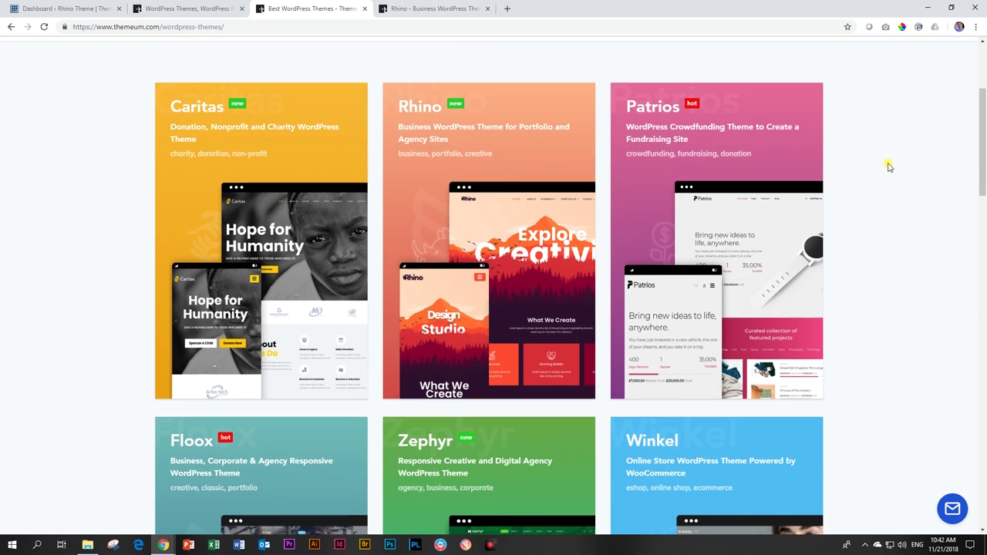
- Browse the WordPress Plugins page, then return to Rhino pricing and show the Downloads\Rhino folder
left_click(519, 91)
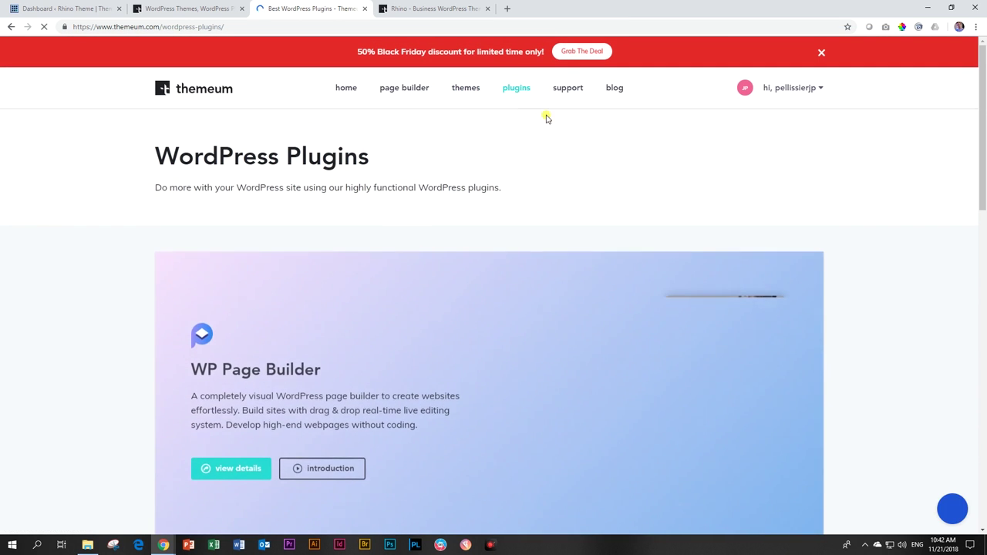
scroll(545, 116, "down", 5)
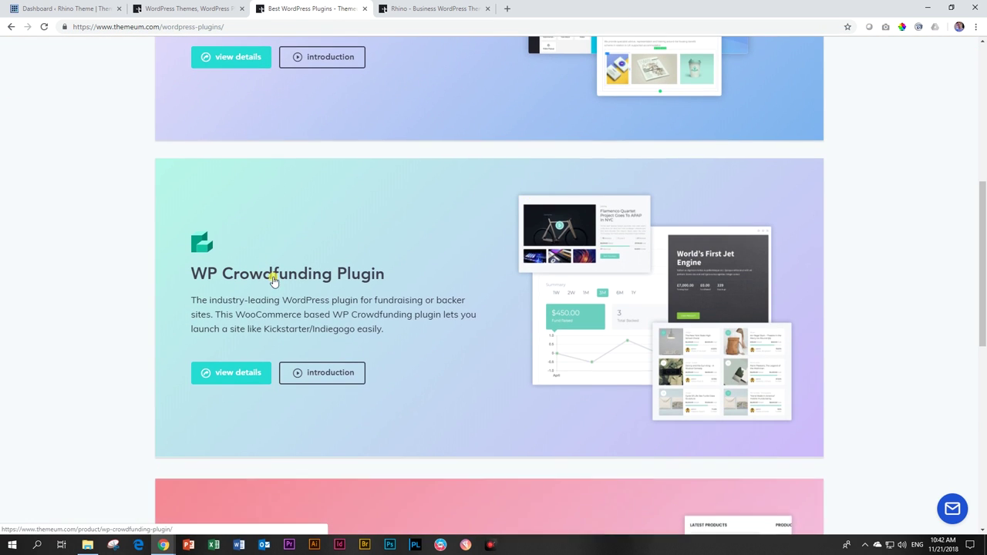
scroll(533, 265, "down", 5)
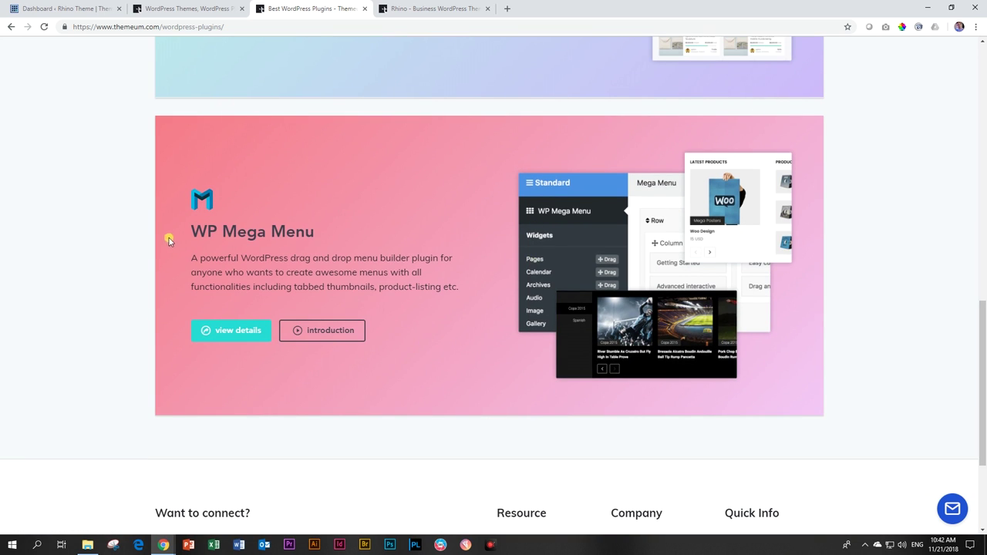
scroll(308, 239, "up", 4)
scroll(308, 242, "up", 6)
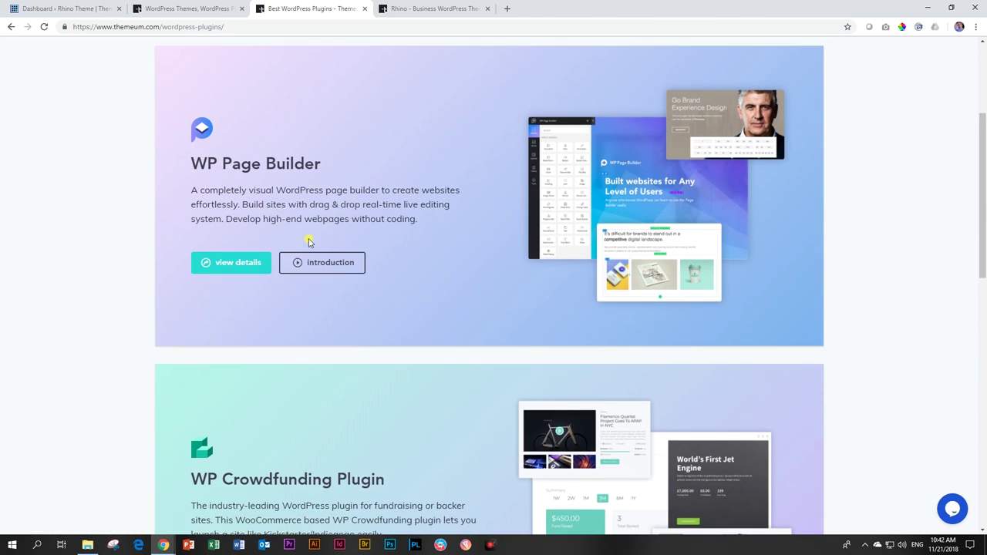
left_click(432, 9)
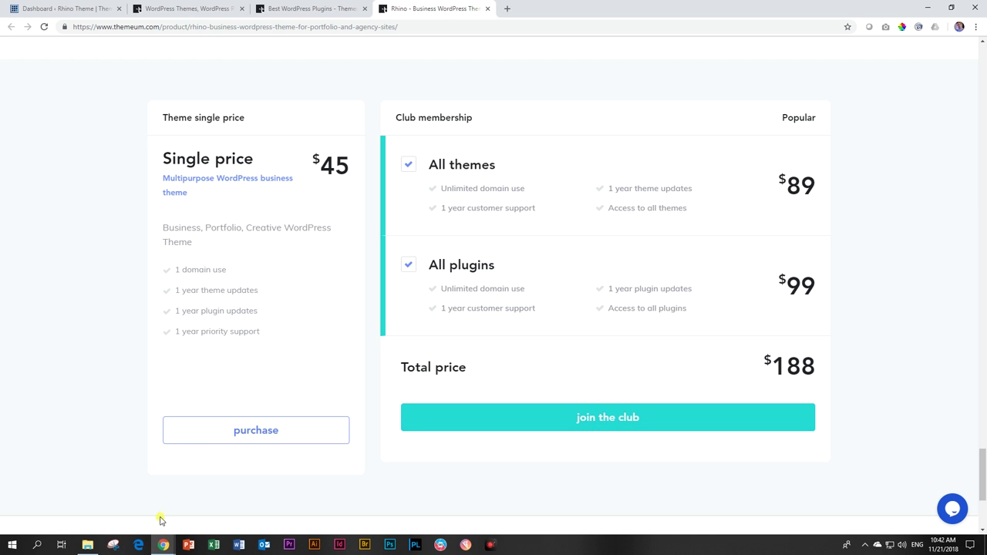
left_click(87, 546)
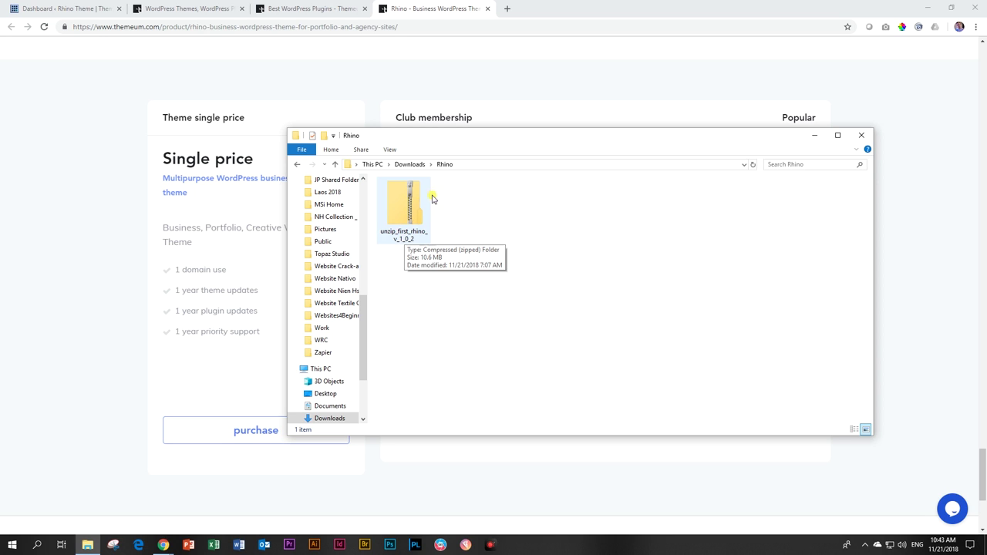
- Open the Rhino zip and copy the unzip_first_rhino_v_1_0_2 folder into the Rhino folder
double_click(410, 213)
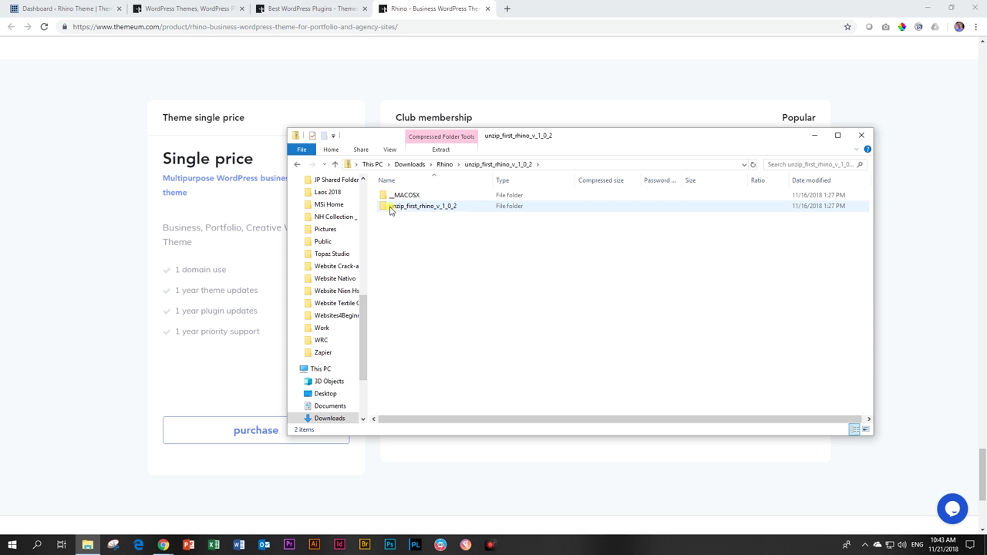
left_click_drag(386, 208, 447, 166)
left_click(445, 165)
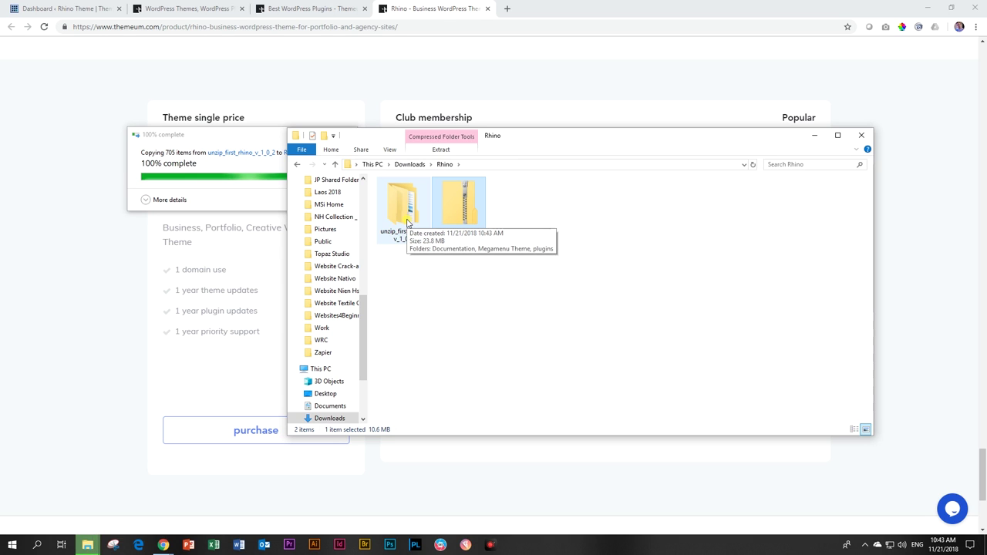
- Open the extracted unzip_first_rhino_v_1_0_2 folder, then switch to the WordPress Dashboard
double_click(407, 221)
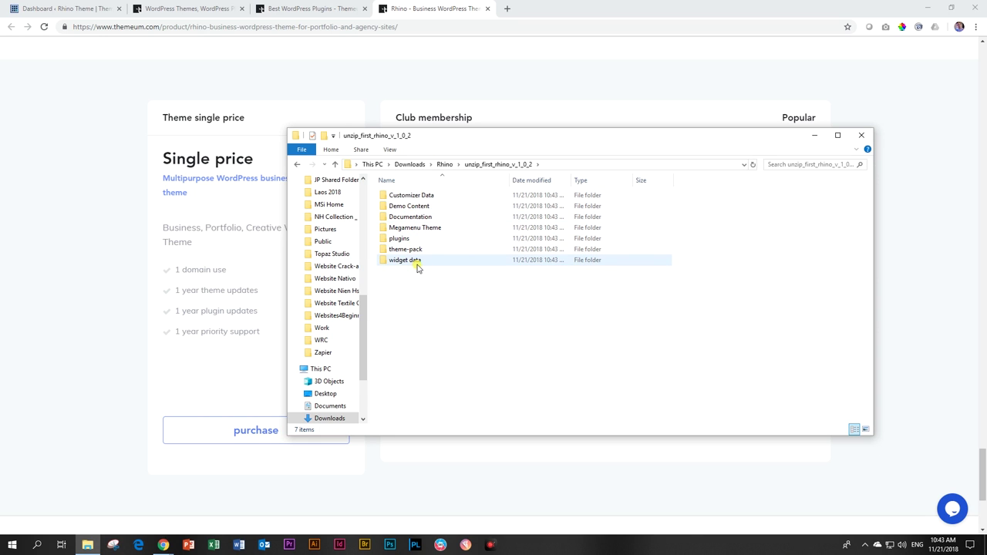
mouse_move(417, 268)
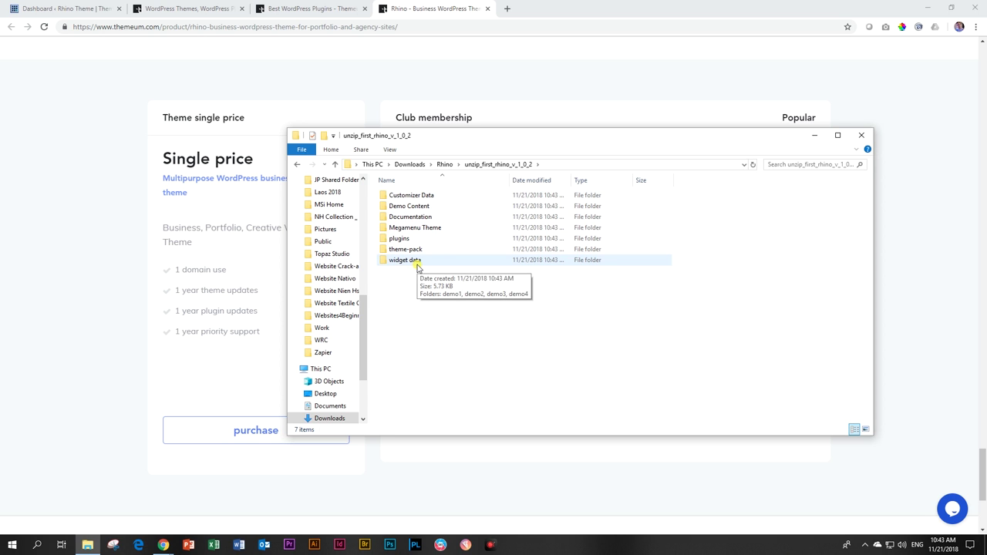
left_click(69, 6)
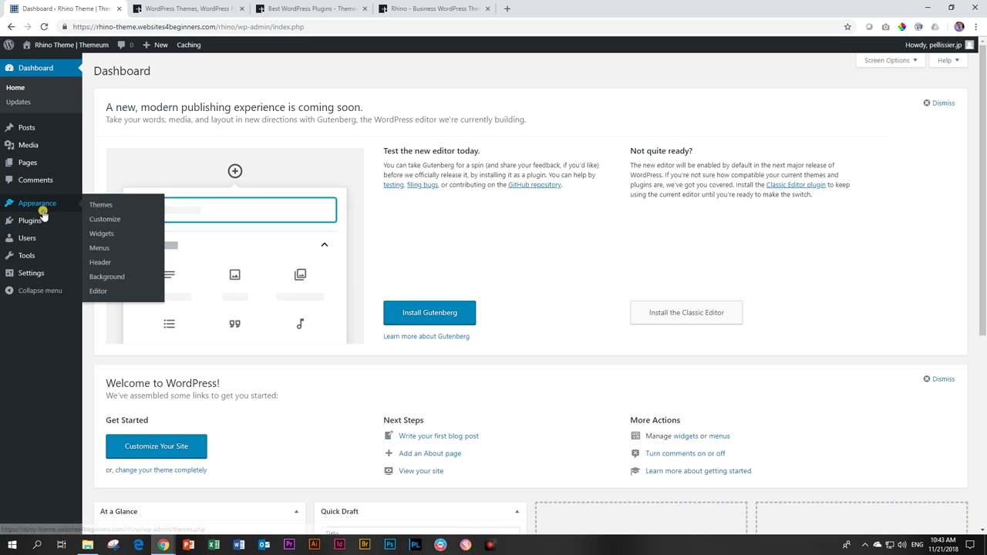
- Go to Appearance > Themes > Add New Theme, reloading past the 504 gateway timeout
left_click(103, 205)
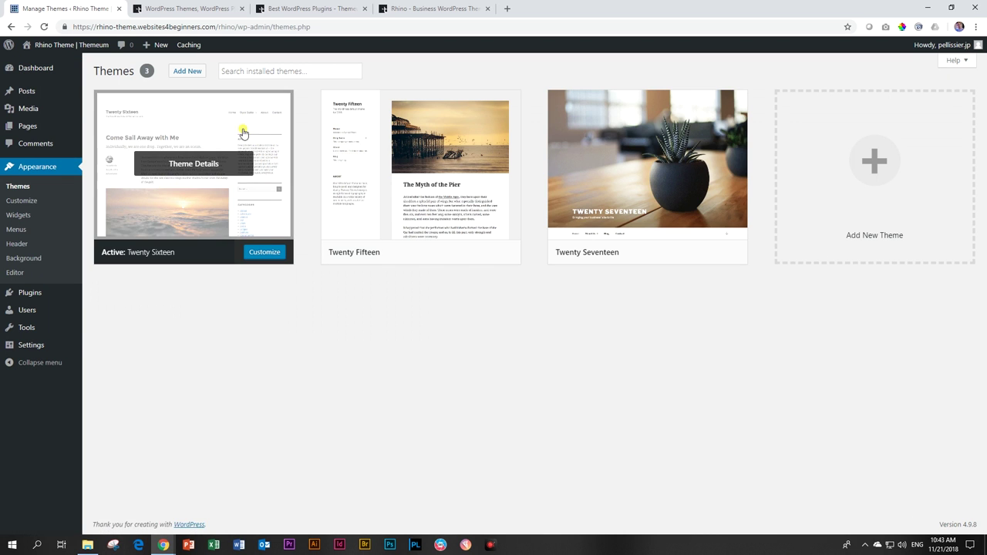
left_click(883, 162)
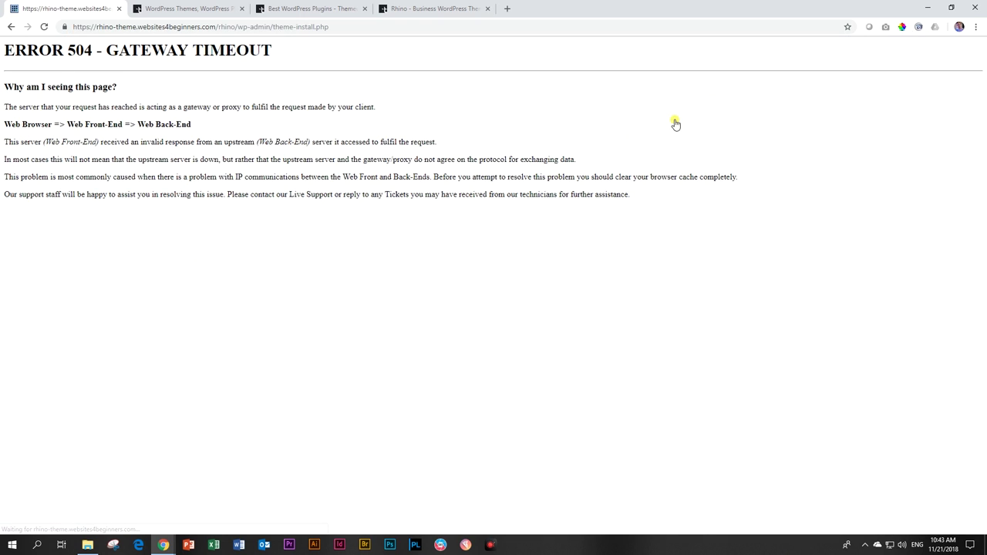
left_click(44, 27)
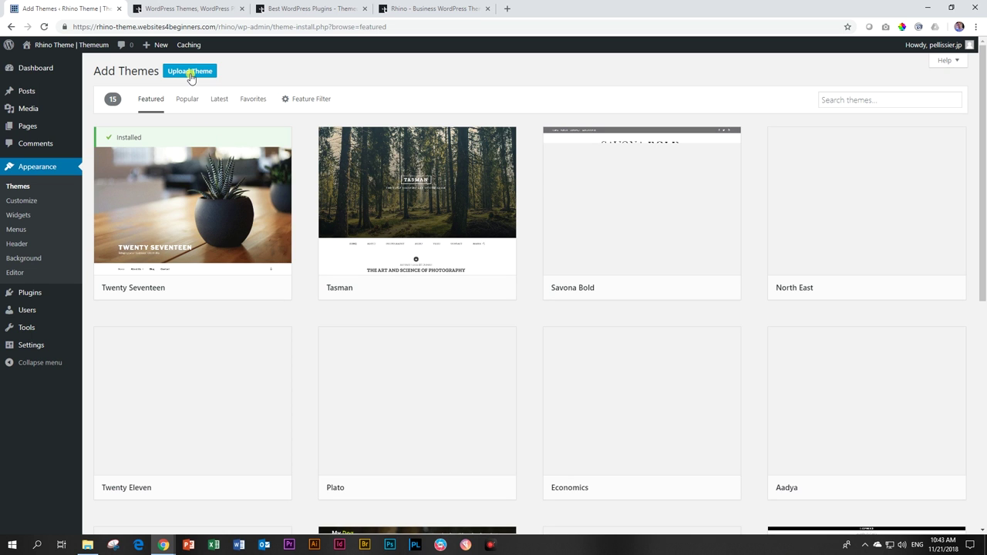
- Upload rhino.zip from the theme-pack folder, install it, and activate the Rhino theme
left_click(191, 74)
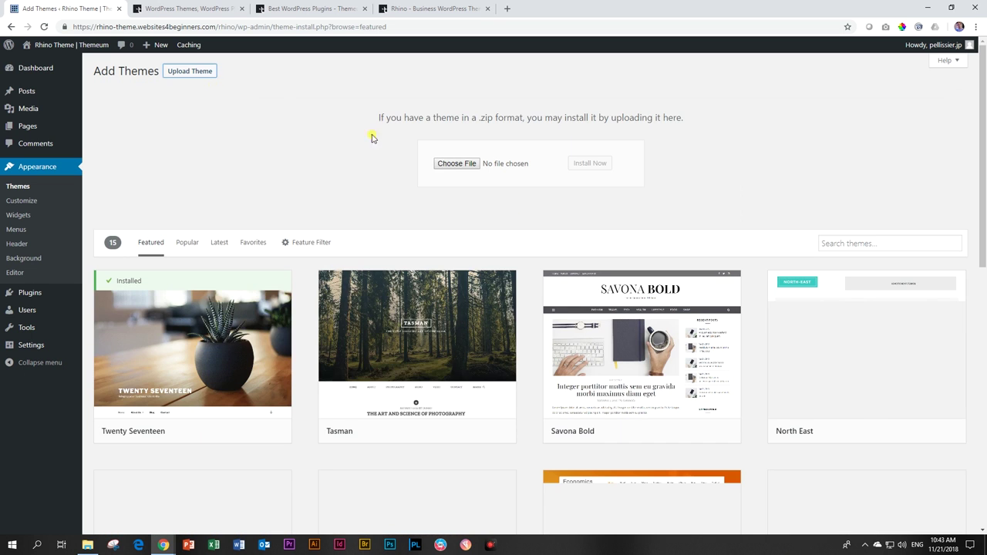
left_click(87, 545)
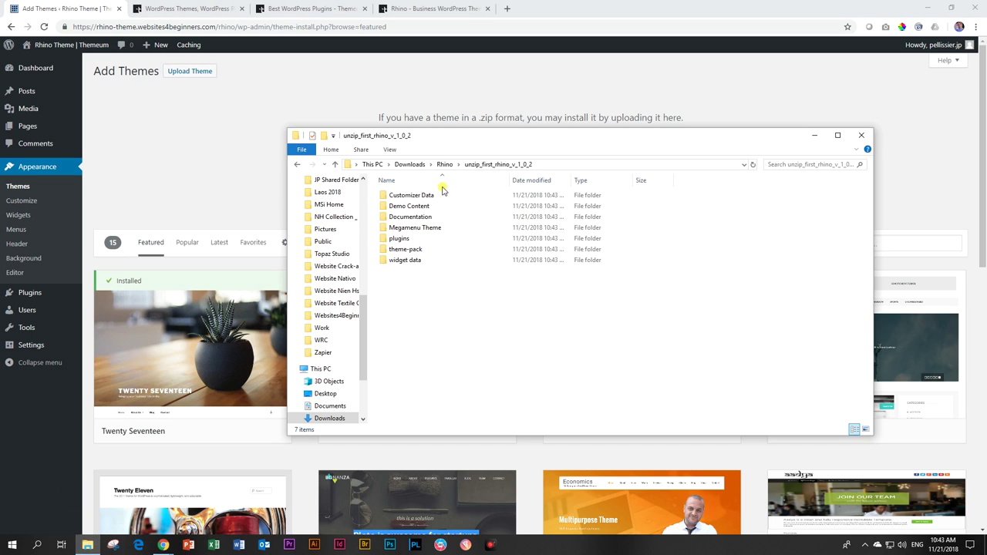
double_click(403, 249)
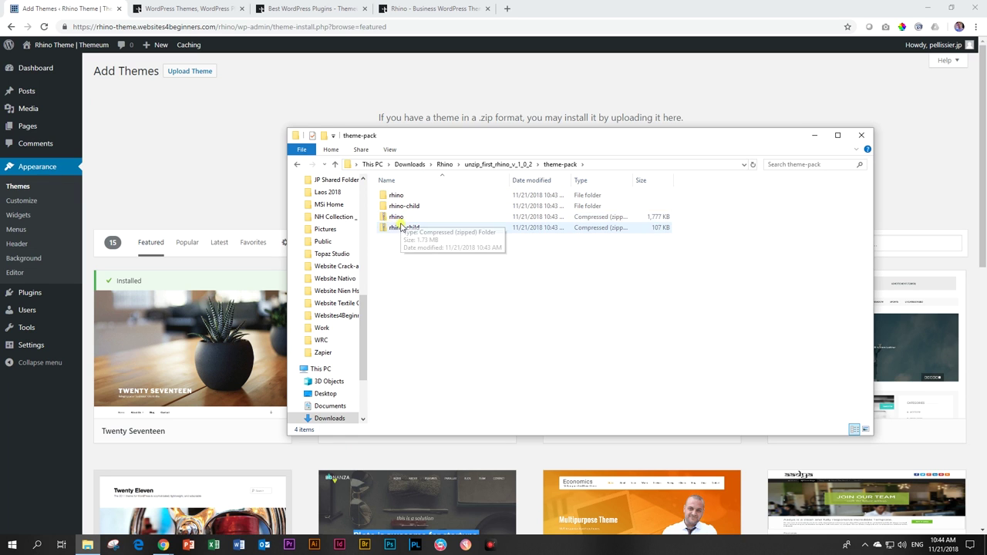
left_click_drag(466, 141, 462, 241)
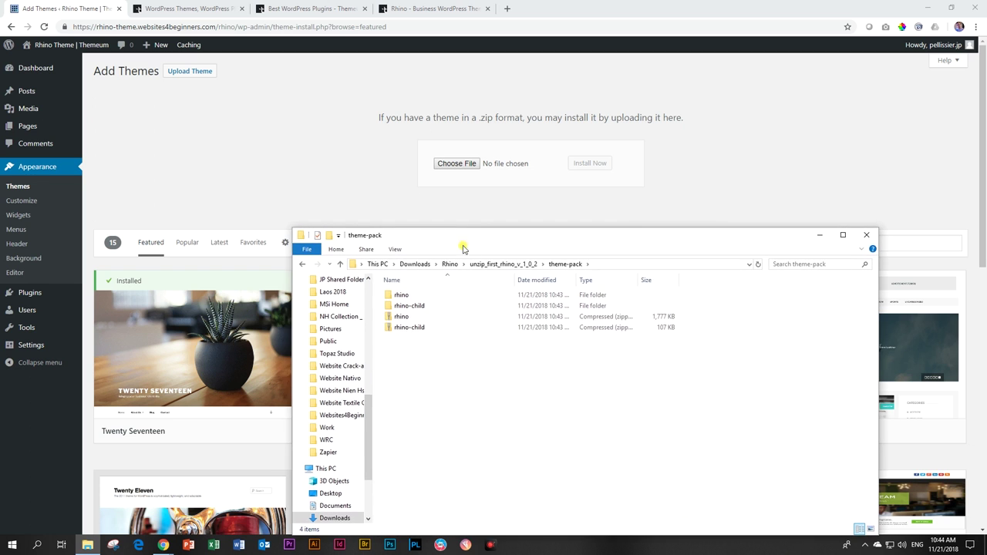
left_click_drag(400, 316, 460, 164)
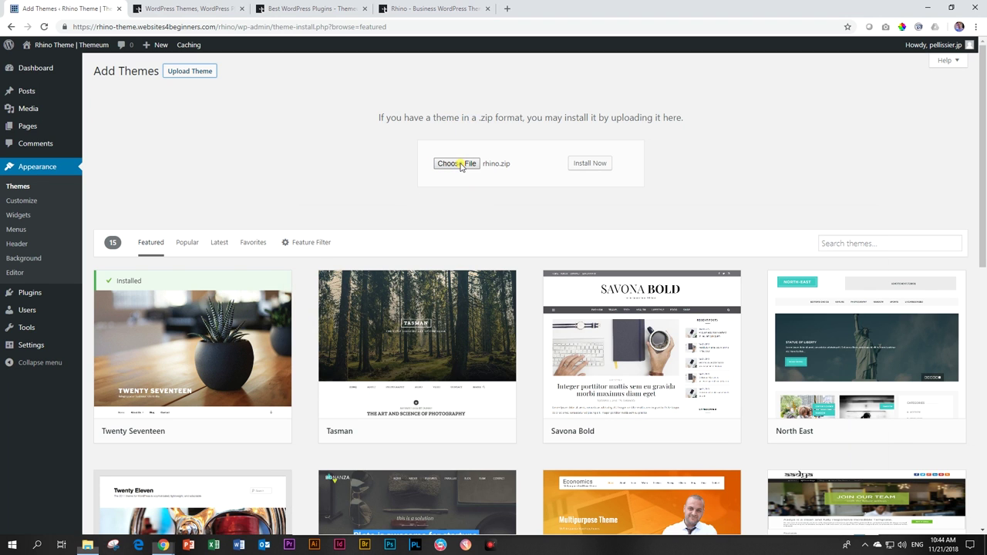
left_click(594, 165)
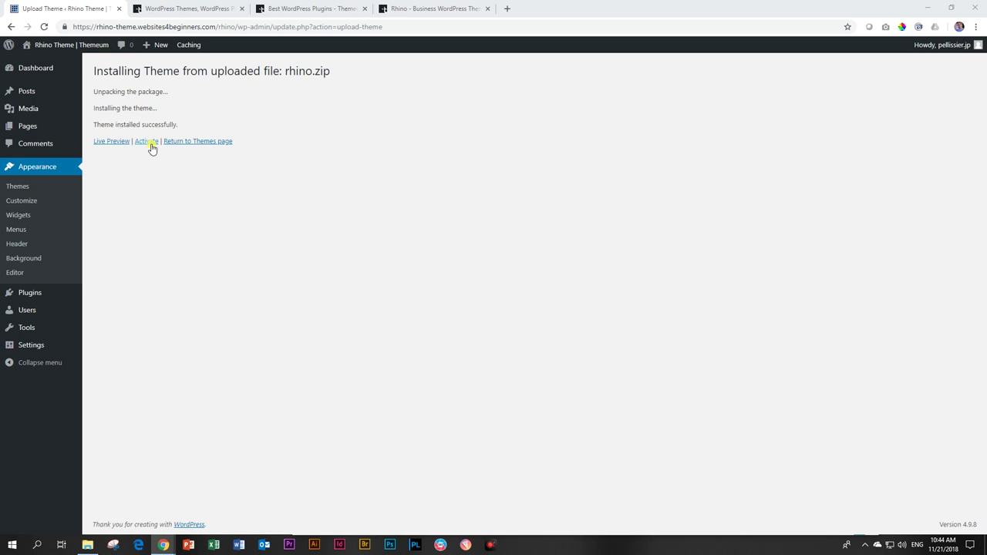
left_click(147, 142)
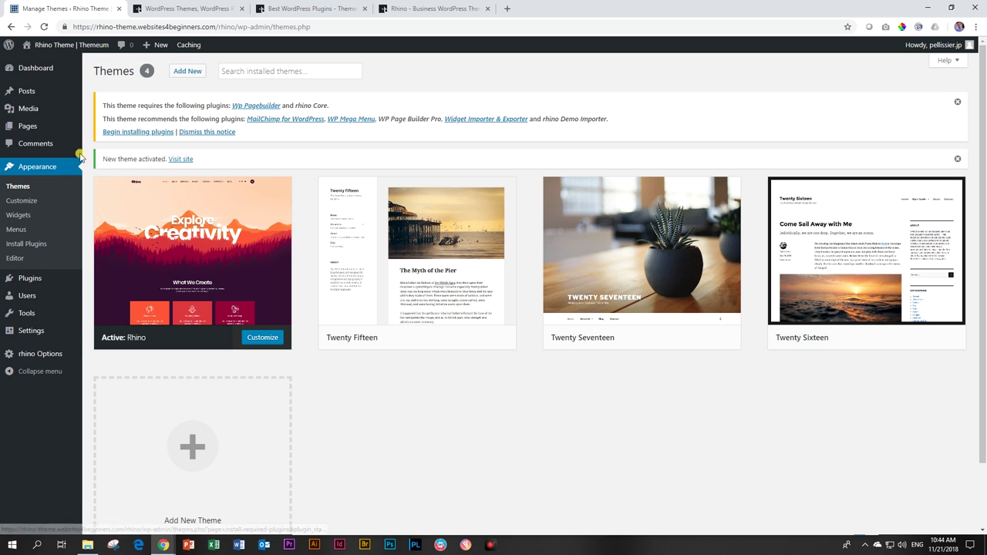
- Paste the license key on the rhino Options License page and connect it with Themeum
mouse_move(41, 362)
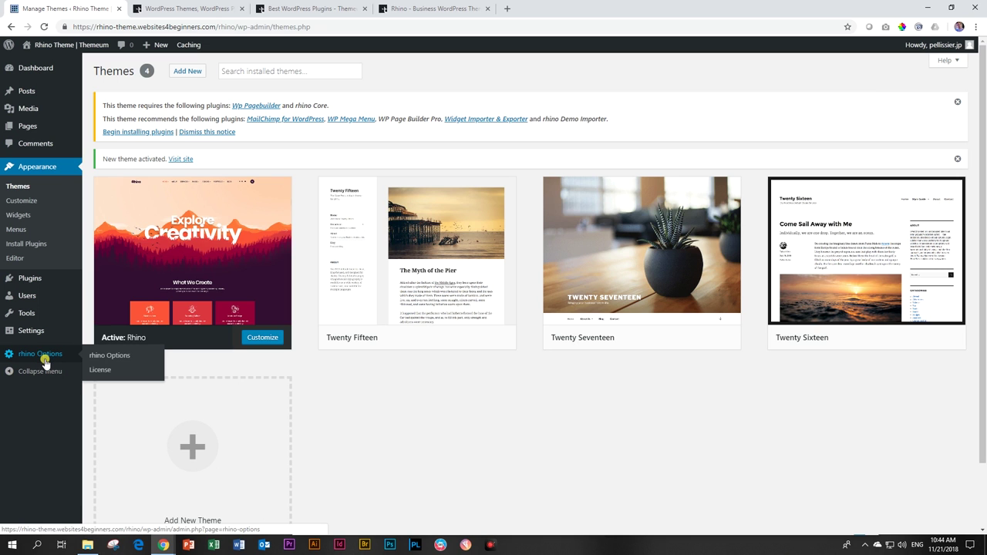
left_click(99, 373)
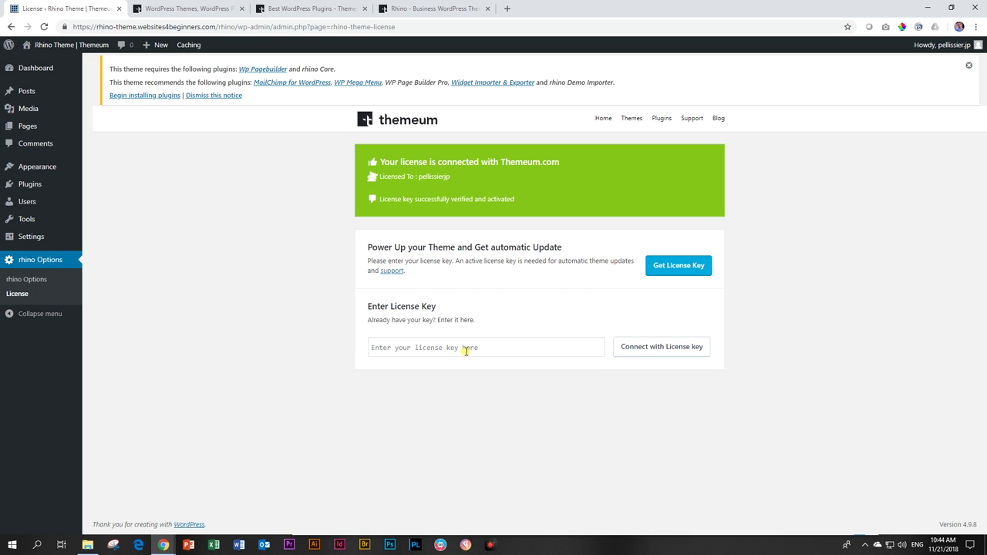
left_click(465, 348)
key("ctrl+v")
left_click(648, 348)
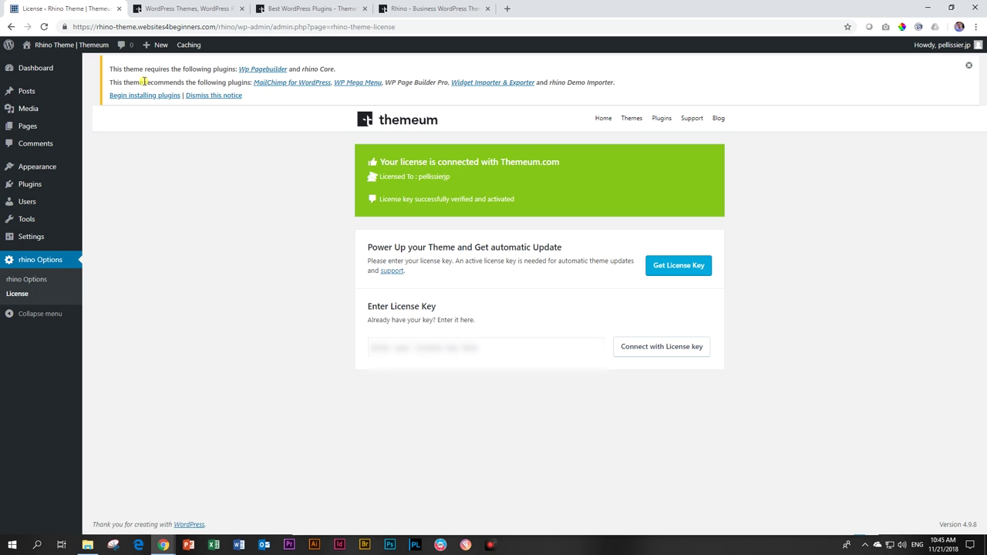
- Bulk-install all seven required and recommended Rhino plugins
left_click(147, 99)
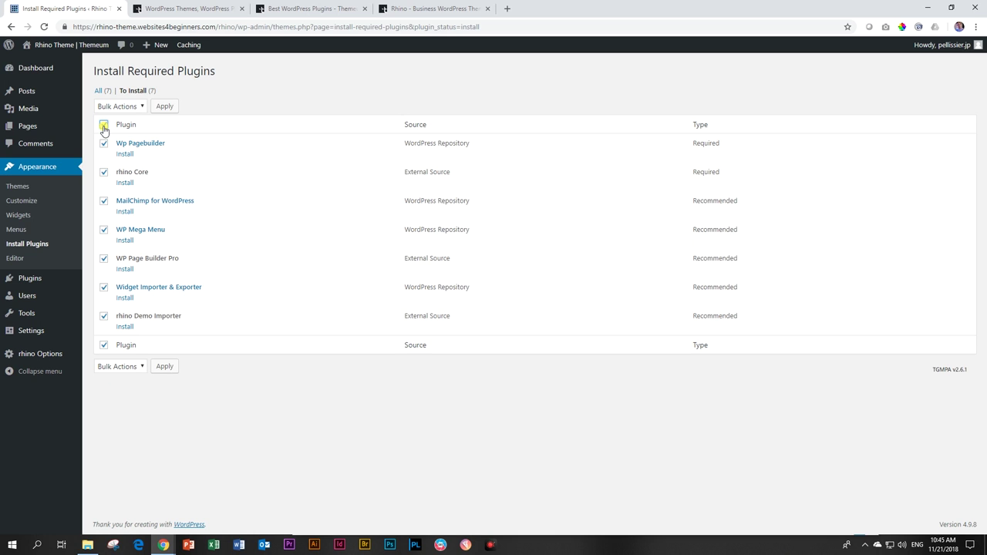
left_click(139, 107)
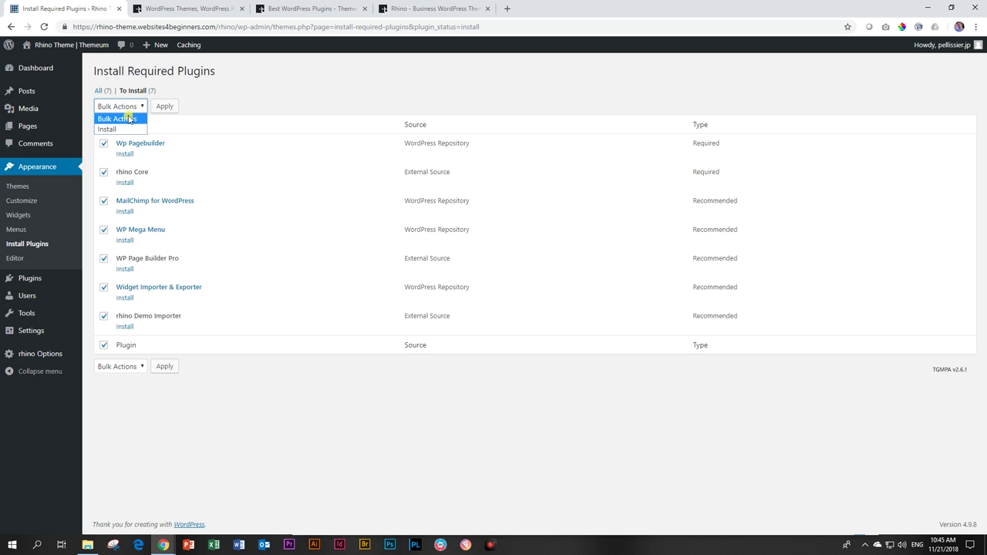
left_click(121, 129)
left_click(158, 109)
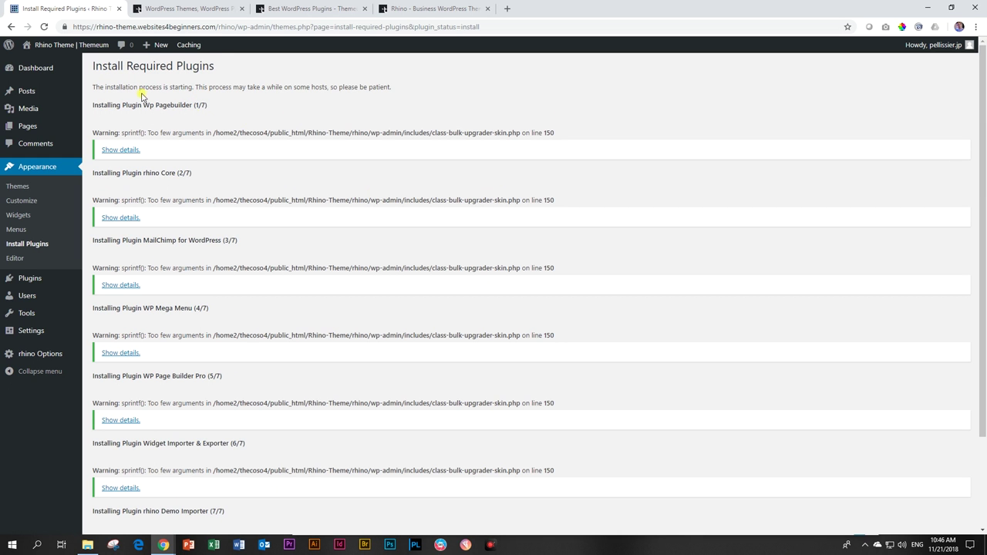
scroll(180, 213, "down", 2)
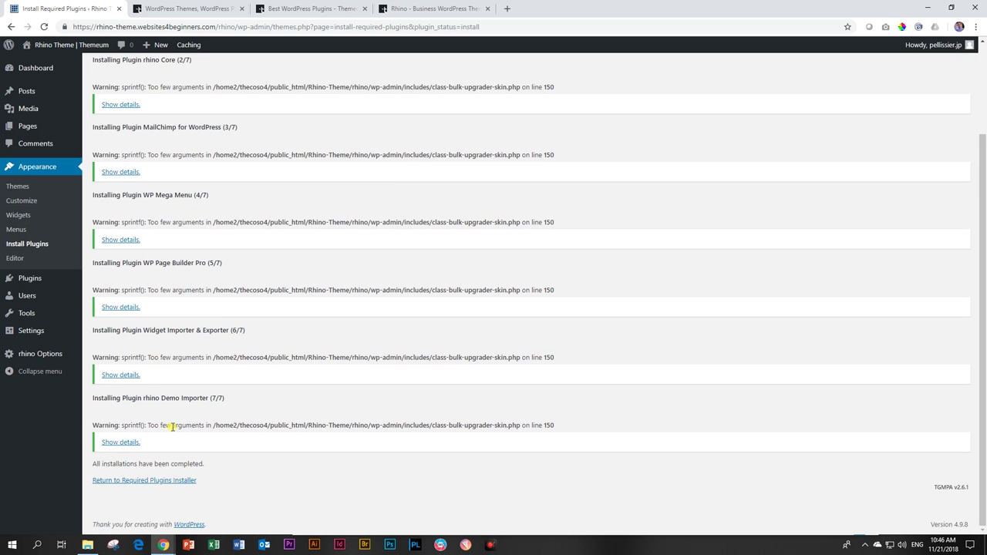
- Bulk-activate the seven installed plugins and view the Installed Plugins list
left_click(144, 480)
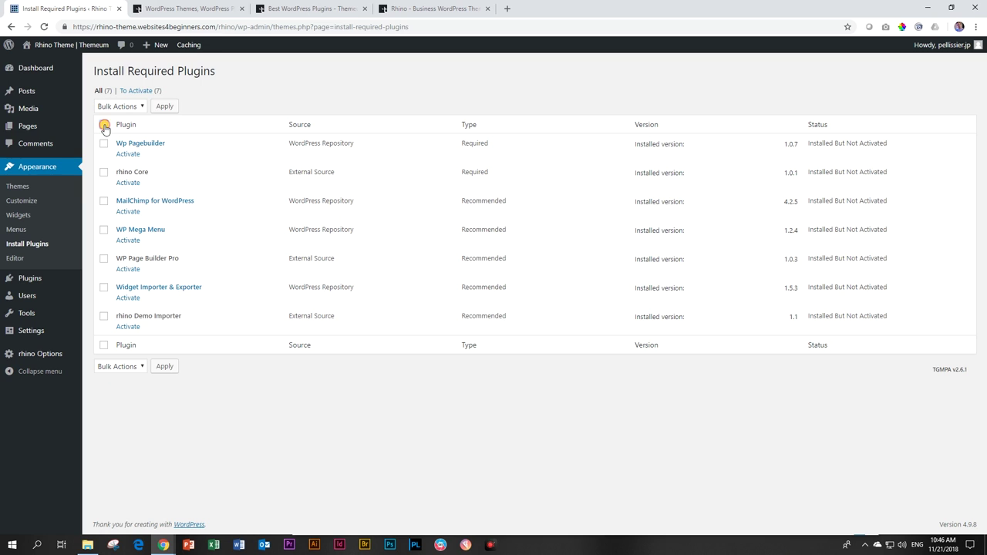
left_click(122, 105)
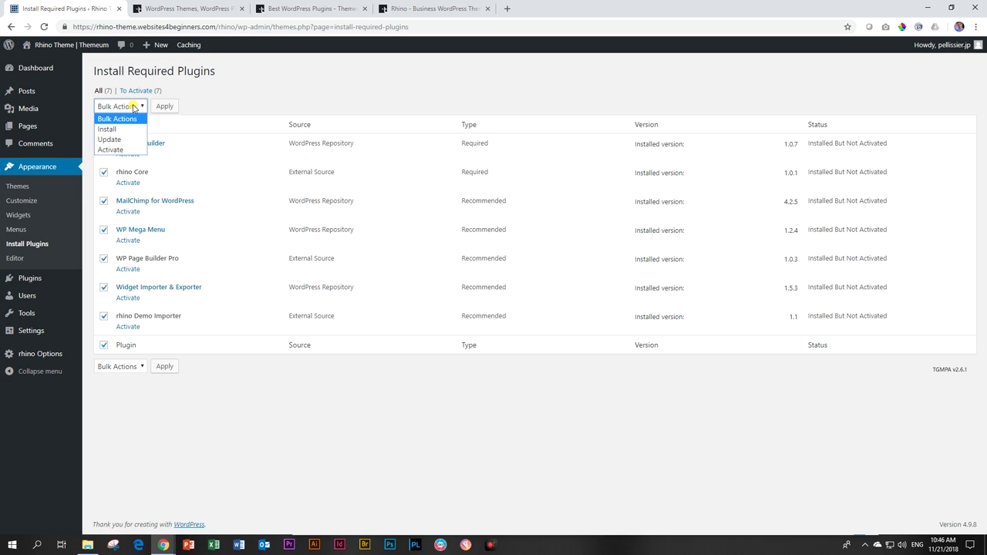
left_click(116, 151)
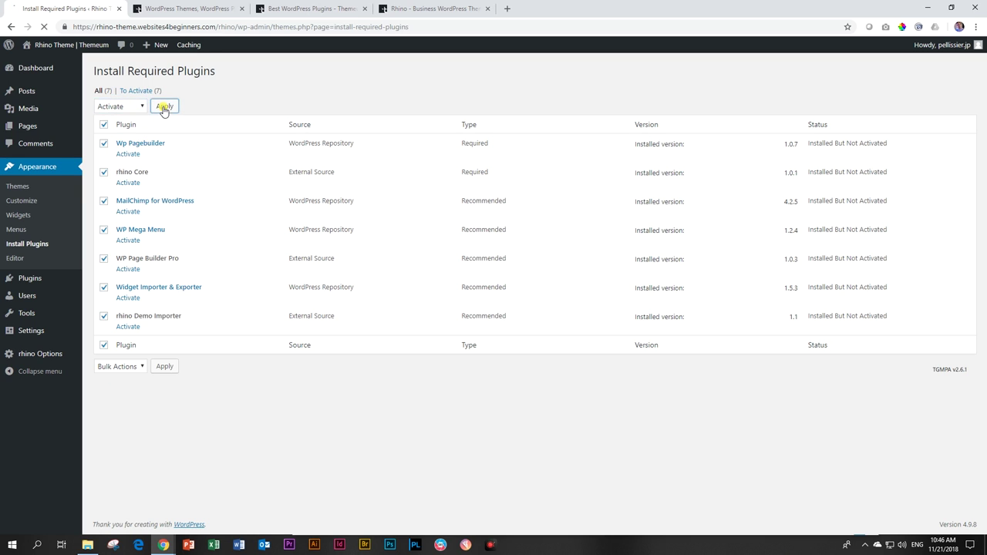
left_click(164, 108)
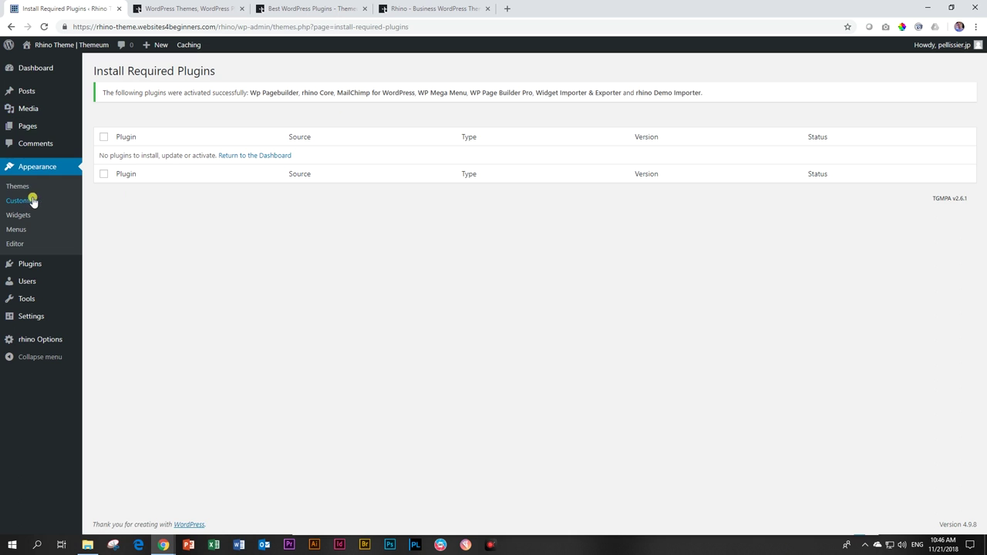
mouse_move(27, 267)
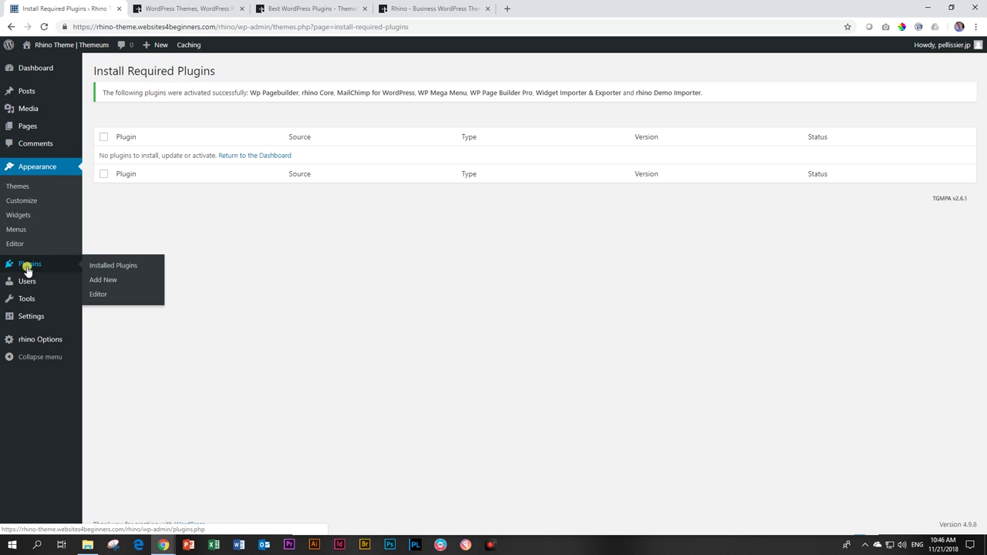
left_click(111, 265)
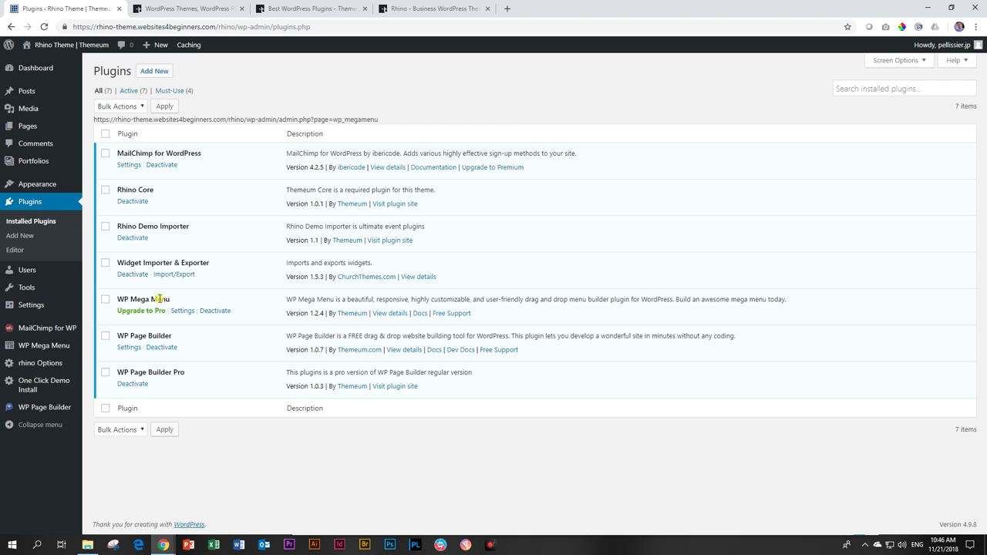
- Look over the new sidebar entries such as MailChimp for WP, rhino Options and WP Page Builder
mouse_move(37, 327)
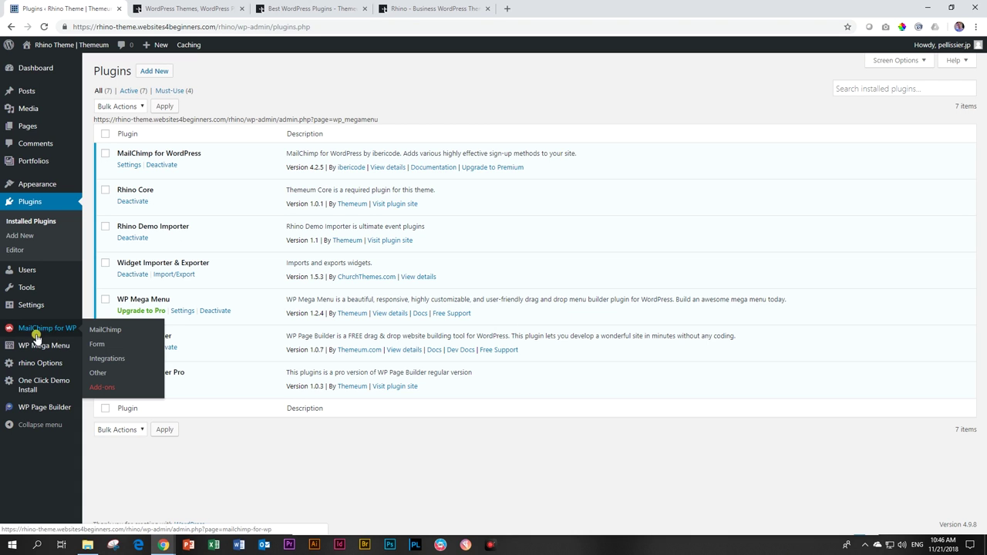
mouse_move(41, 369)
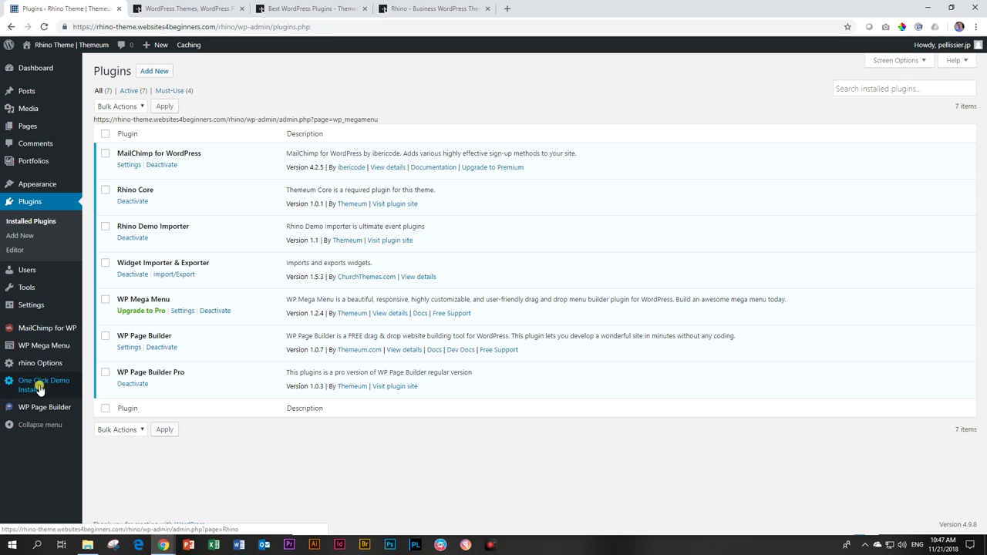
mouse_move(31, 407)
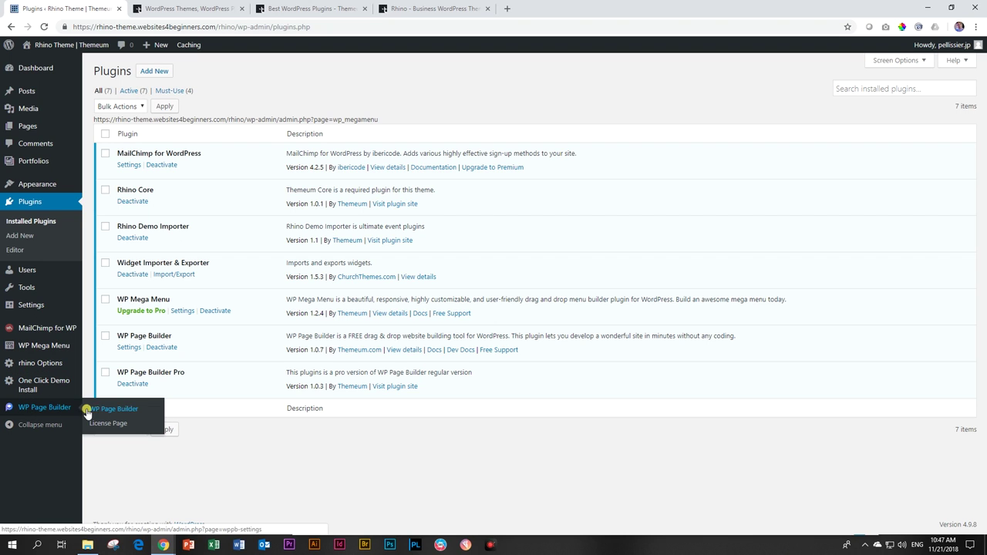
- Re-import the demo1 content in the Rhino Demo Importer, confirm, and save the theme options
left_click(34, 387)
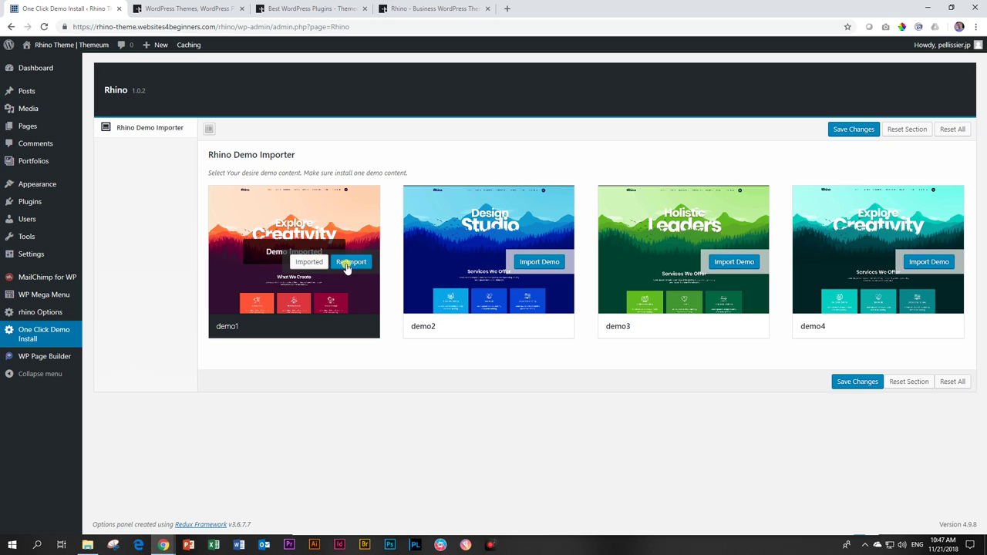
left_click(348, 263)
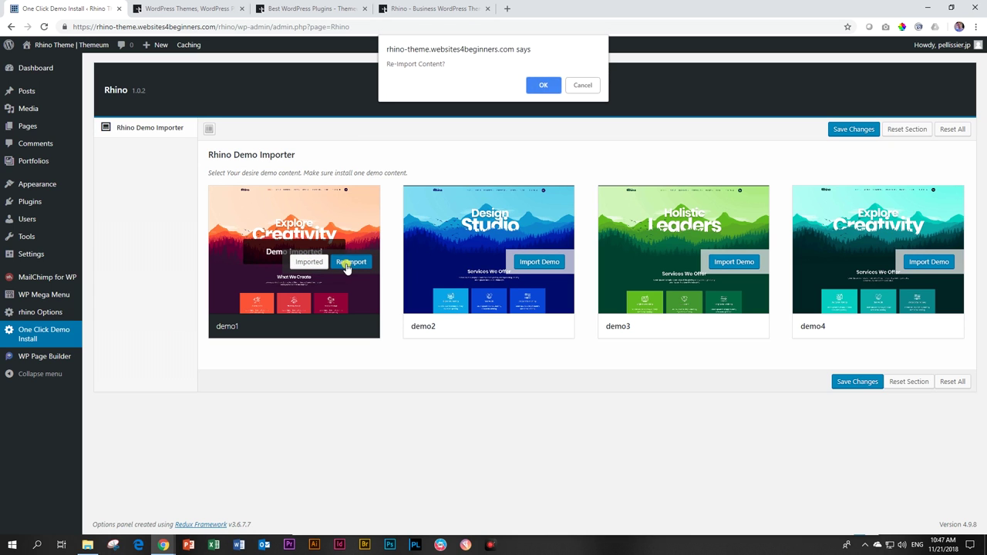
left_click(542, 80)
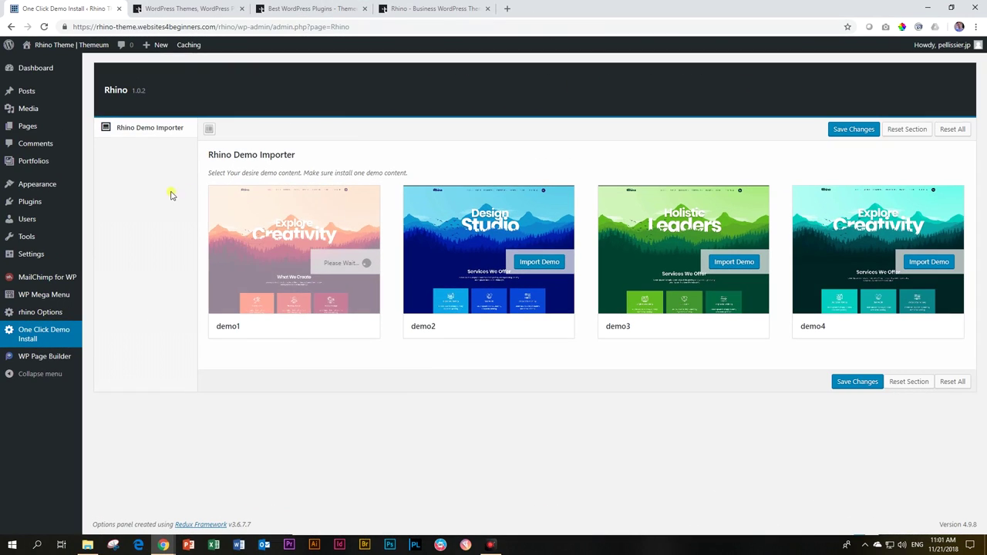
left_click(858, 382)
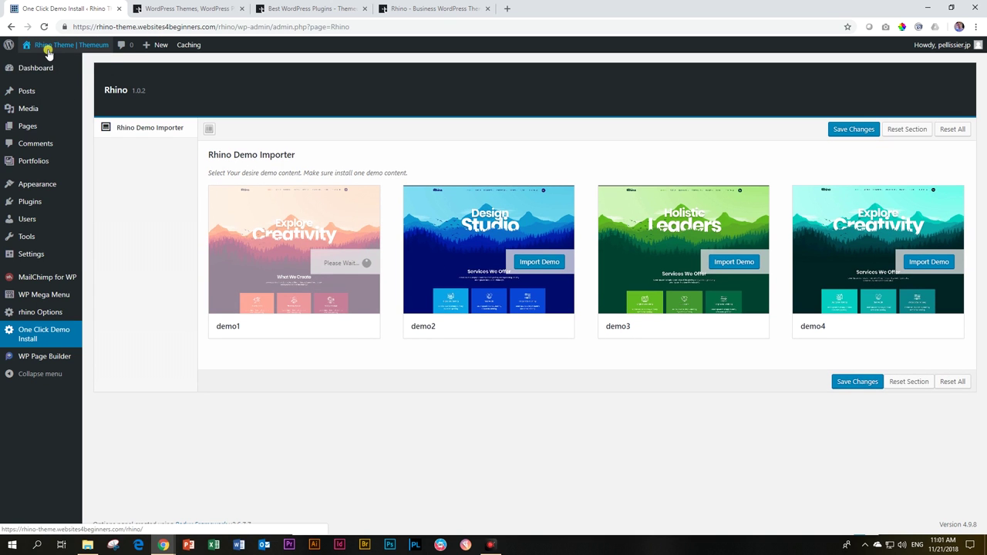
mouse_move(48, 54)
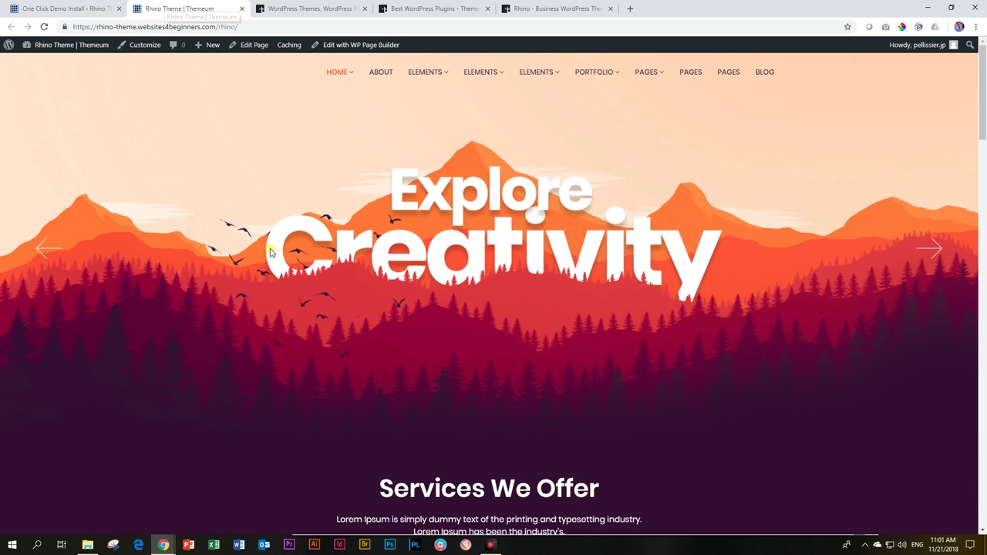
- Scroll through the currently open Rhino demo page
scroll(261, 246, "down", 6)
scroll(262, 245, "down", 10)
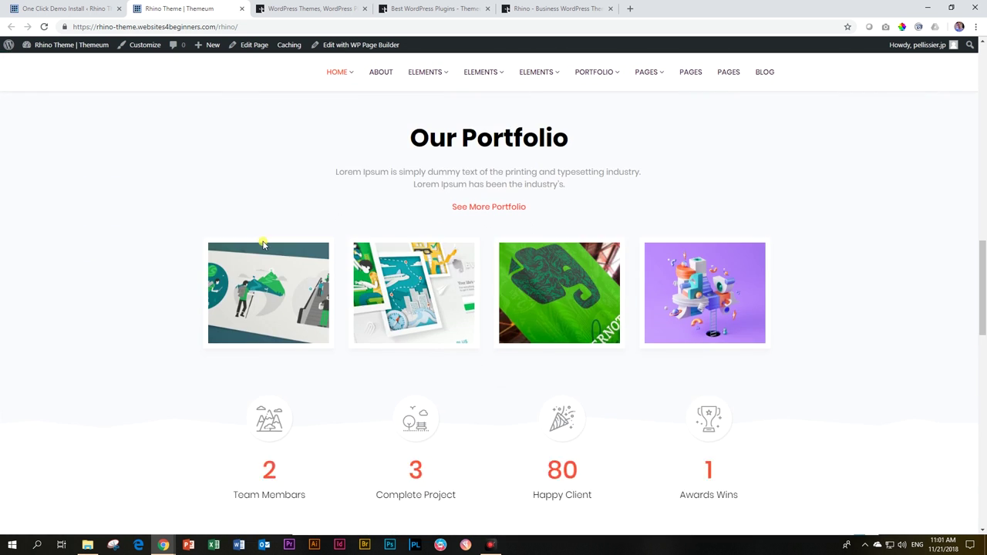
scroll(262, 244, "down", 6)
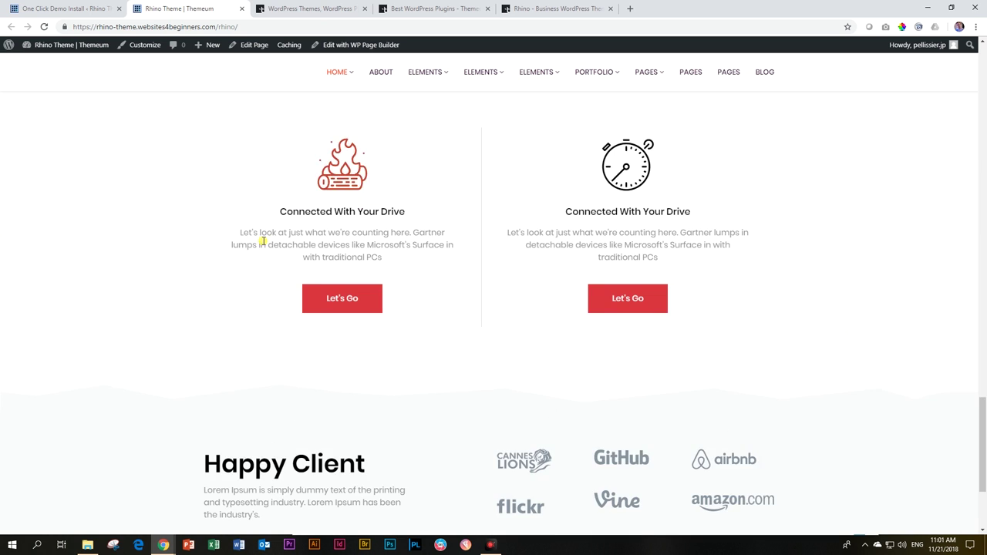
scroll(262, 244, "up", 18)
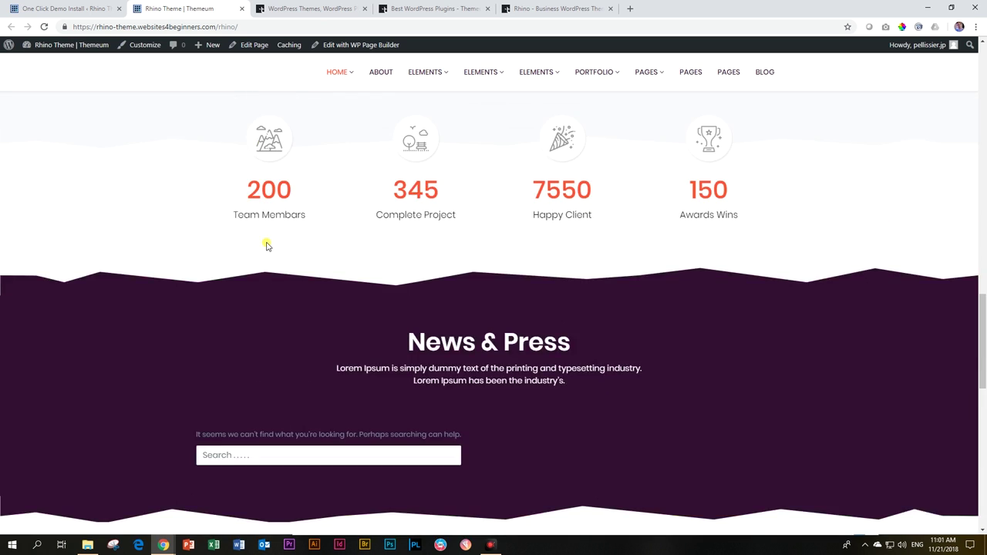
scroll(266, 244, "up", 2)
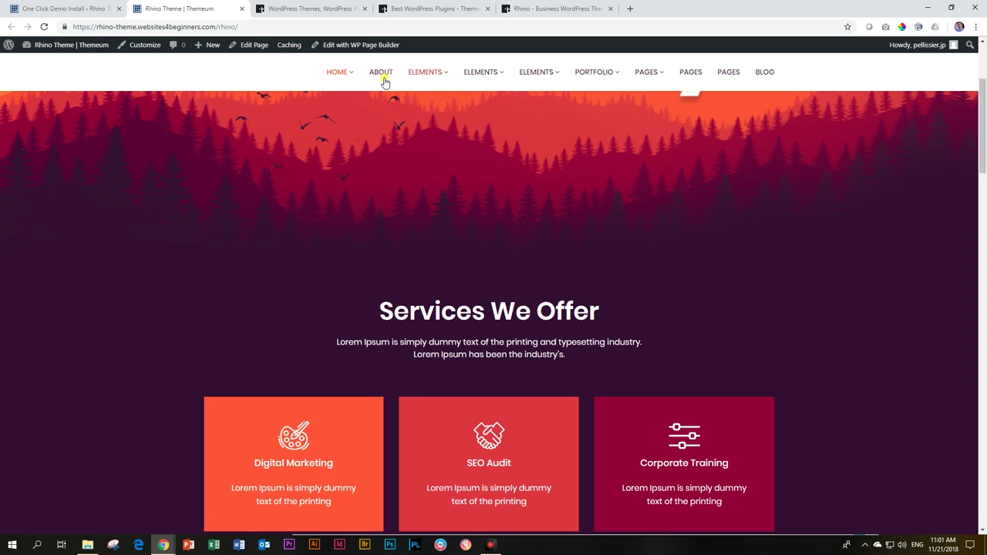
- Open the Classic home page variant and scroll through it
mouse_move(337, 73)
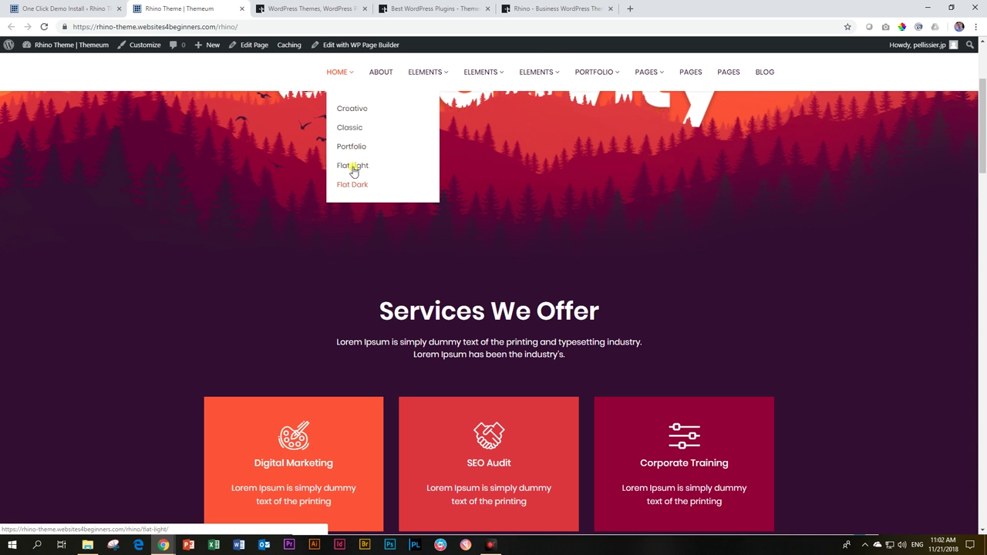
left_click(351, 128)
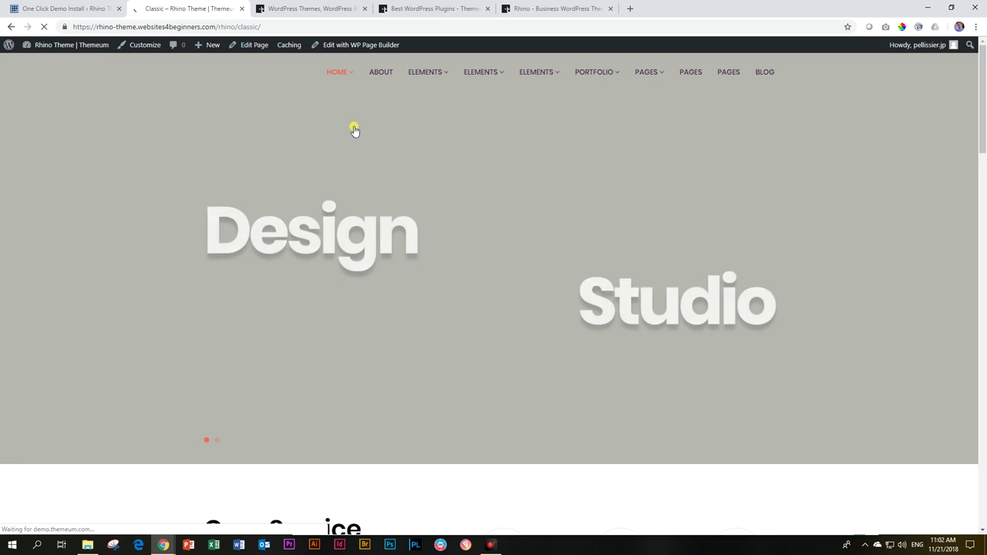
scroll(355, 130, "down", 3)
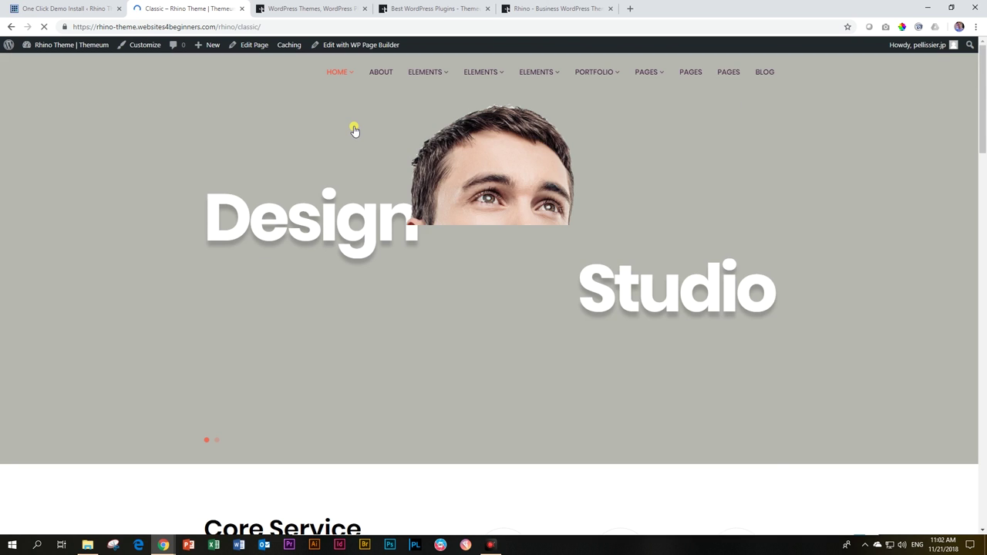
scroll(354, 130, "down", 8)
scroll(354, 130, "down", 7)
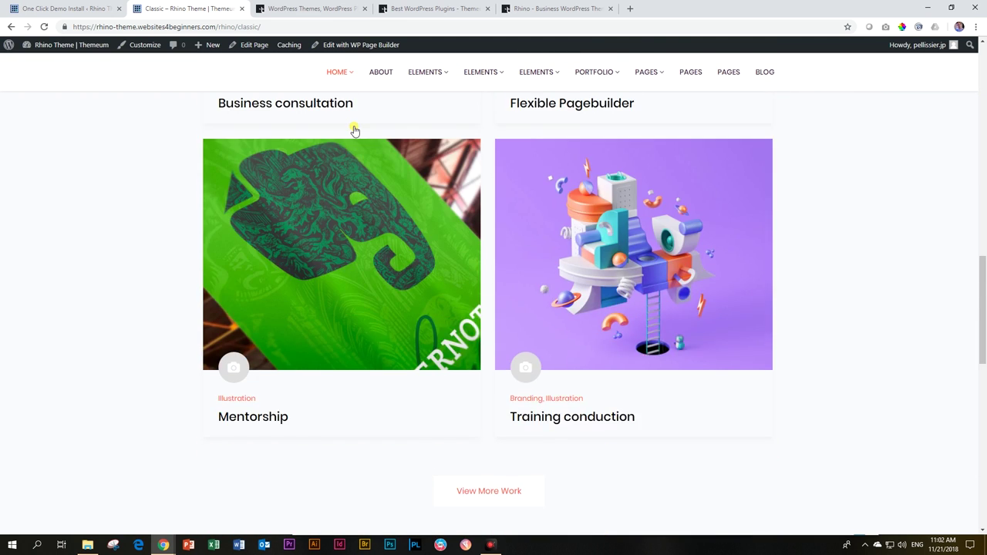
scroll(551, 138, "up", 4)
scroll(286, 154, "up", 3)
scroll(302, 161, "down", 13)
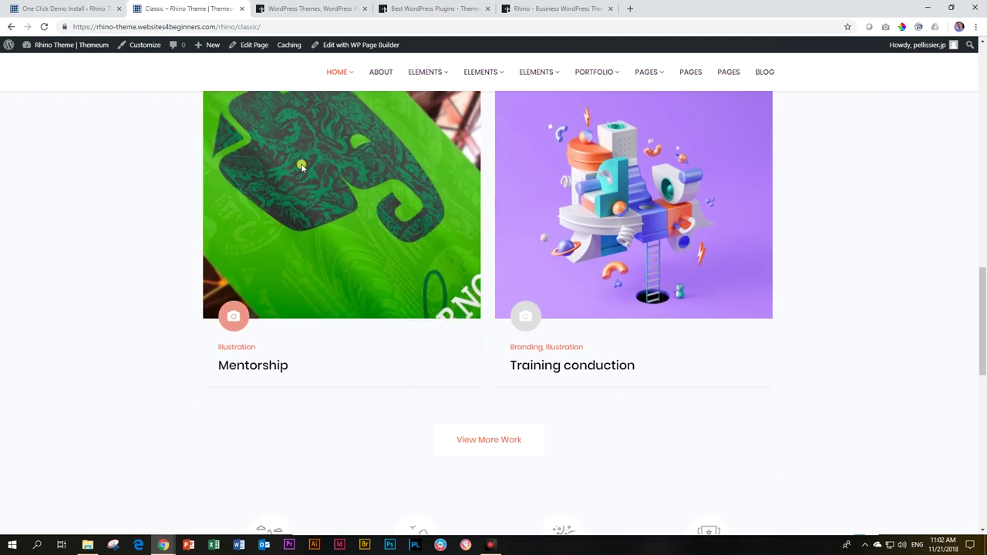
scroll(302, 168, "up", 10)
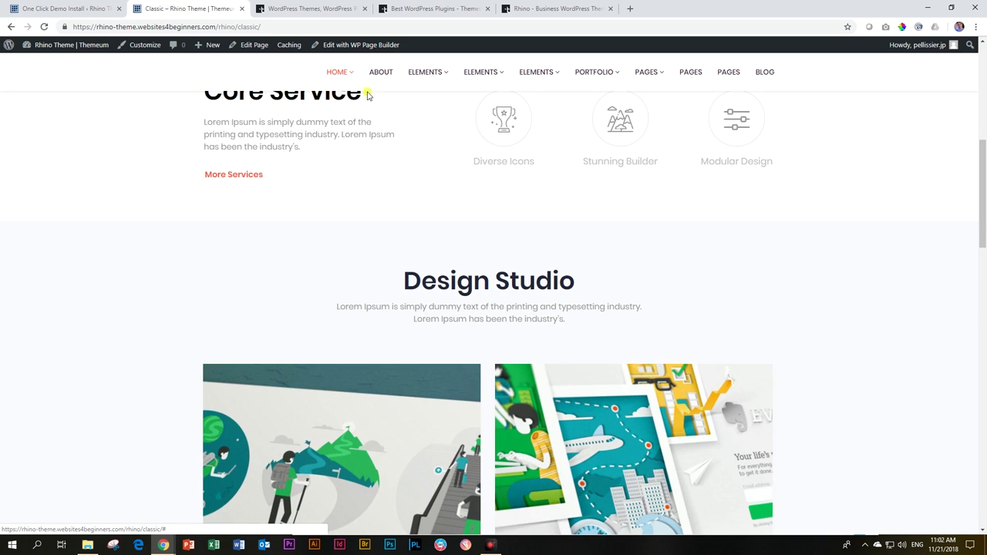
- Open the Portfolio home page variant and look it over
mouse_move(351, 78)
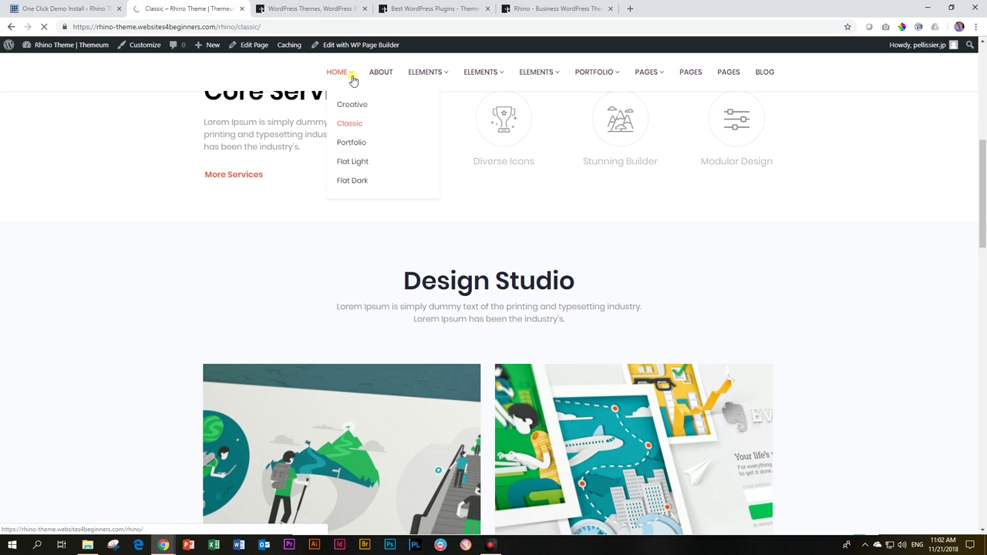
left_click(353, 147)
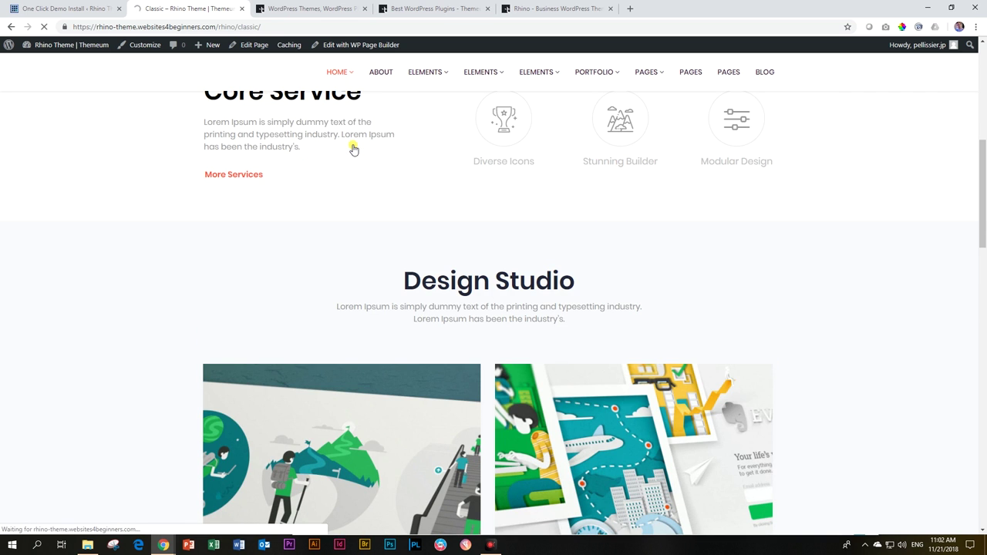
scroll(239, 135, "down", 10)
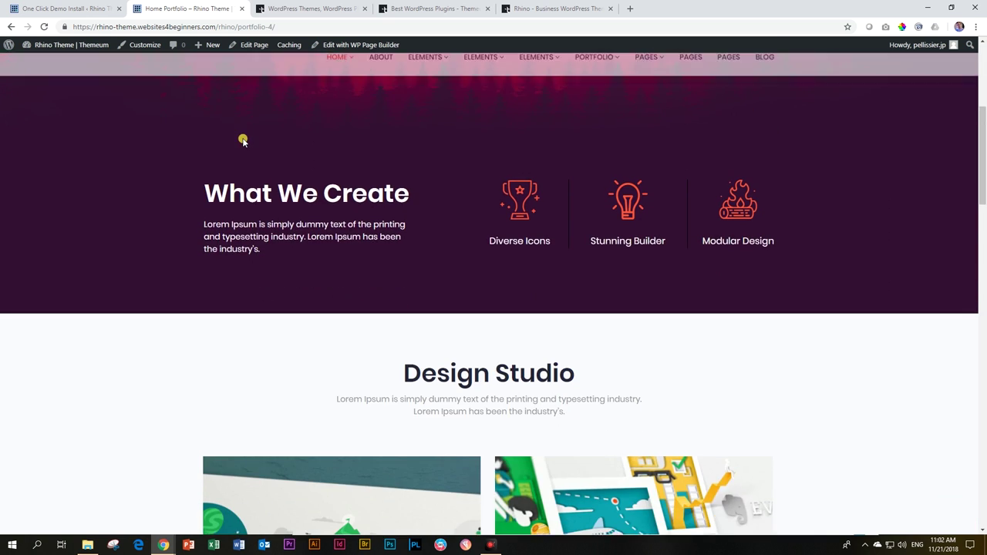
scroll(242, 142, "down", 7)
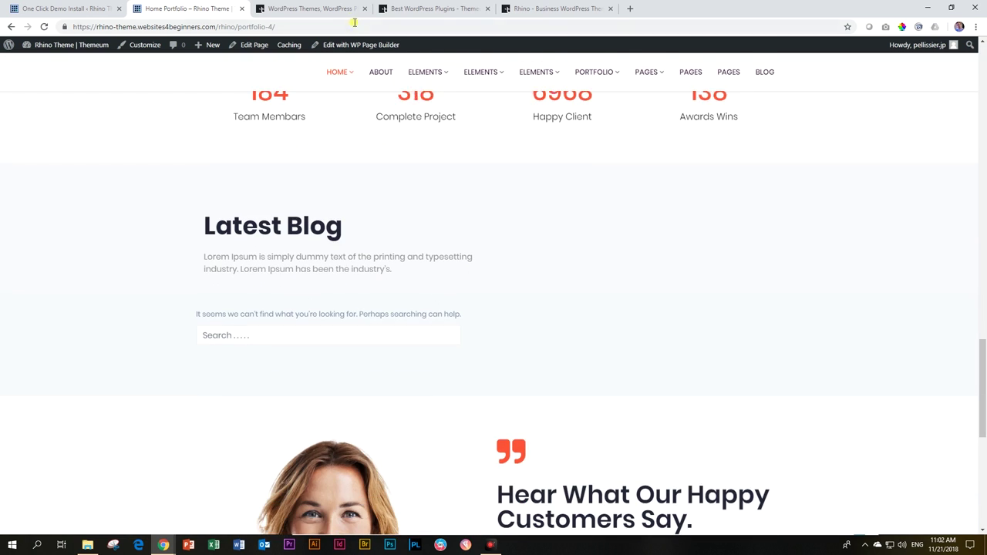
- Open the Flat Light home page variant and scroll through it
mouse_move(347, 76)
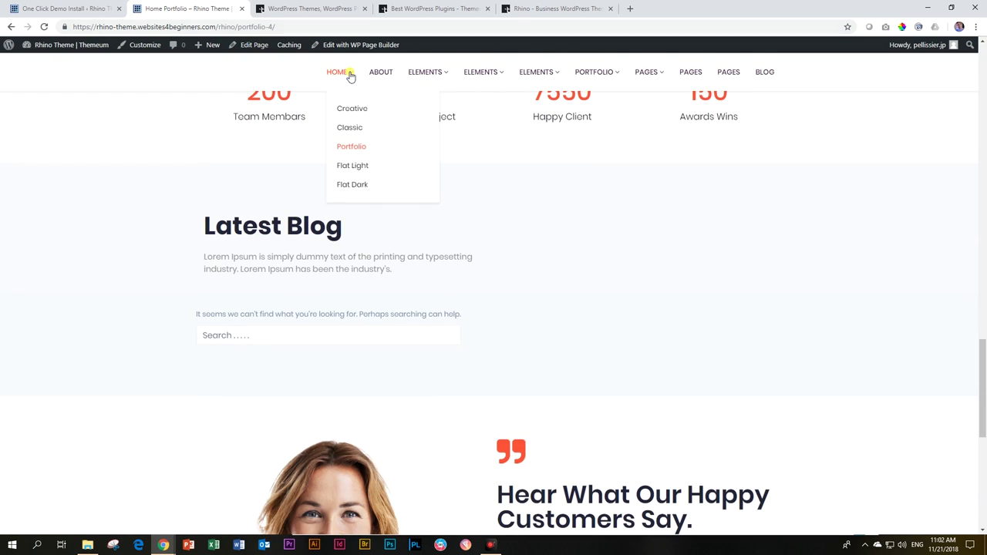
left_click(355, 166)
scroll(308, 188, "down", 10)
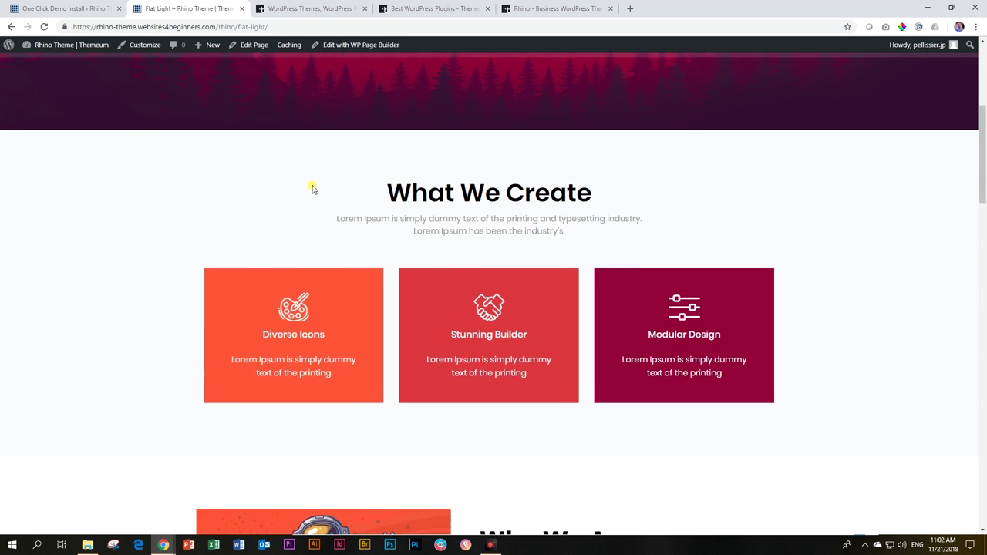
scroll(313, 187, "down", 4)
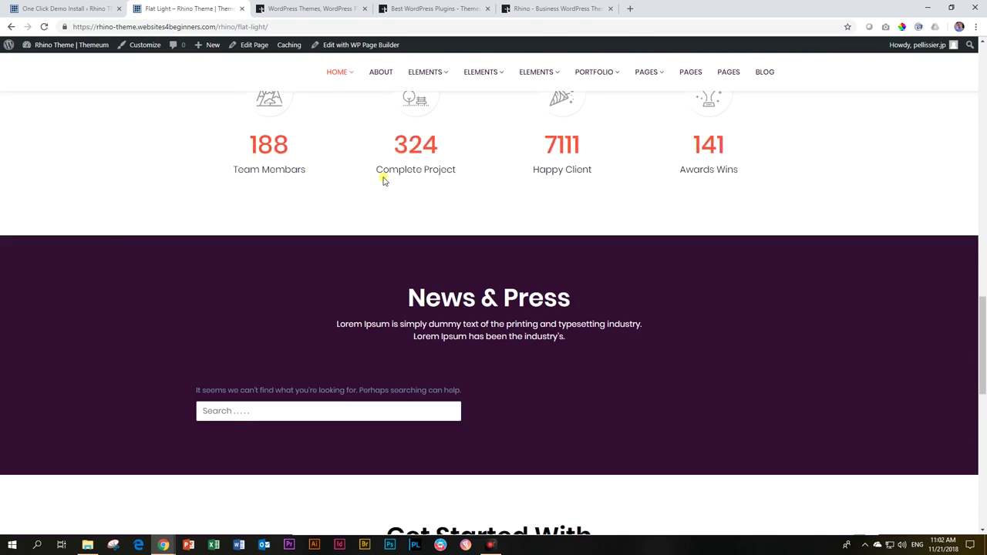
scroll(381, 178, "up", 3)
scroll(150, 290, "down", 10)
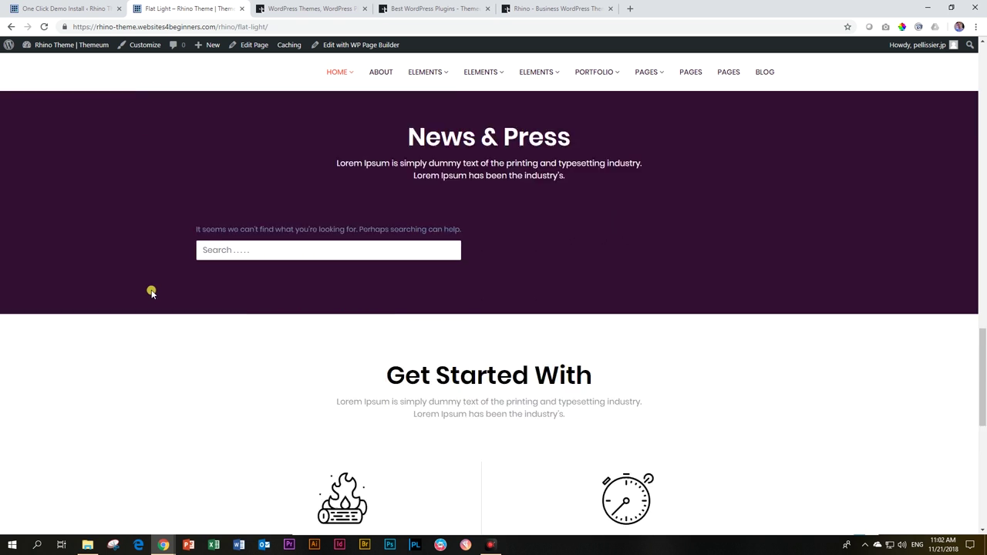
scroll(370, 200, "up", 4)
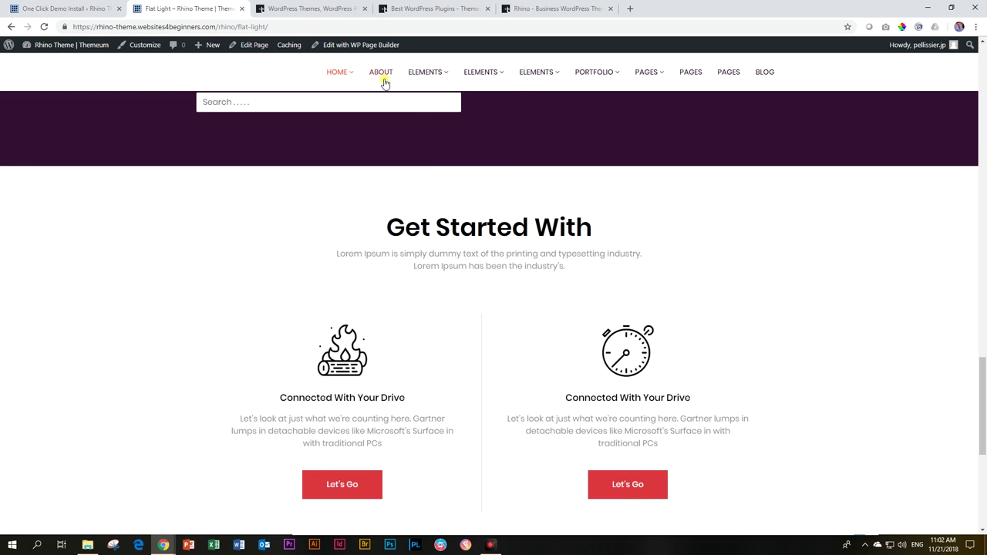
- Browse the portfolio layouts and open the Portfolio Column 2 page
mouse_move(418, 77)
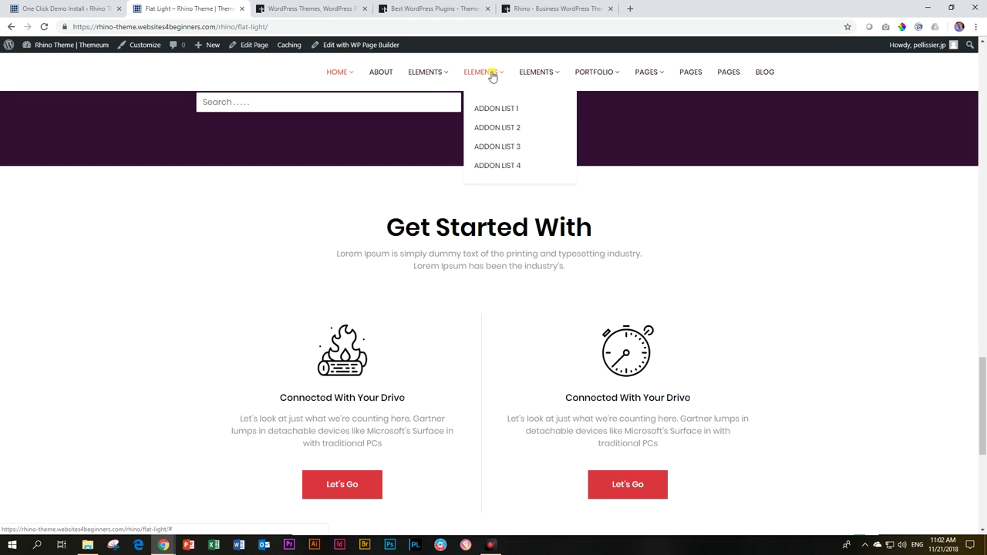
mouse_move(542, 78)
mouse_move(590, 77)
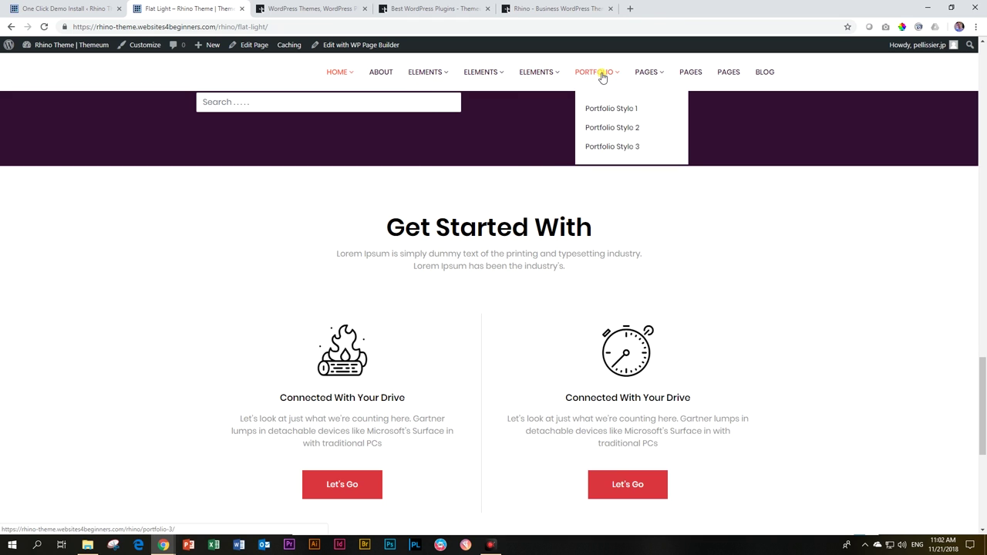
left_click(609, 109)
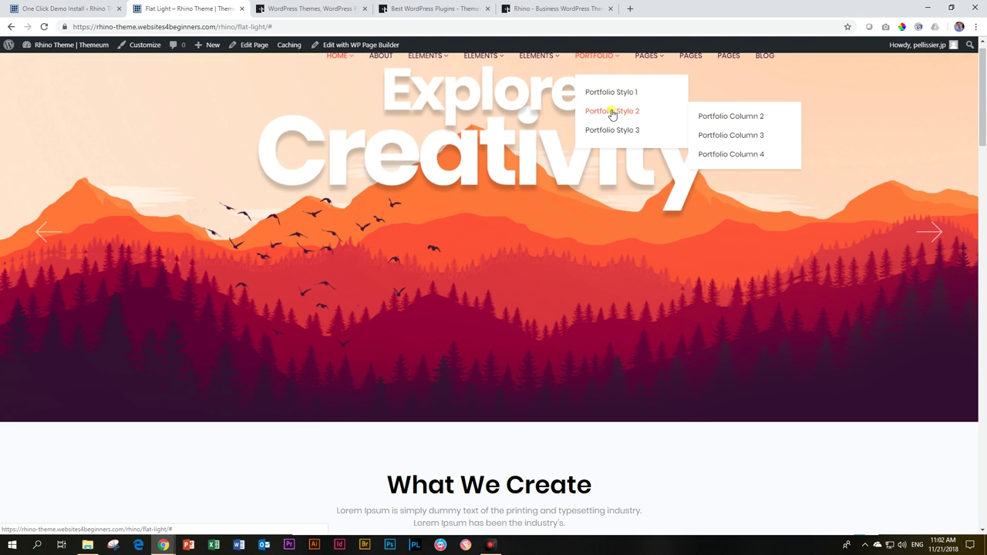
left_click(719, 116)
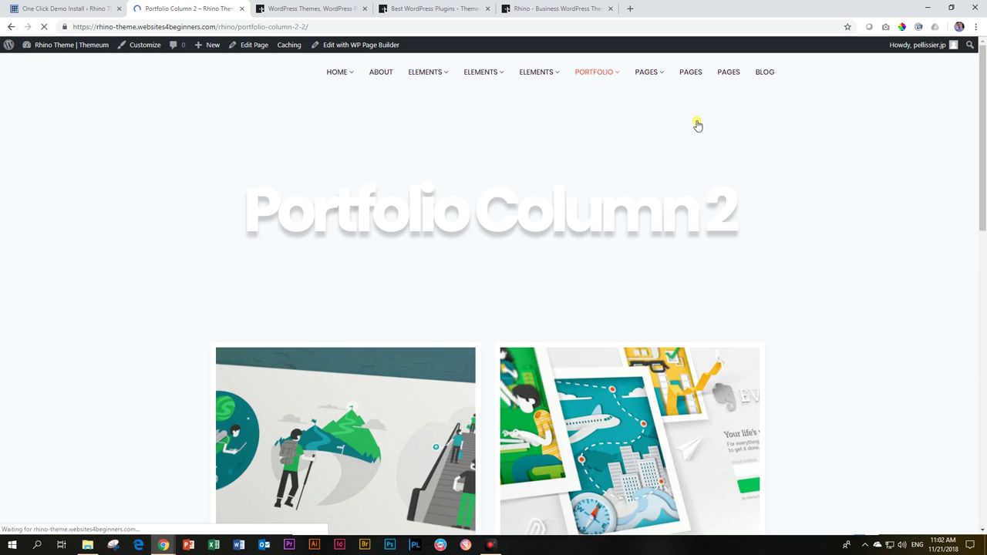
scroll(697, 125, "down", 5)
scroll(762, 122, "down", 3)
scroll(694, 127, "up", 5)
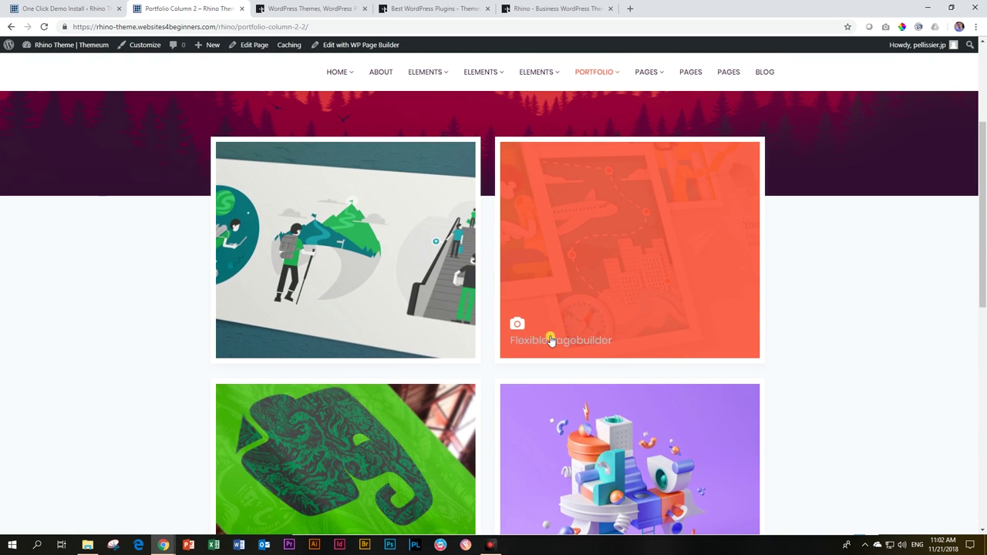
- Open the Flexible Pagebuilder portfolio item and scroll through it
left_click(557, 341)
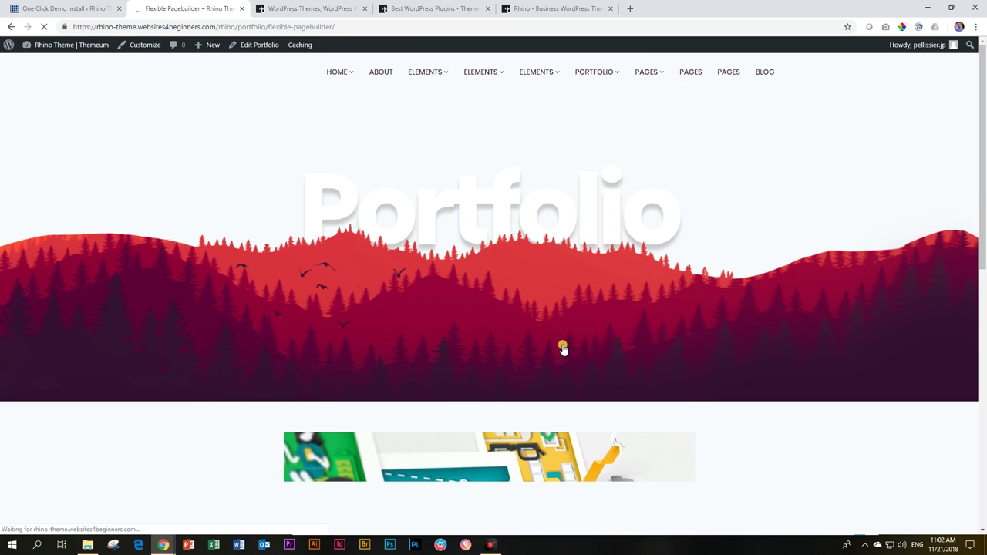
scroll(646, 324, "down", 1)
scroll(741, 311, "down", 7)
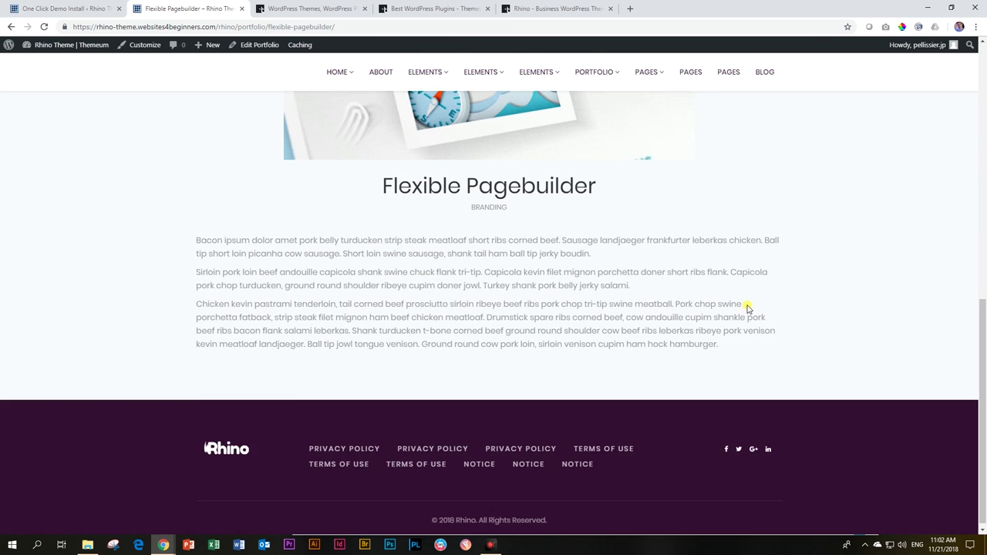
scroll(746, 306, "up", 5)
- Open the Service page and review its feature boxes and Why Choose Us section
mouse_move(645, 69)
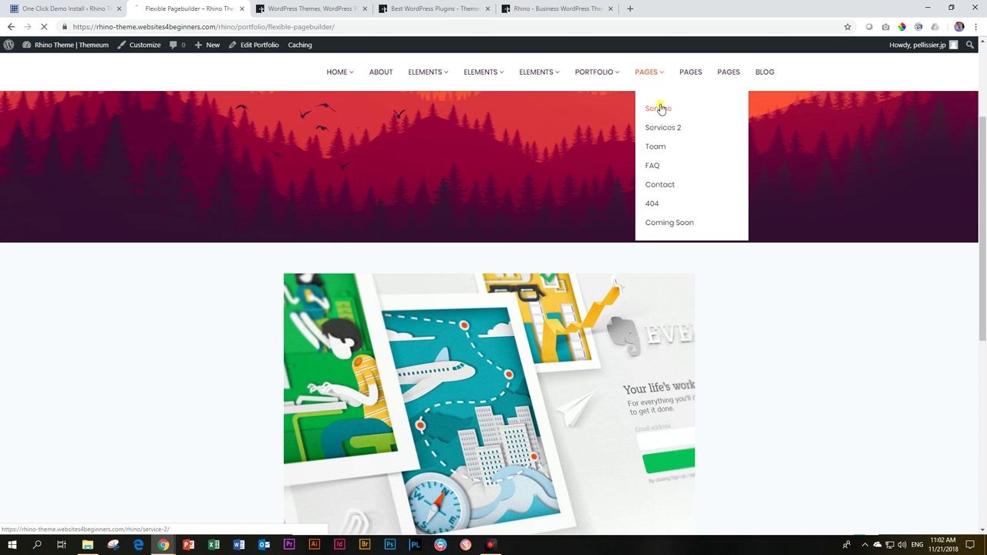
left_click(660, 109)
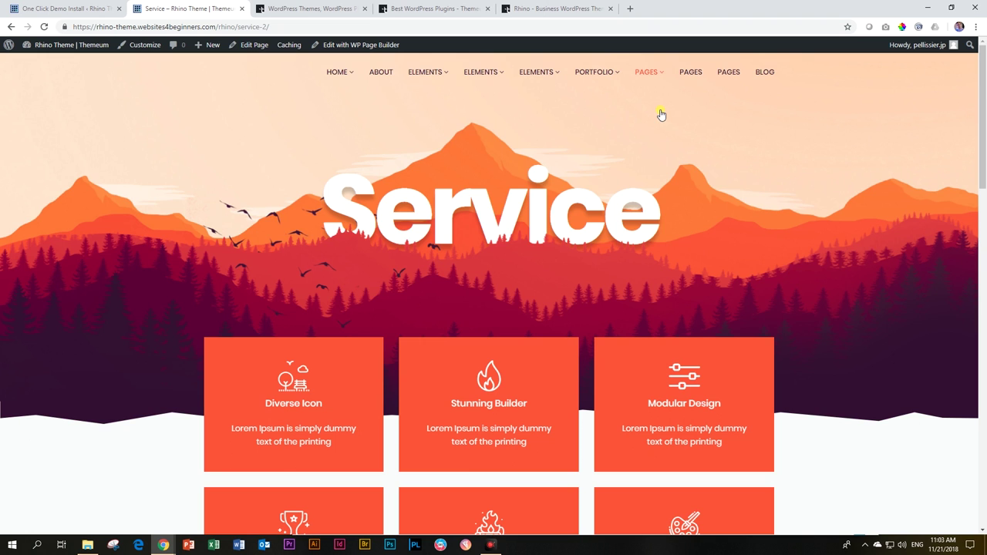
scroll(723, 228, "down", 4)
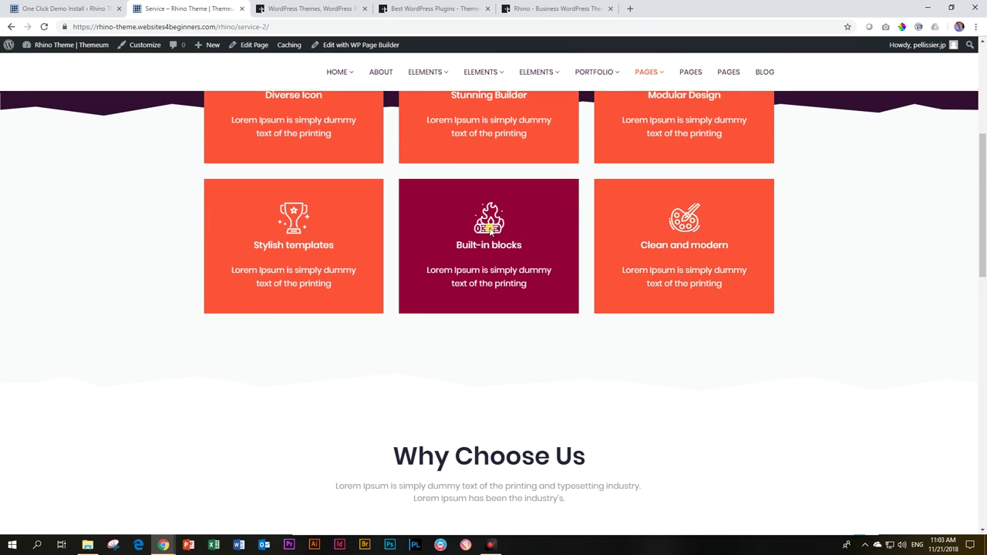
scroll(540, 229, "down", 4)
scroll(643, 231, "up", 5)
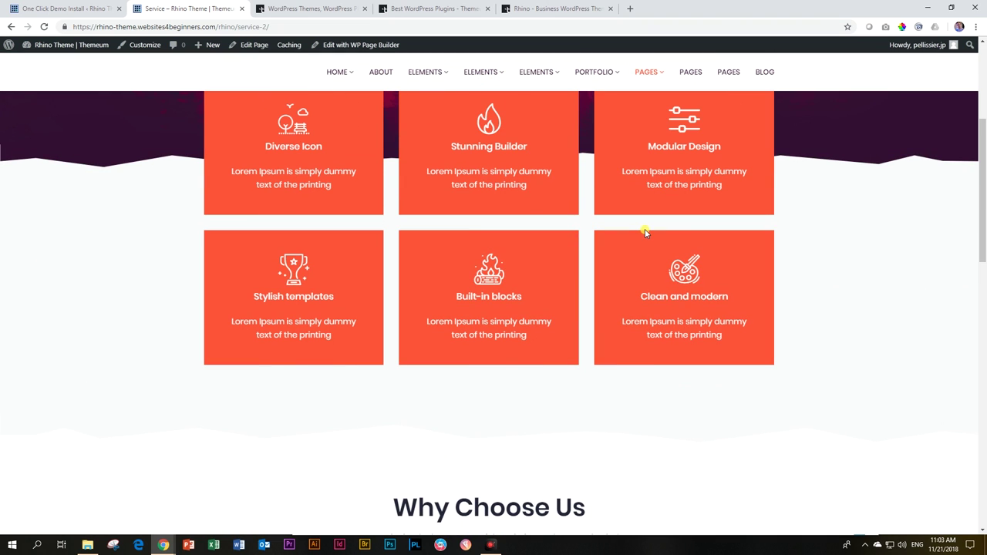
scroll(610, 253, "up", 2)
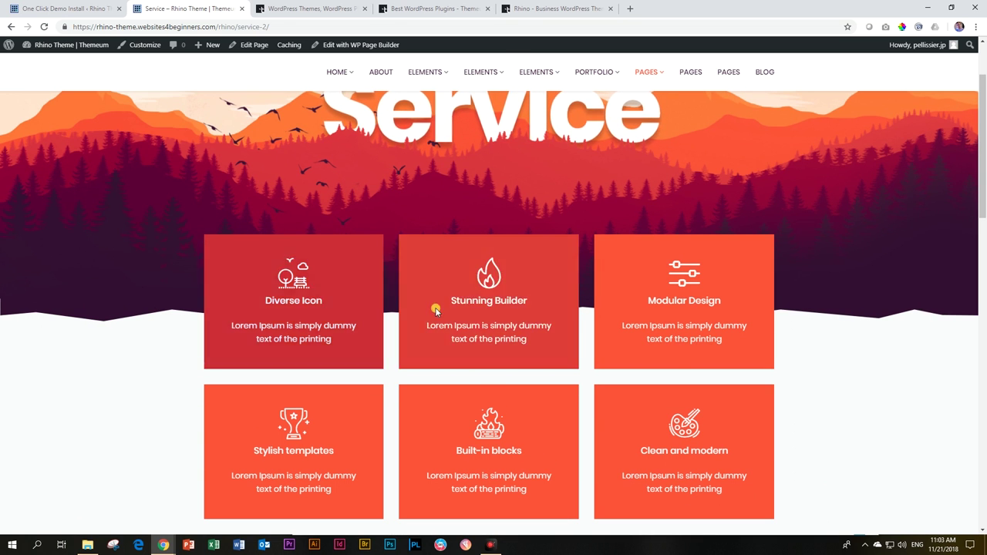
scroll(523, 256, "down", 6)
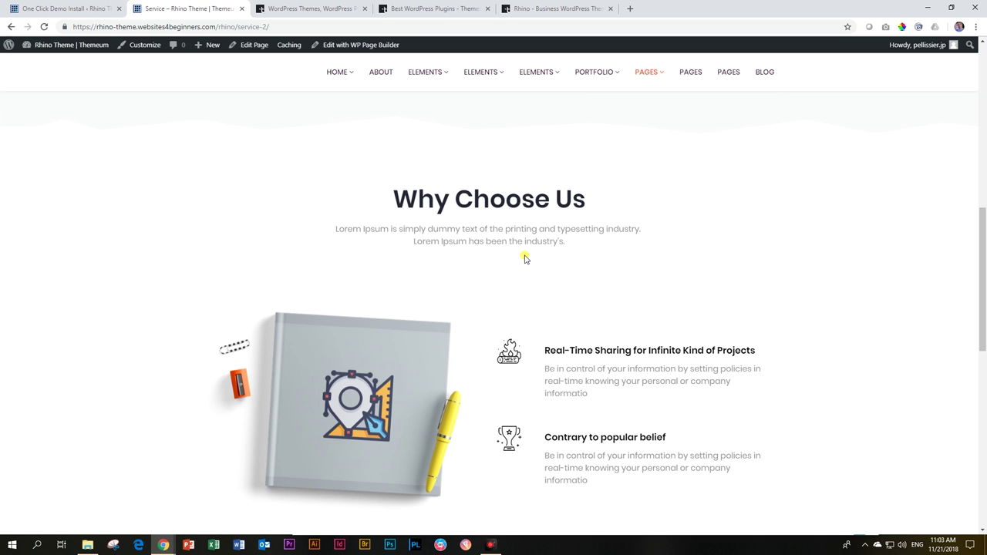
scroll(524, 258, "down", 7)
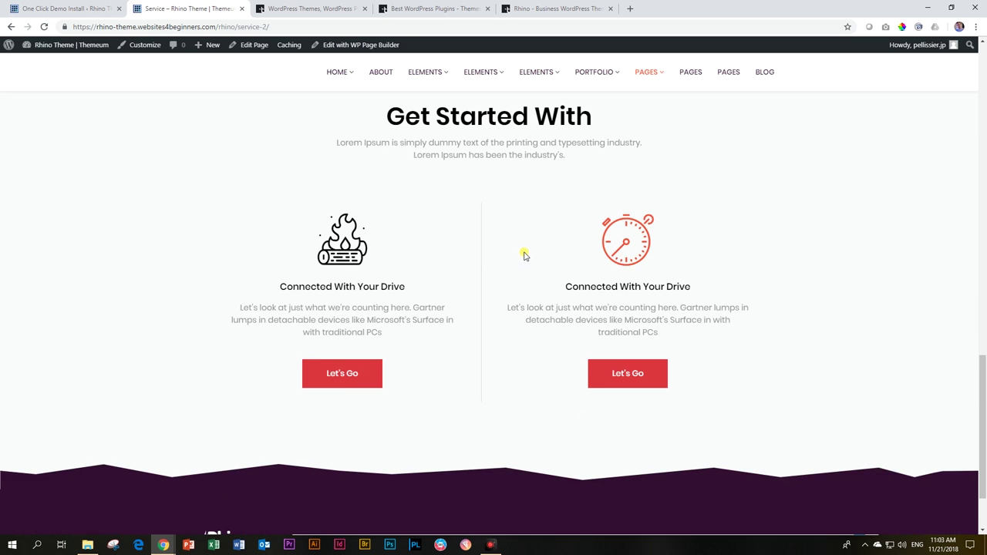
scroll(524, 256, "up", 7)
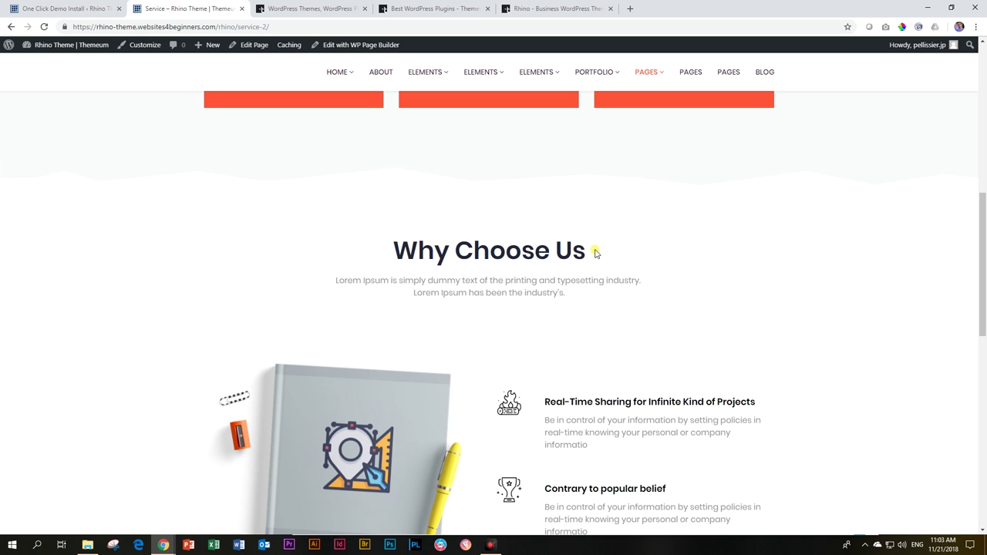
scroll(609, 246, "up", 3)
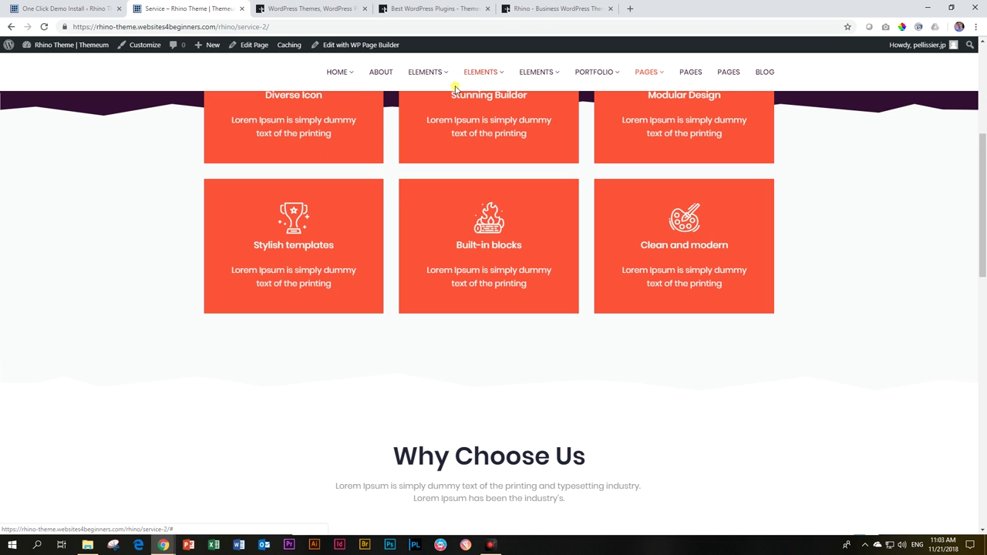
mouse_move(335, 75)
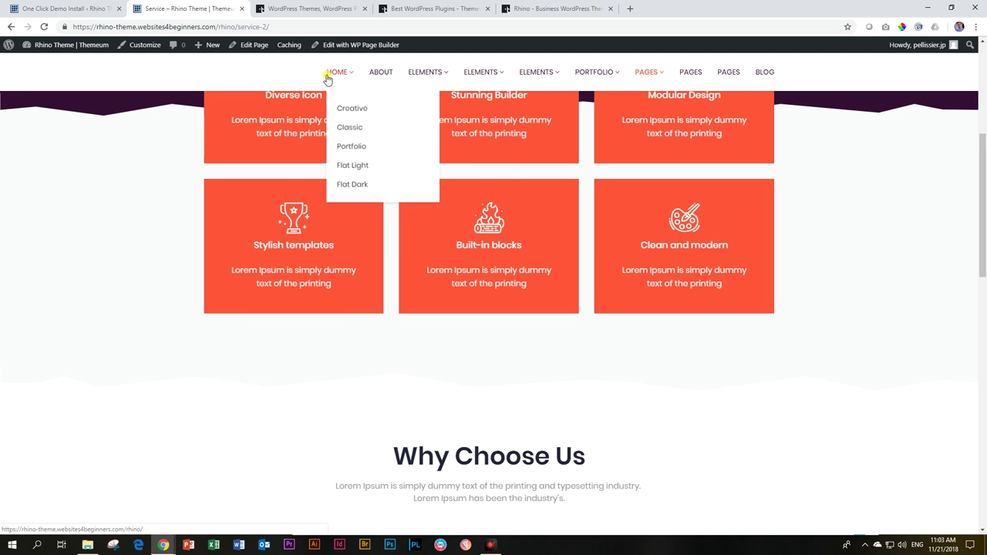
- Close the Service demo page tab, keeping the demo importer admin page
left_click(93, 11)
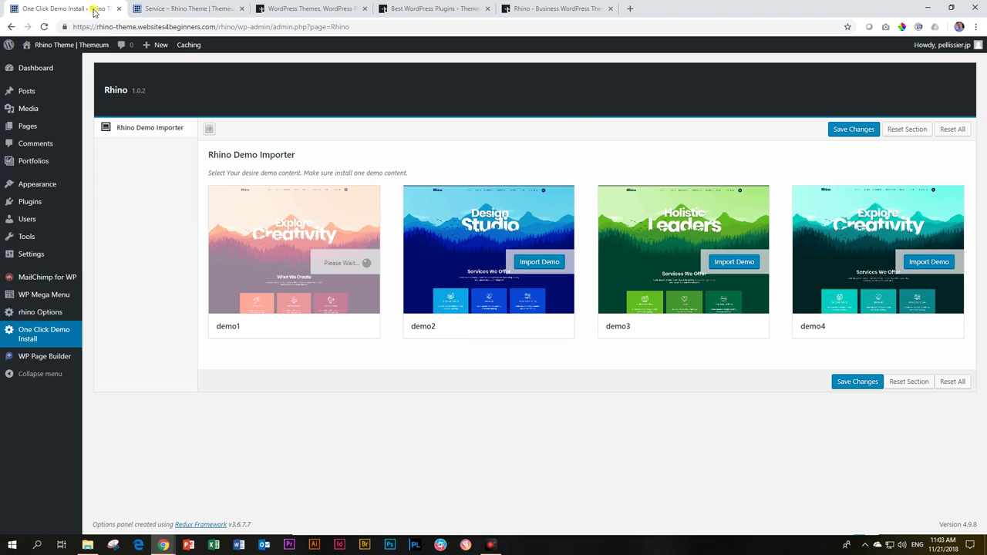
left_click(188, 9)
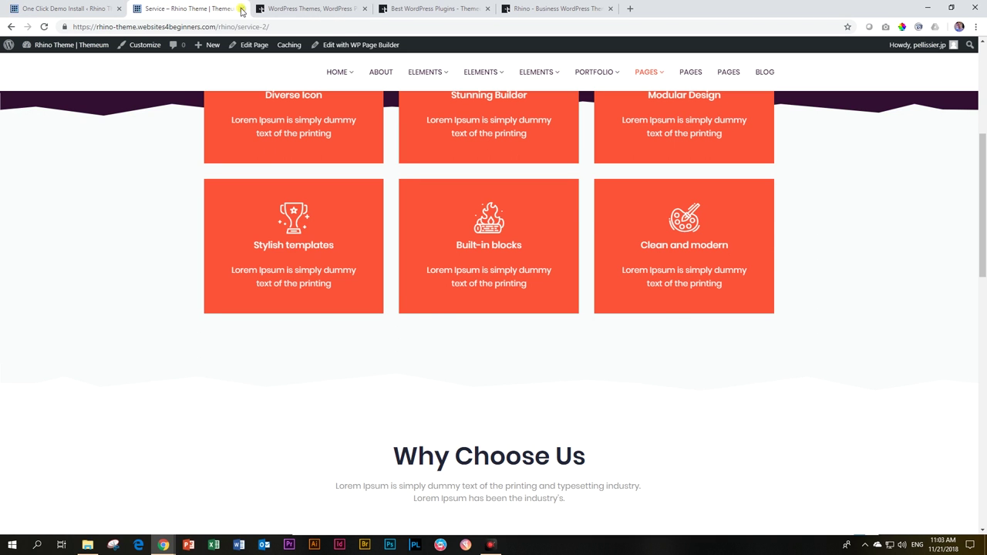
left_click(239, 9)
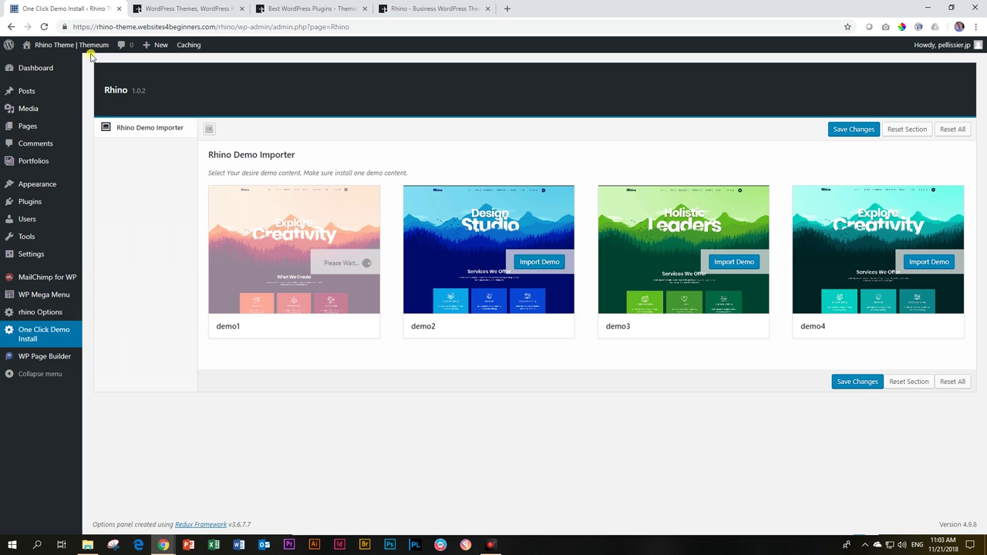
- Go to Appearance > Menus, where the Footer Menu is shown
mouse_move(42, 162)
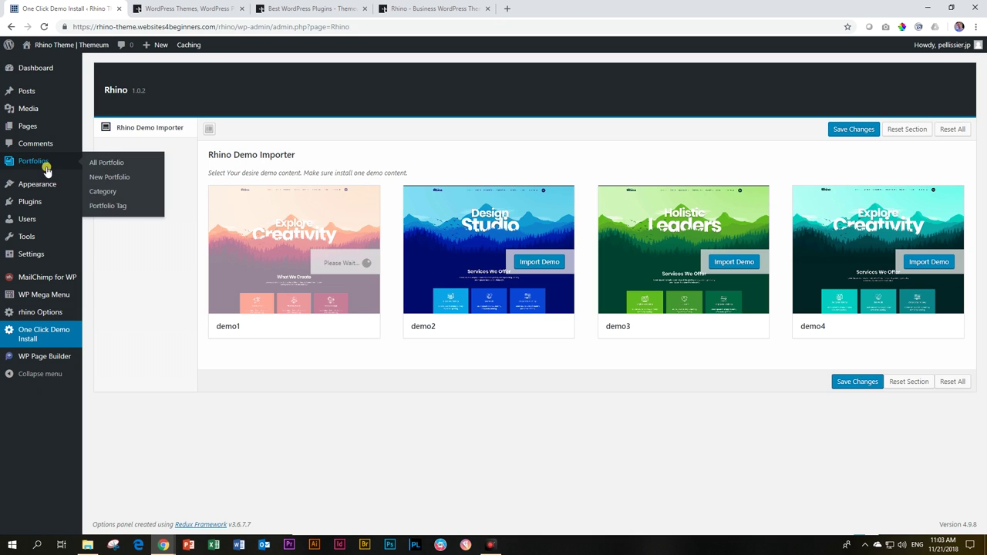
mouse_move(32, 187)
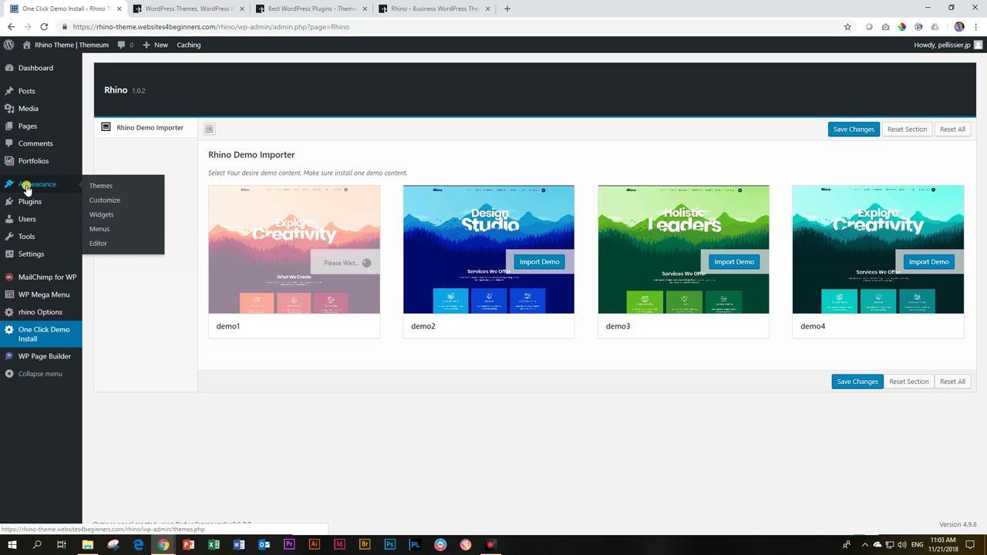
left_click(98, 230)
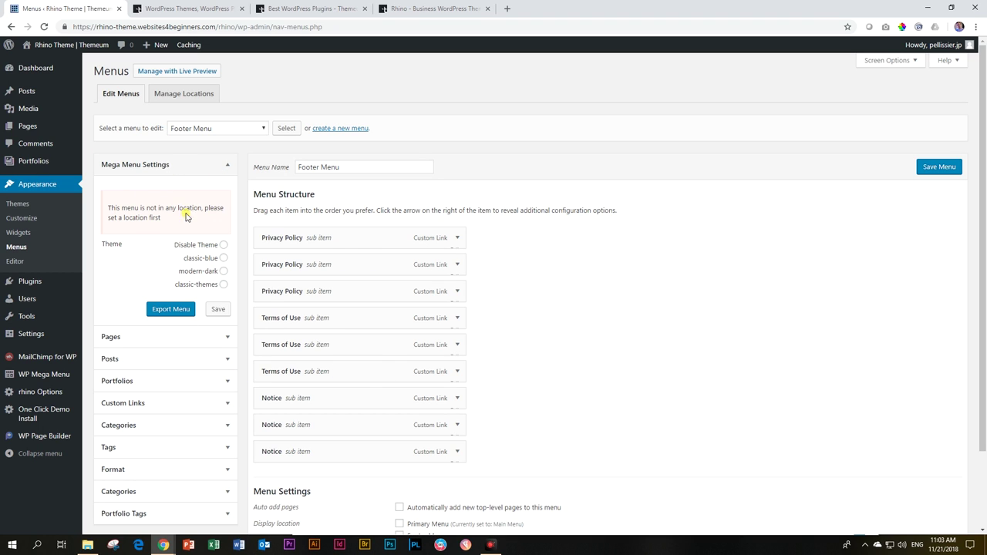
- Under Manage Locations, assign Footer Menu to the footer location and save
left_click(177, 96)
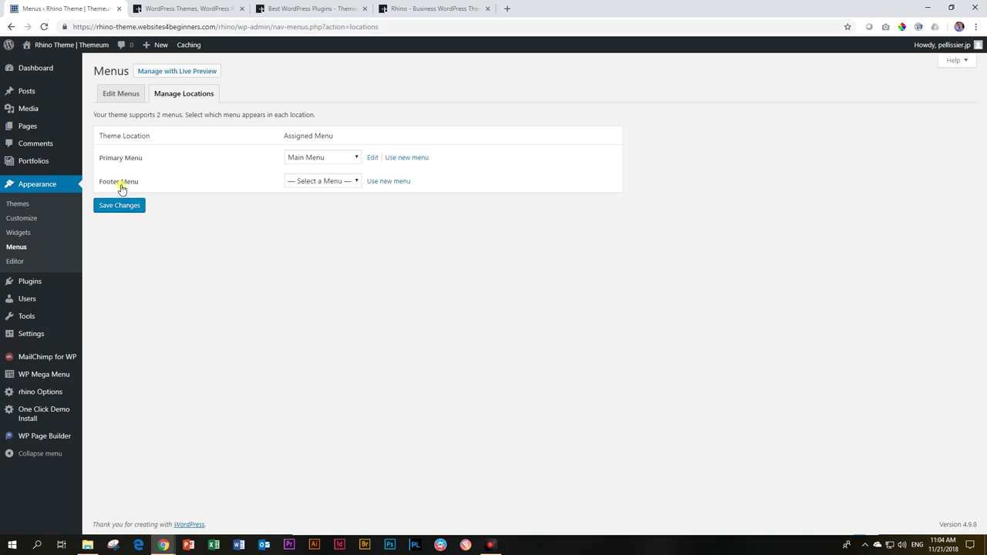
left_click(302, 182)
left_click(301, 203)
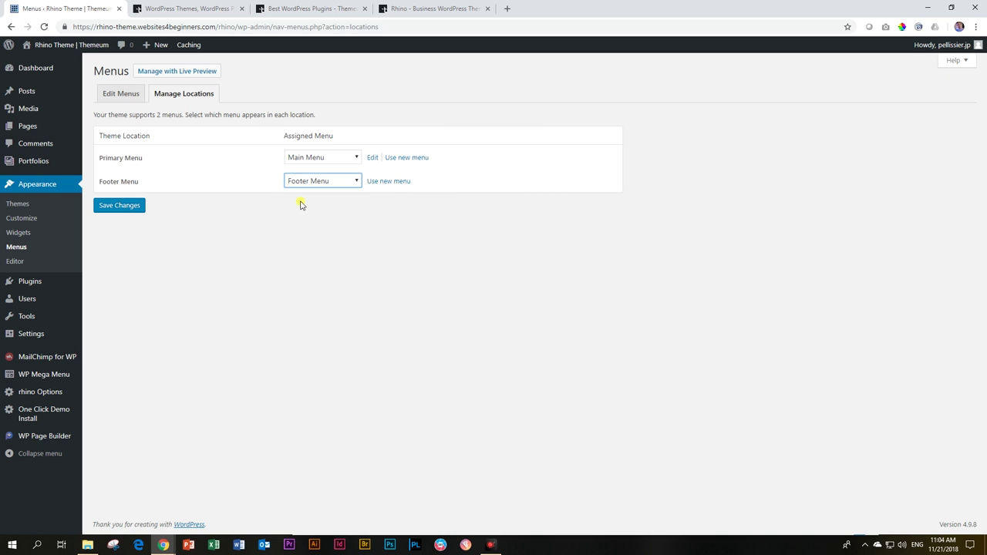
left_click(102, 206)
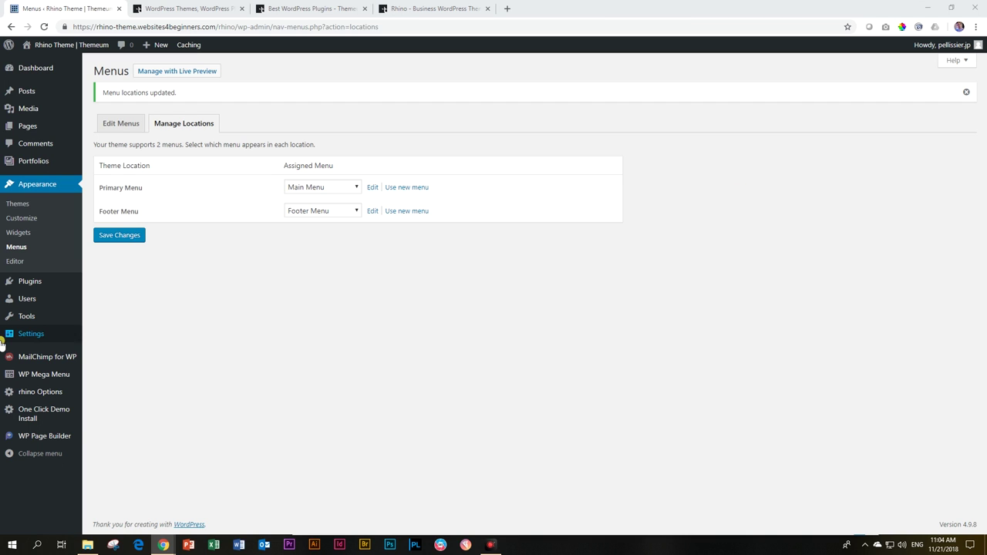
mouse_move(24, 374)
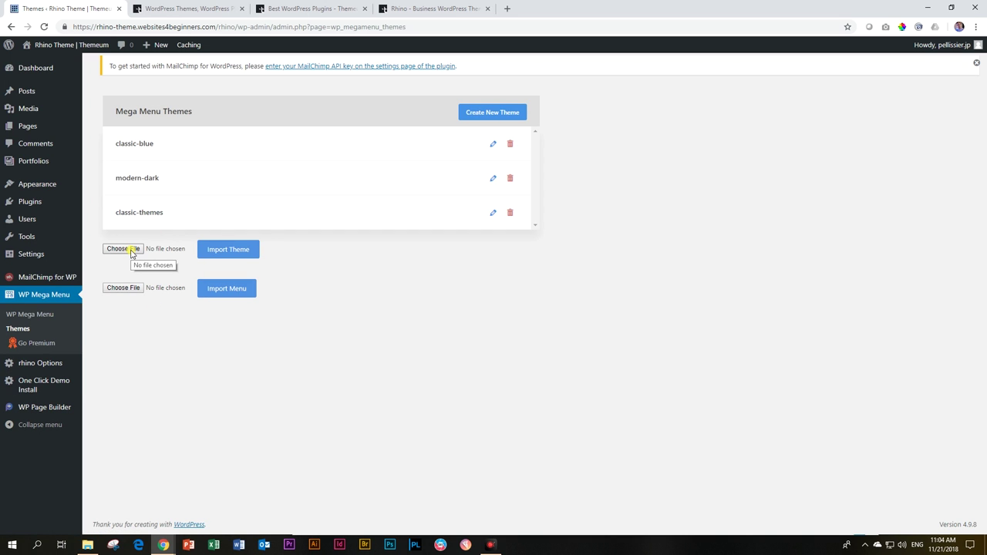
- Import the rhino theme file from Rhino/unzip_first_rhino_v_1_0_2/Megamenu Theme/demo1
left_click(123, 249)
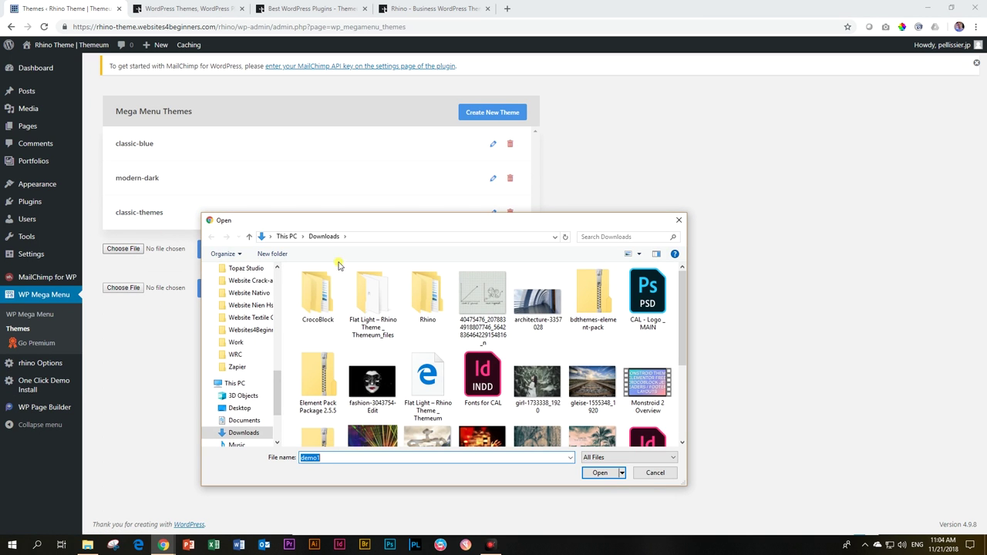
double_click(430, 303)
double_click(327, 284)
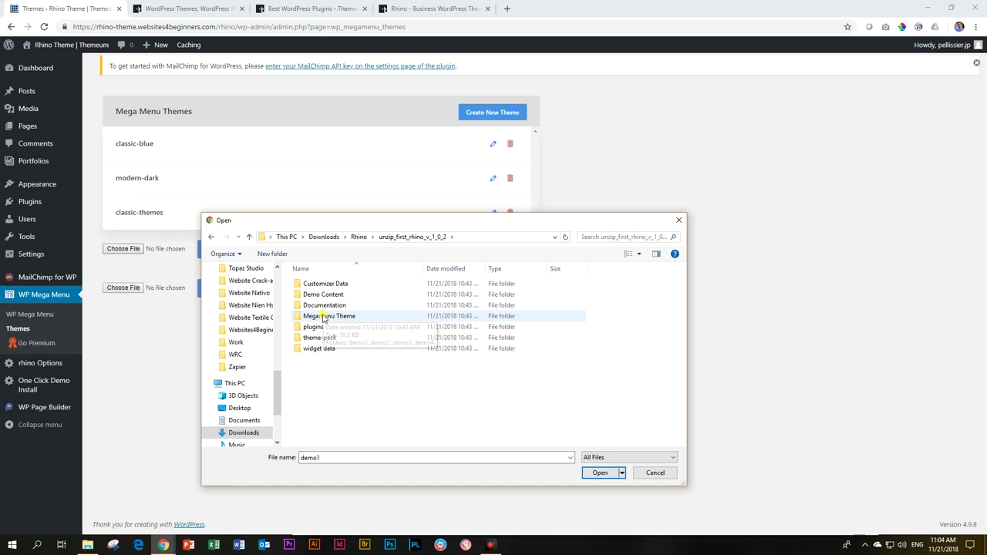
double_click(323, 316)
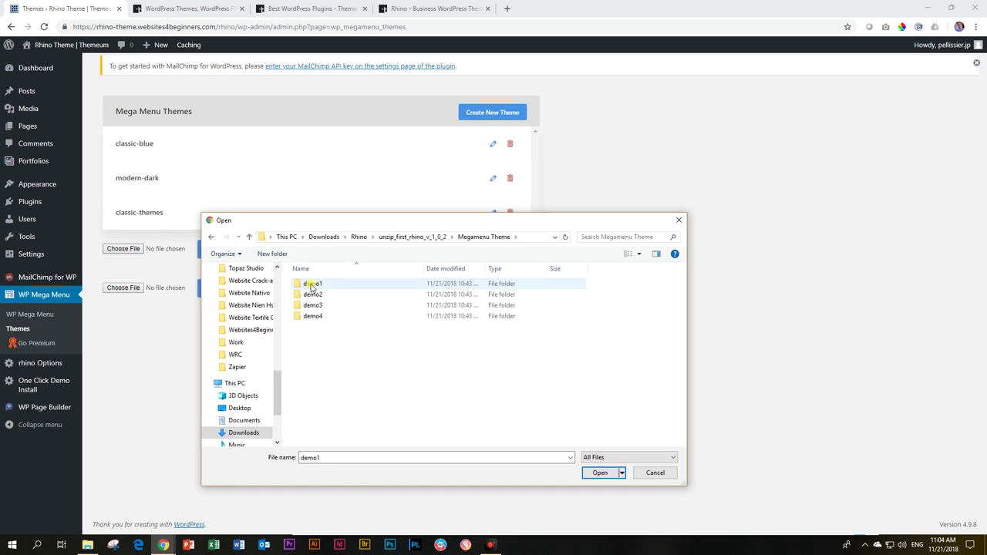
double_click(311, 286)
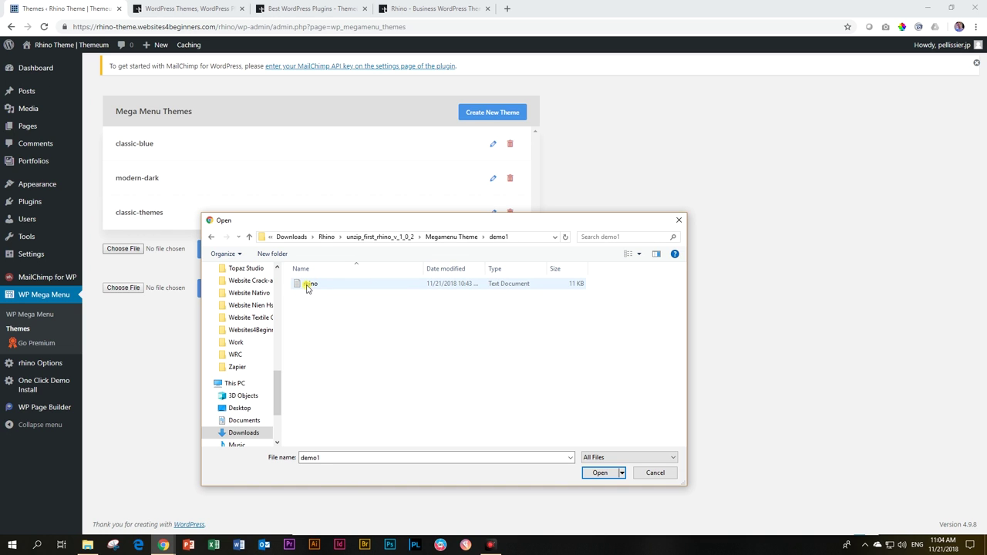
left_click(307, 286)
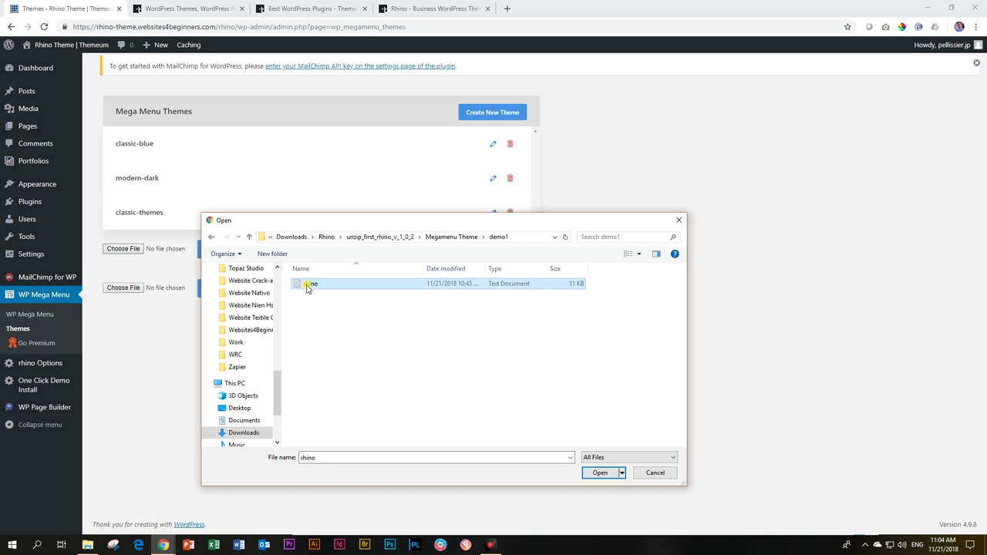
left_click(599, 472)
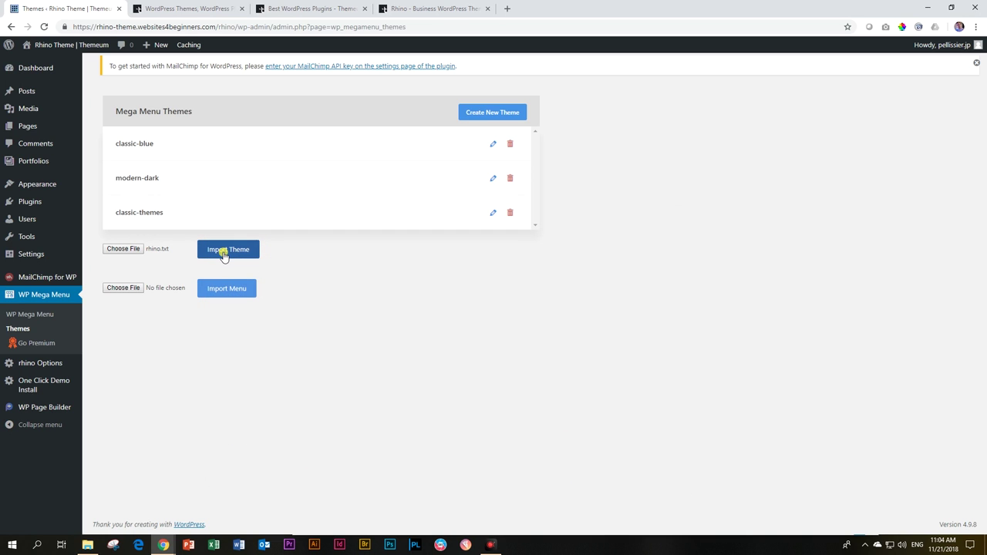
left_click(223, 254)
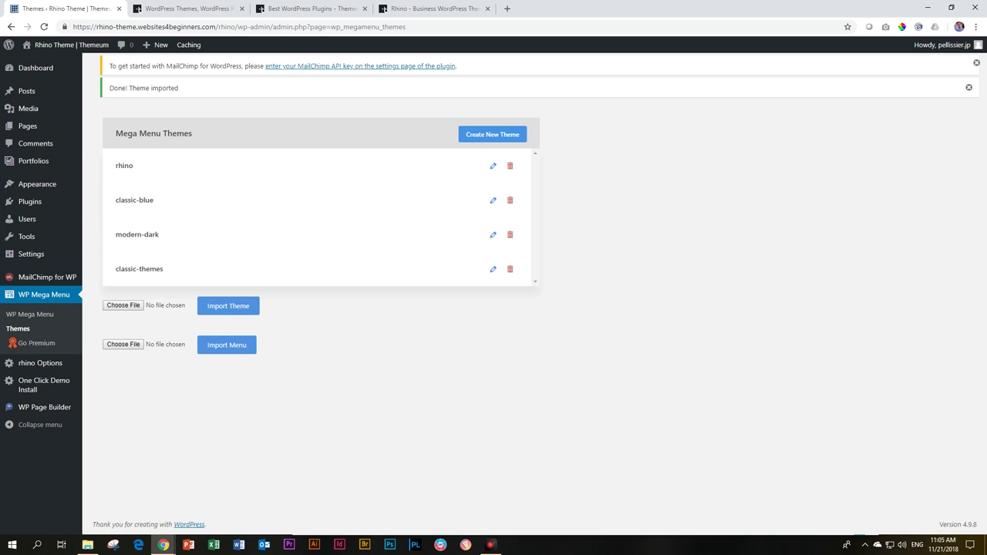
- Enable the Main Menu's mega menu with the rhino theme, save, and reload the live site
mouse_move(44, 185)
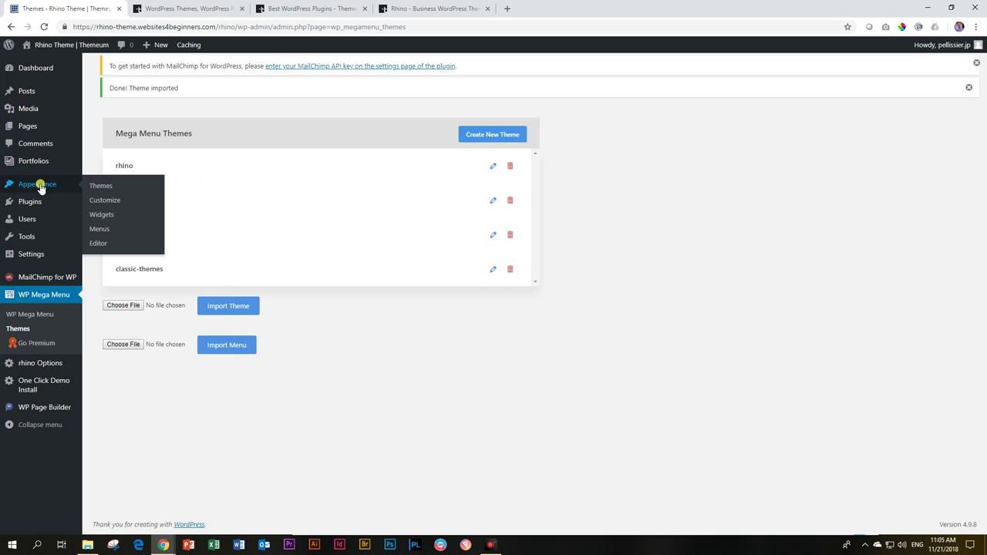
left_click(101, 231)
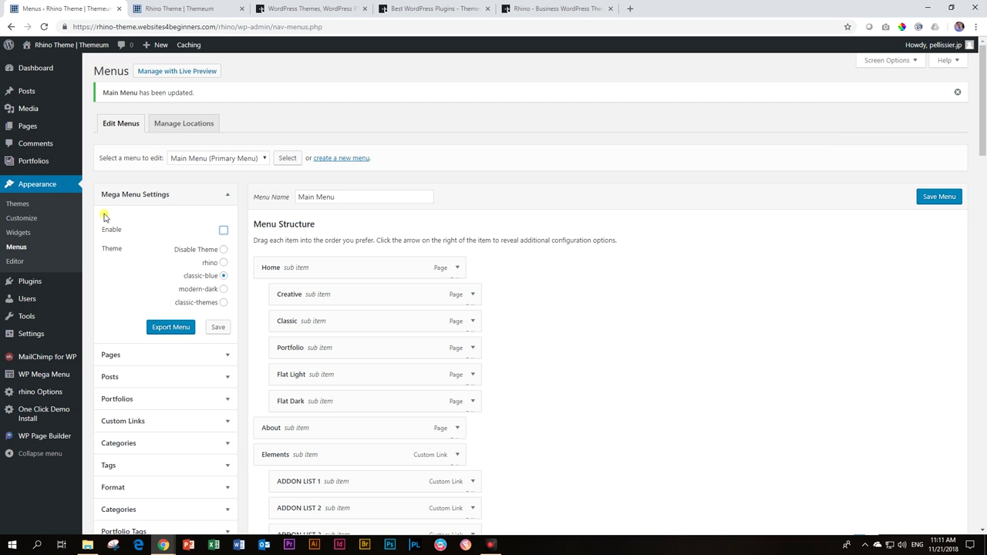
left_click(224, 231)
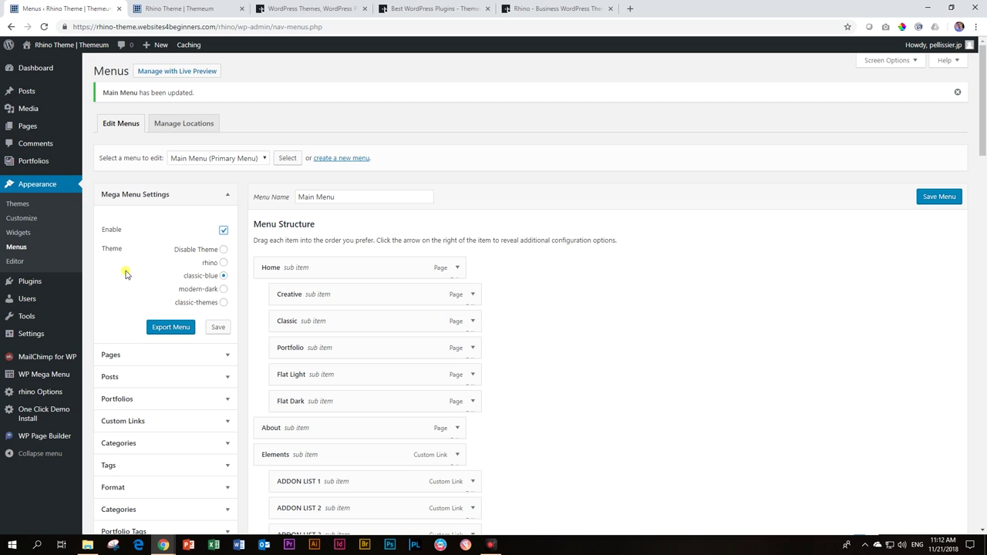
left_click(222, 263)
left_click(216, 332)
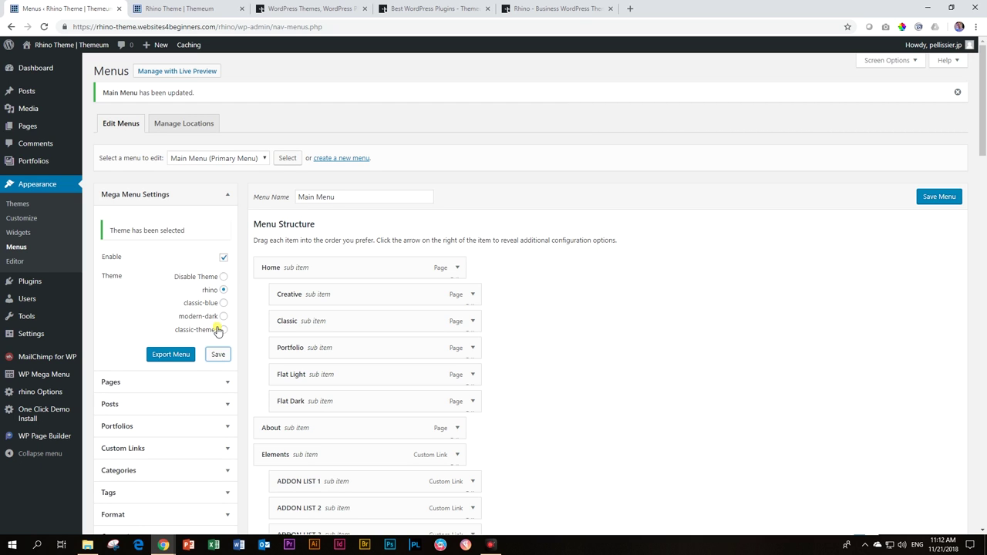
left_click(155, 9)
left_click(44, 27)
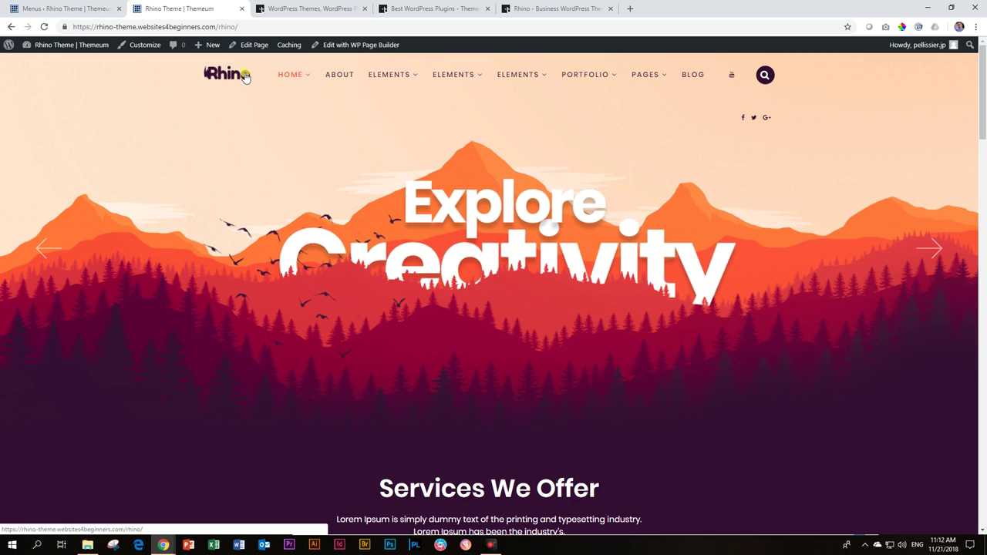
mouse_move(316, 77)
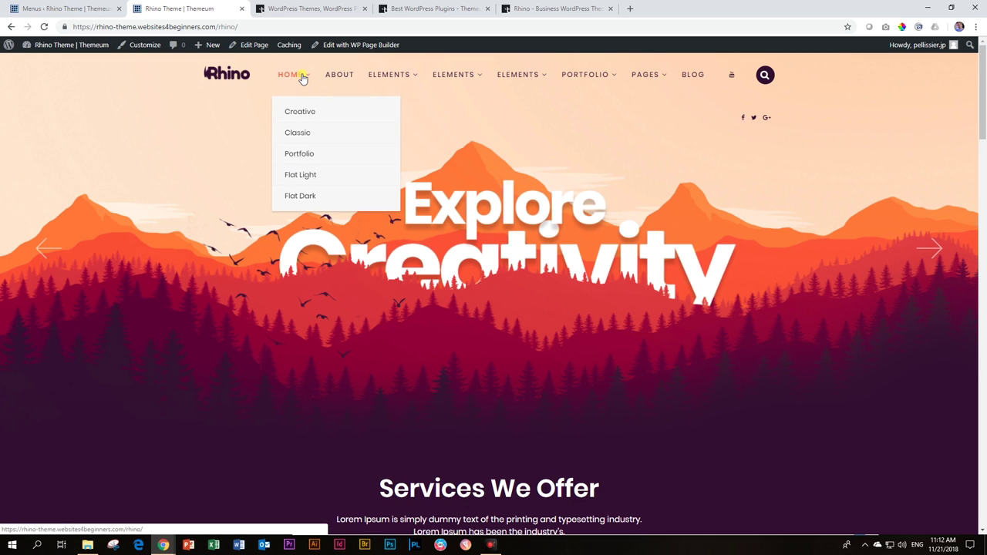
mouse_move(415, 79)
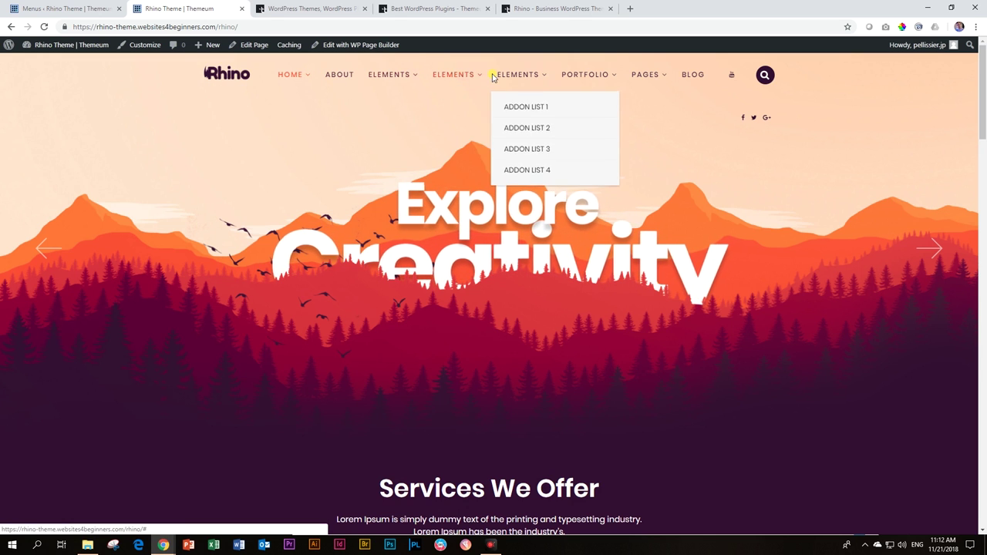
mouse_move(652, 77)
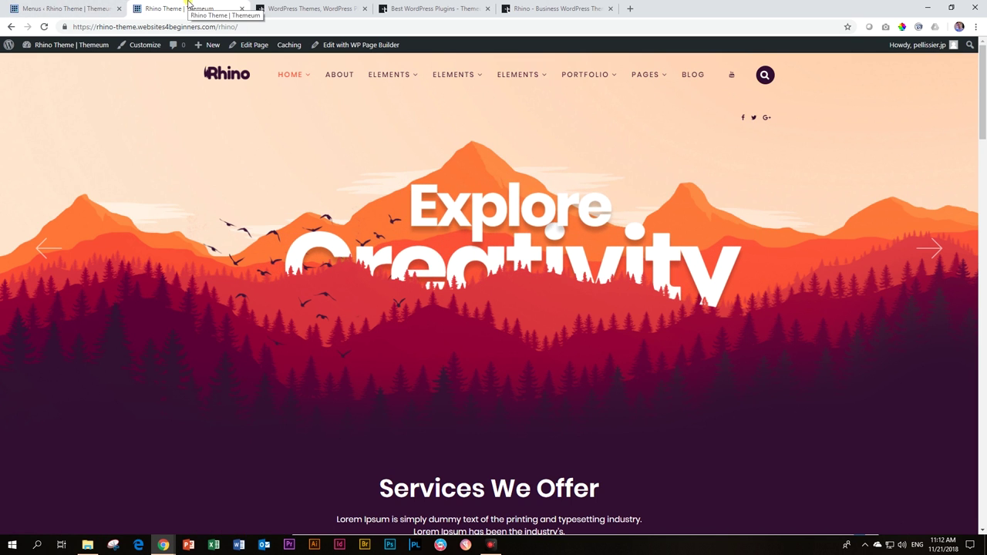
- On the Menus admin page, open the Home item's WP Mega Menu settings
left_click(78, 8)
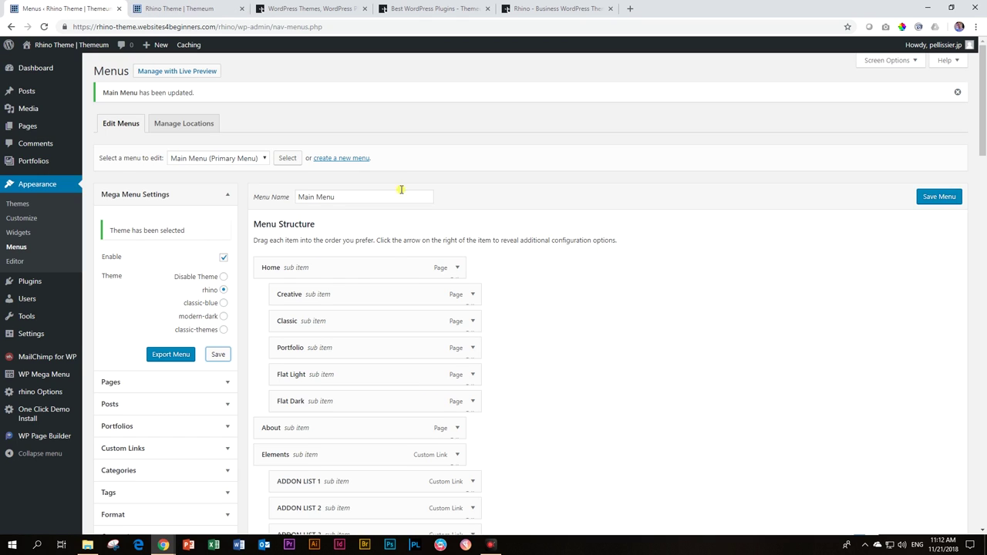
scroll(391, 172, "down", 1)
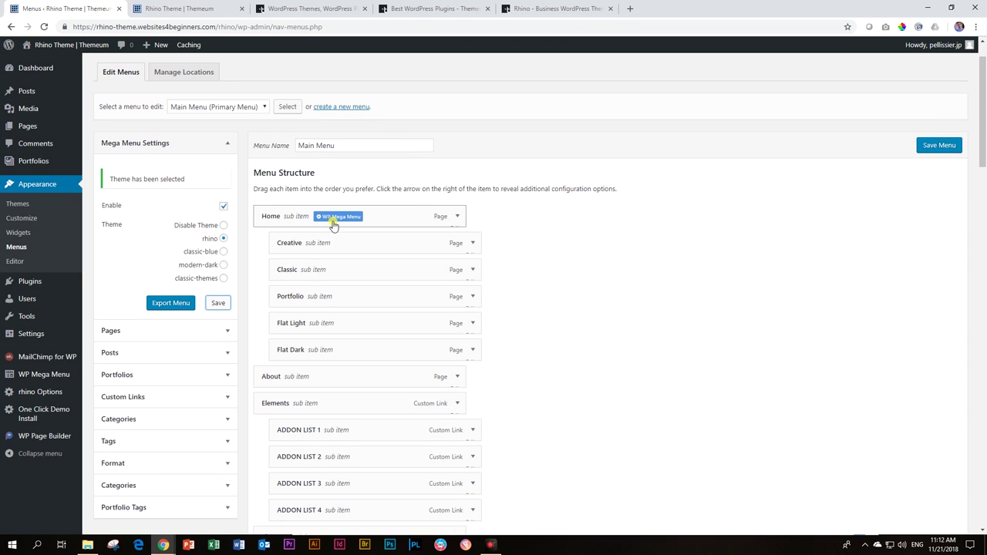
mouse_move(340, 245)
left_click(339, 217)
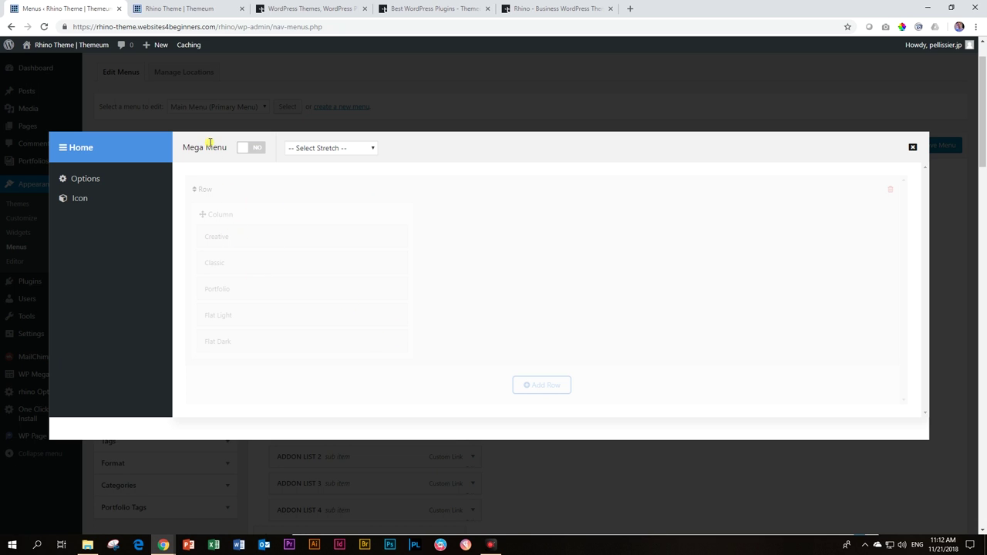
- Switch Home's mega menu to YES with Stretch Default and add a four-column row
left_click(256, 152)
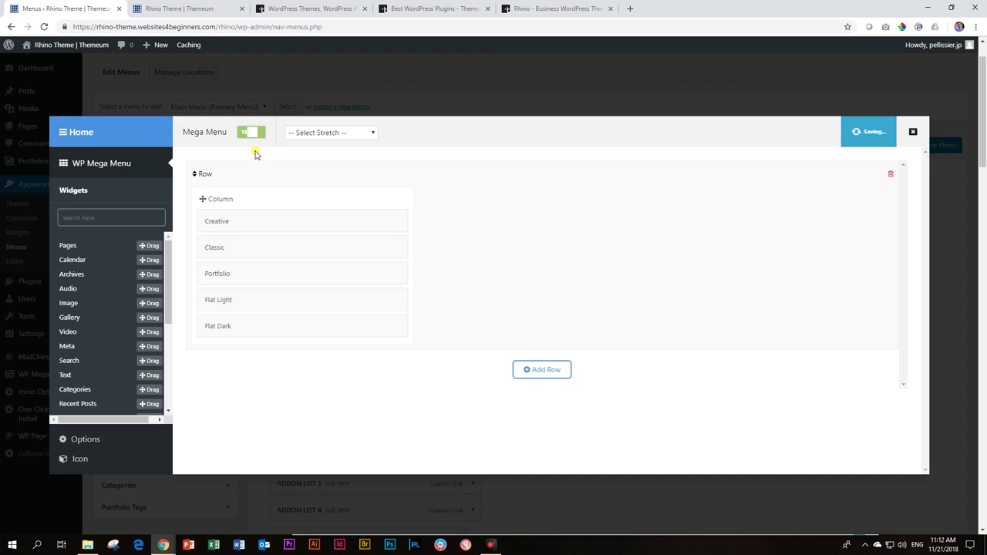
left_click(330, 134)
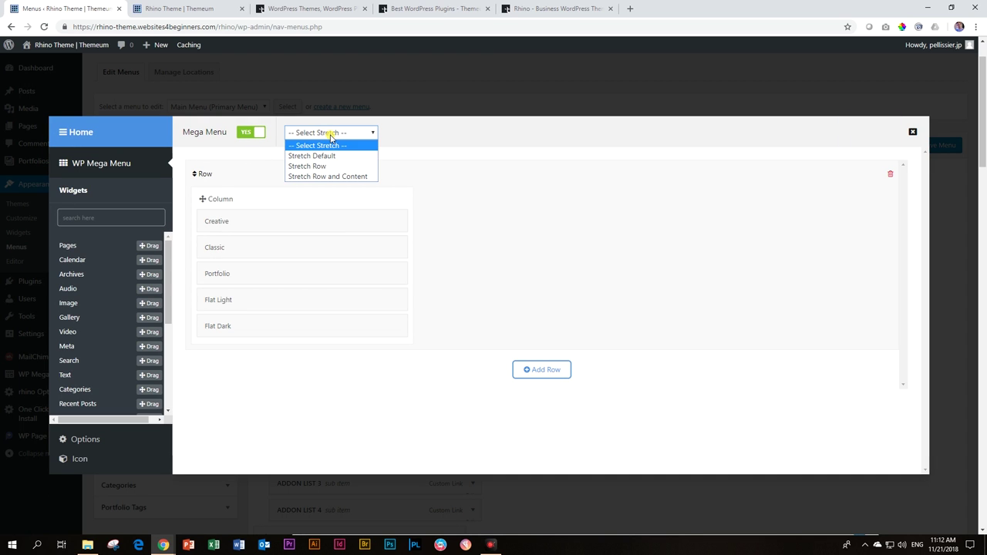
left_click(316, 154)
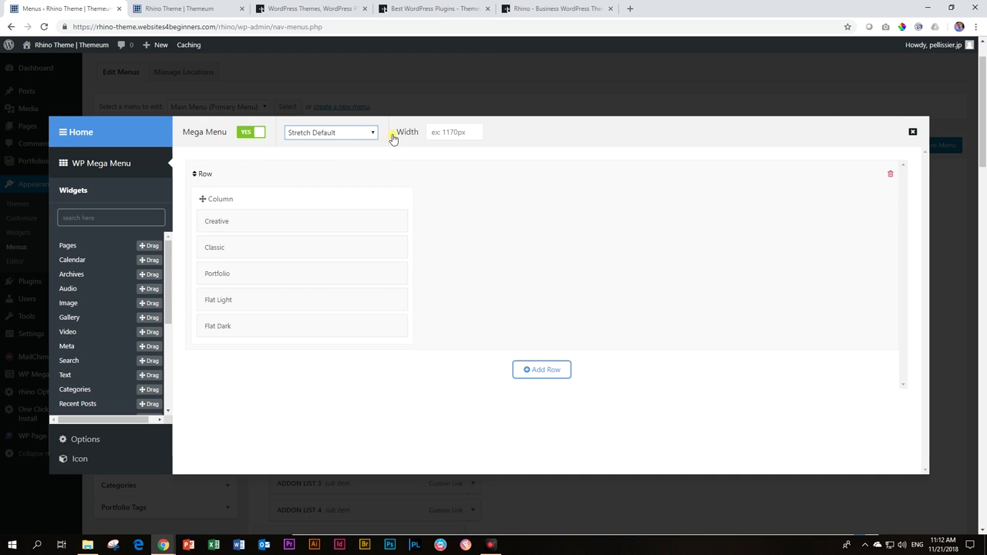
left_click(547, 370)
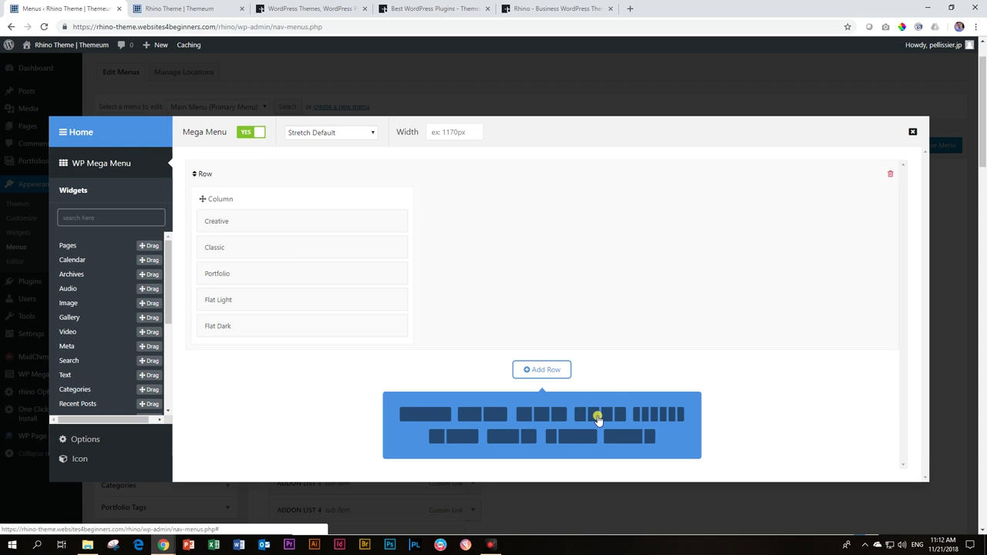
left_click(598, 417)
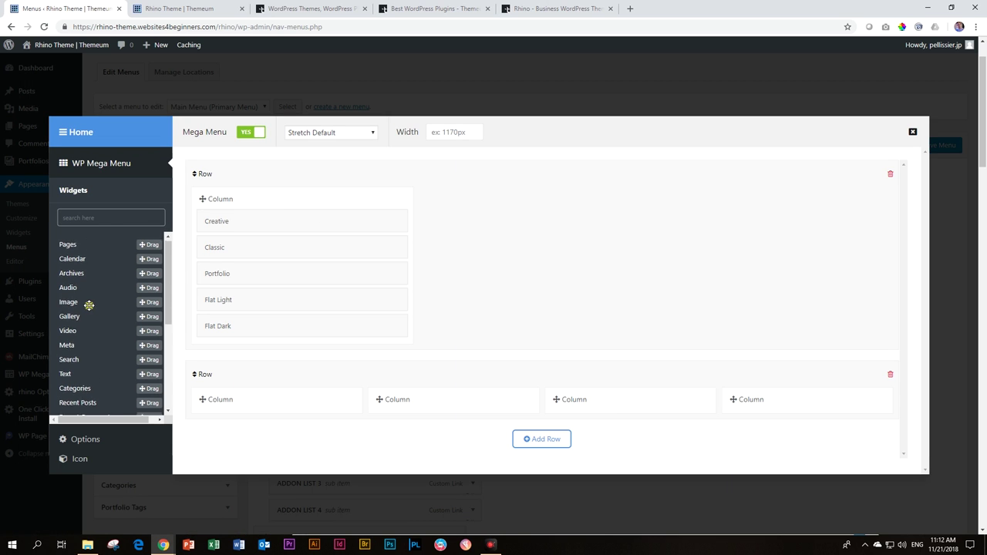
- Fill the new row with Creative and Classic pages, a Categories widget and a Recent Posts widget
scroll(89, 305, "down", 3)
scroll(89, 306, "up", 3)
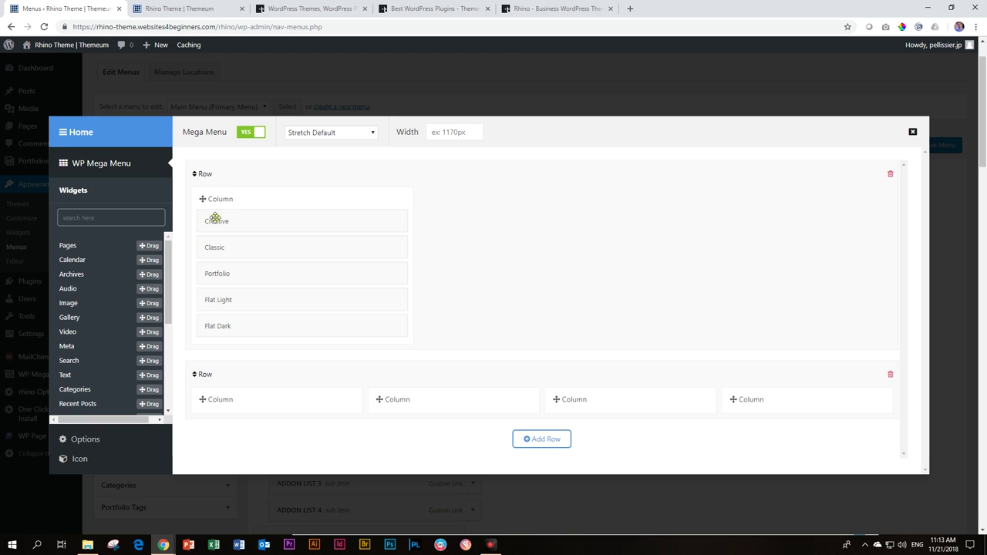
left_click_drag(232, 223, 234, 397)
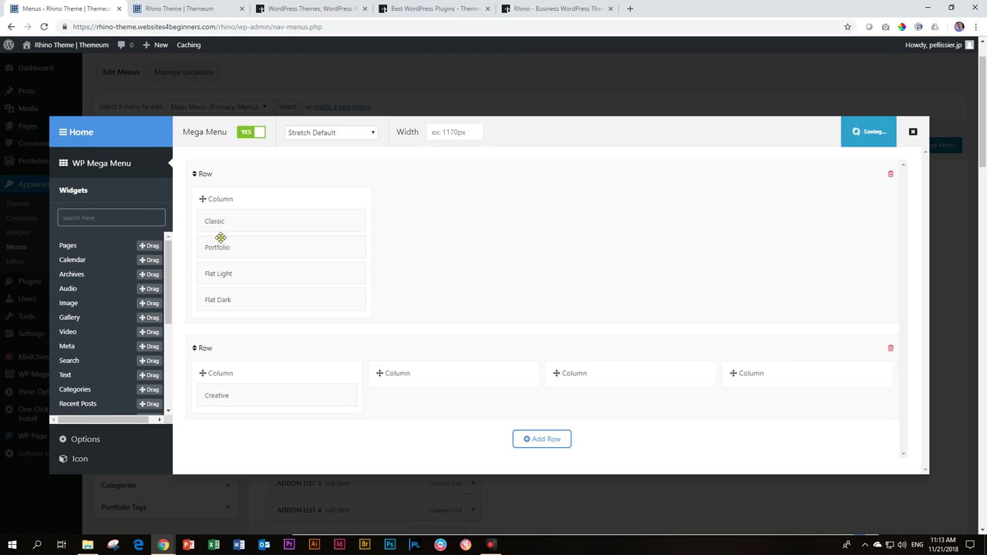
left_click_drag(220, 224, 231, 394)
scroll(88, 312, "down", 3)
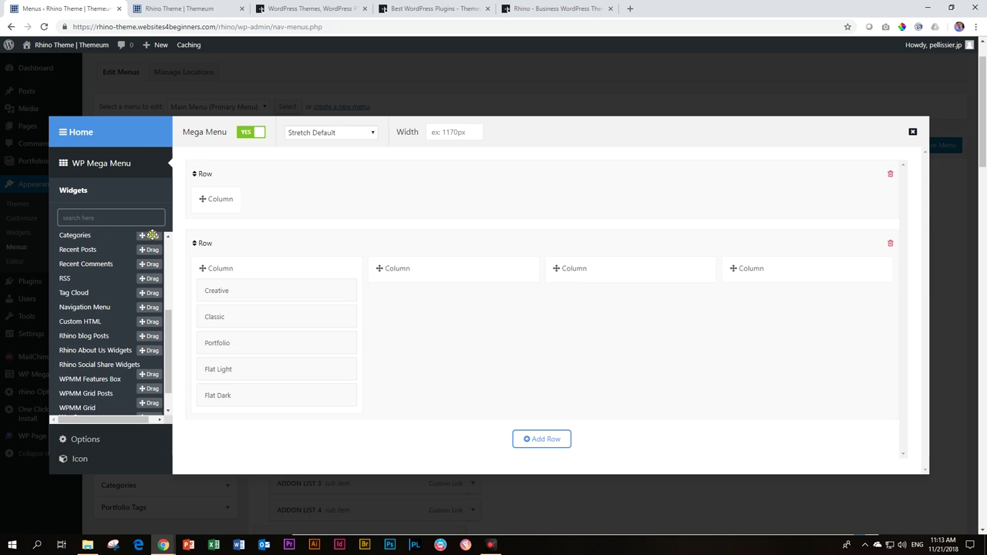
left_click_drag(148, 236, 486, 270)
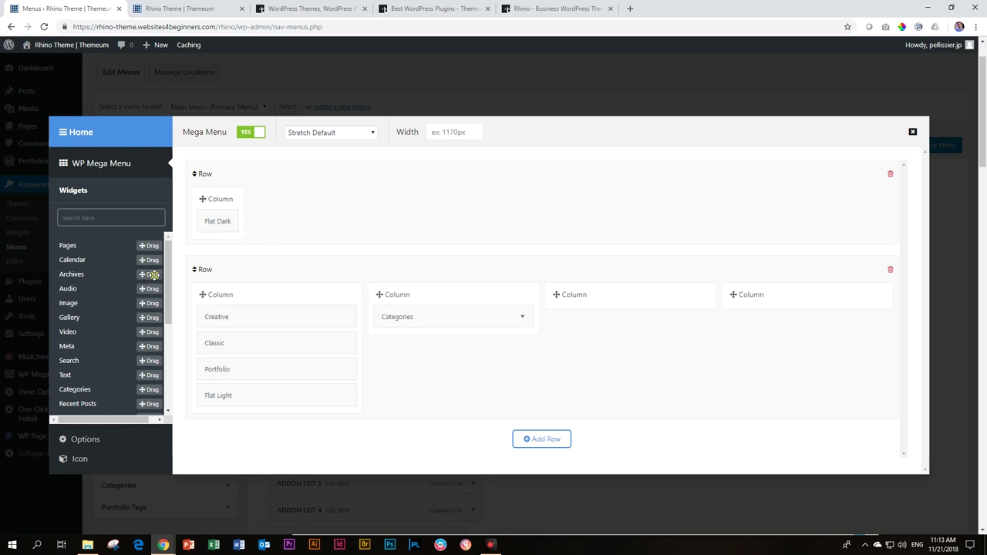
scroll(142, 302, "down", 3)
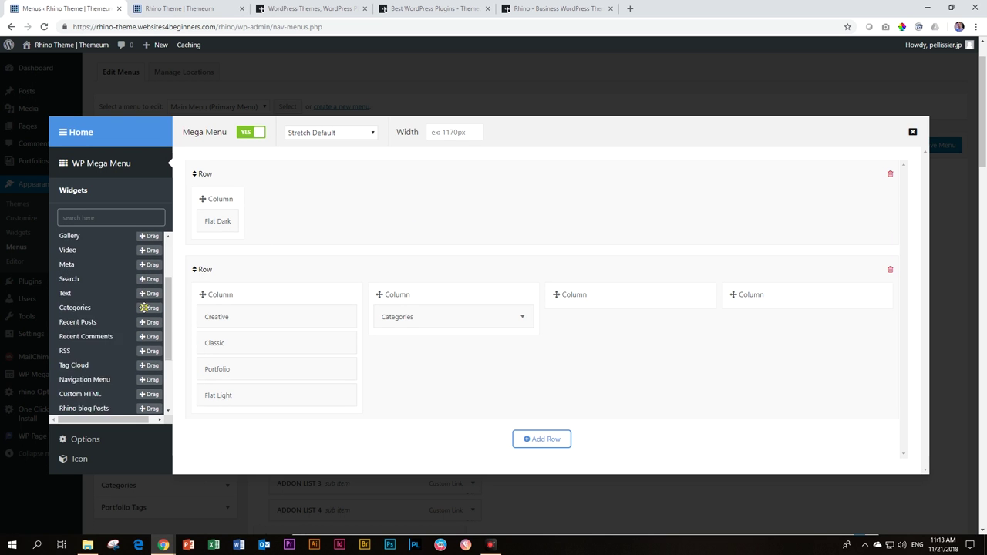
left_click_drag(146, 302, 659, 308)
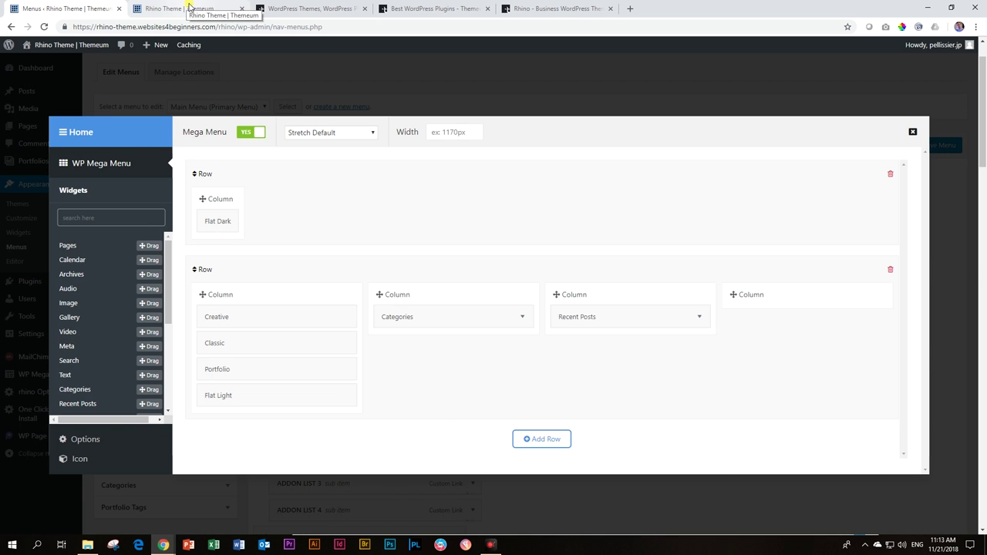
left_click(189, 7)
left_click(44, 27)
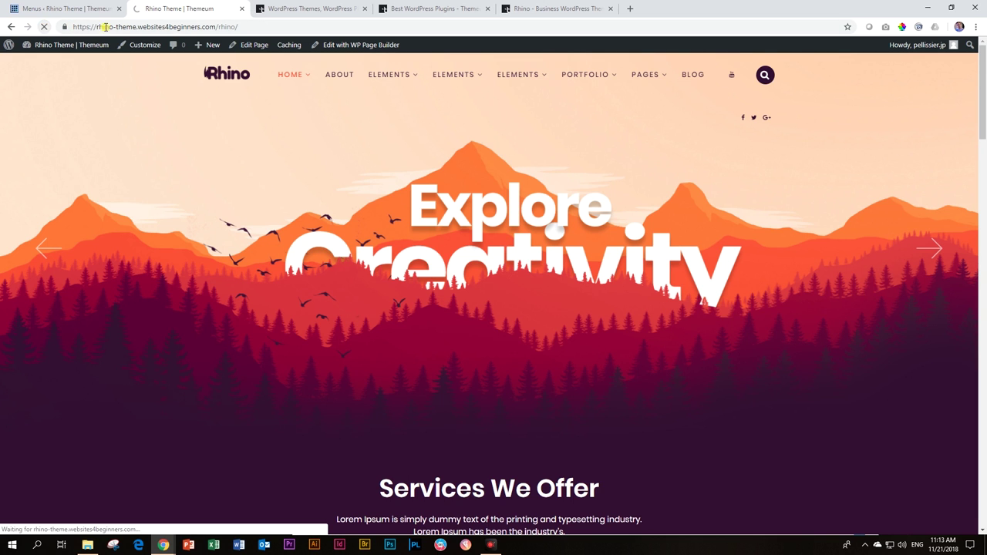
mouse_move(289, 77)
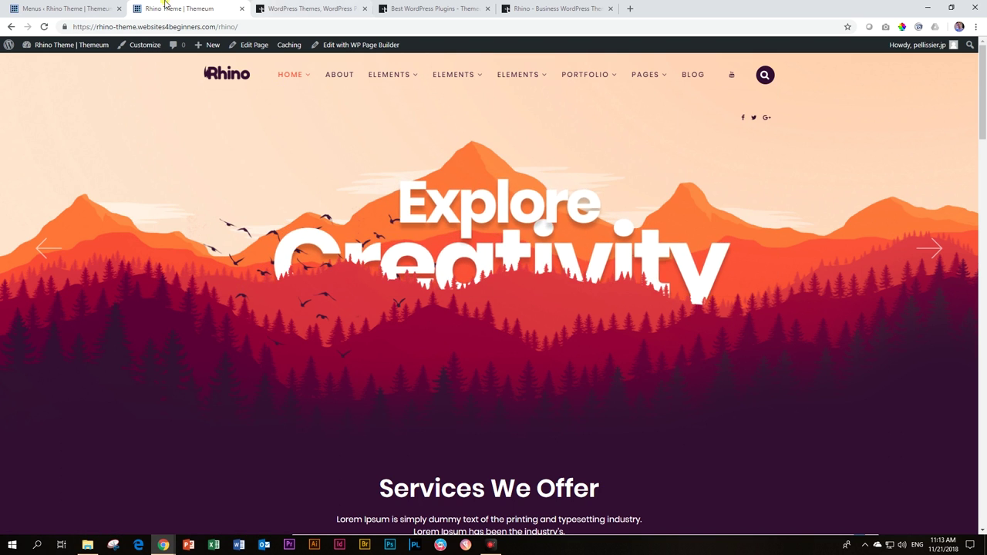
- Close the mega menu editor, stay on the page at the leave prompt, and save the Main Menu
left_click(108, 8)
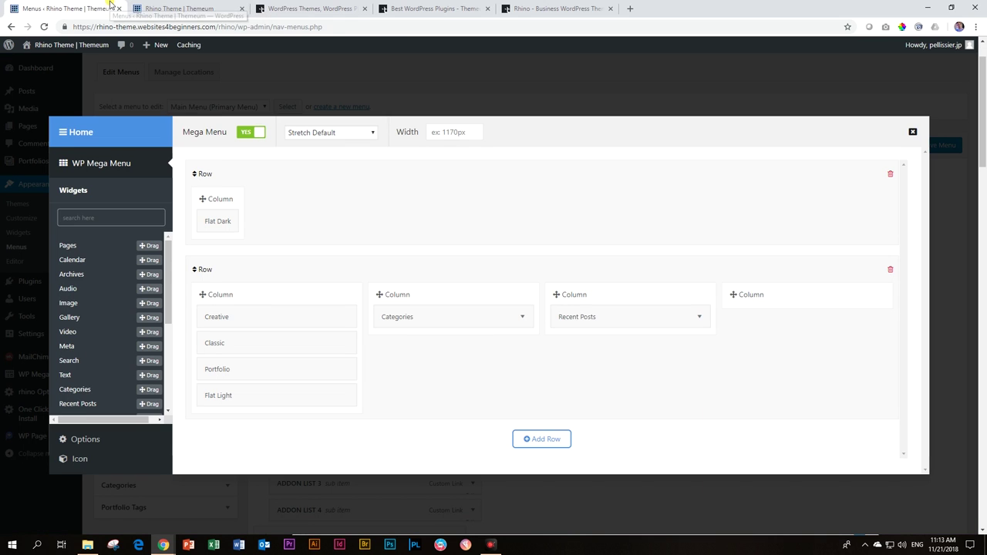
left_click(912, 132)
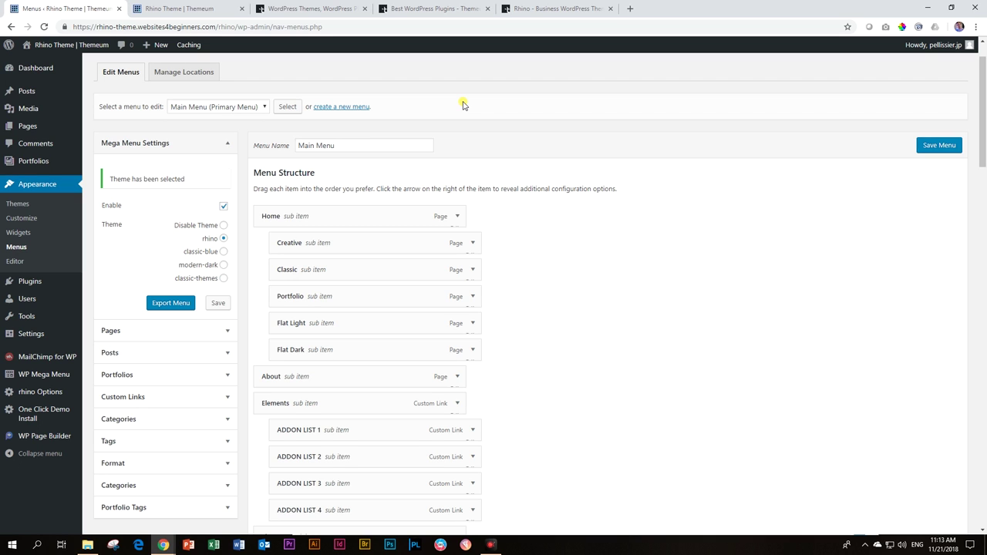
mouse_move(68, 126)
left_click(100, 127)
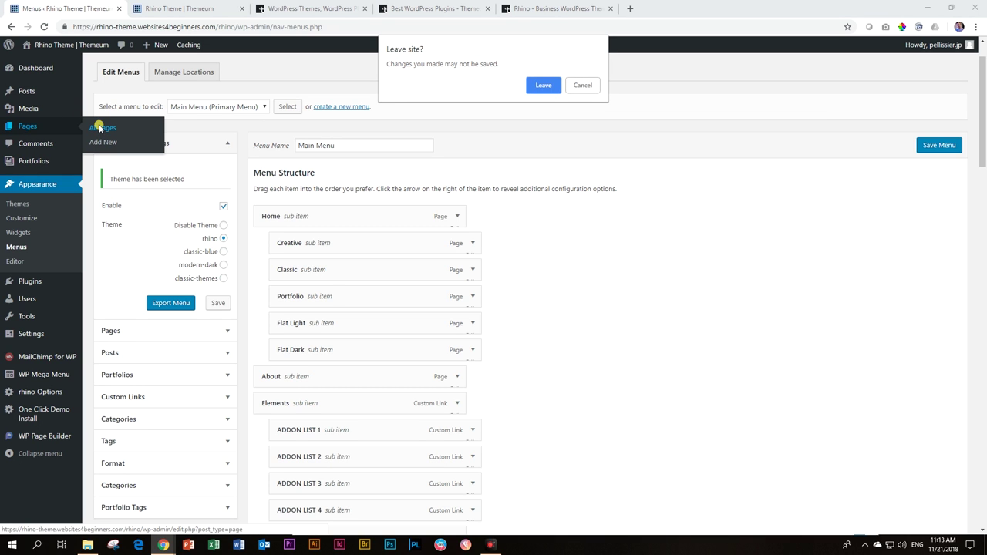
left_click(591, 90)
left_click(931, 149)
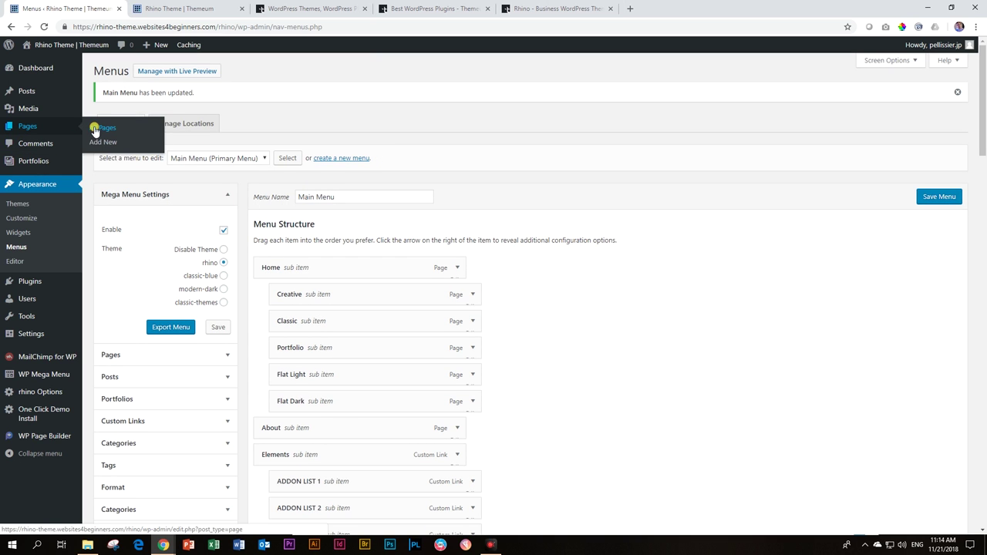
left_click(94, 130)
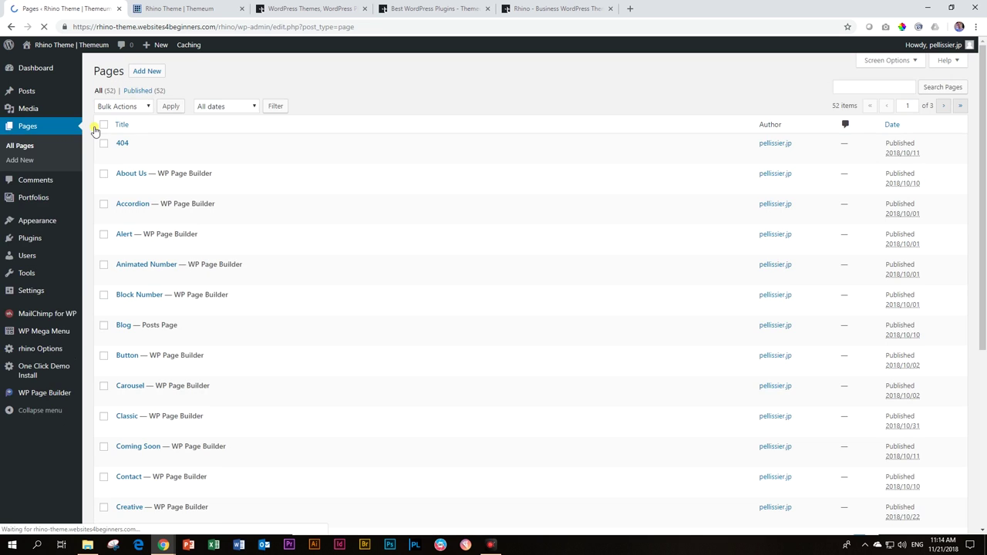
- Scroll the All Pages list, then return to the live Rhino homepage
scroll(265, 156, "down", 3)
scroll(265, 156, "up", 5)
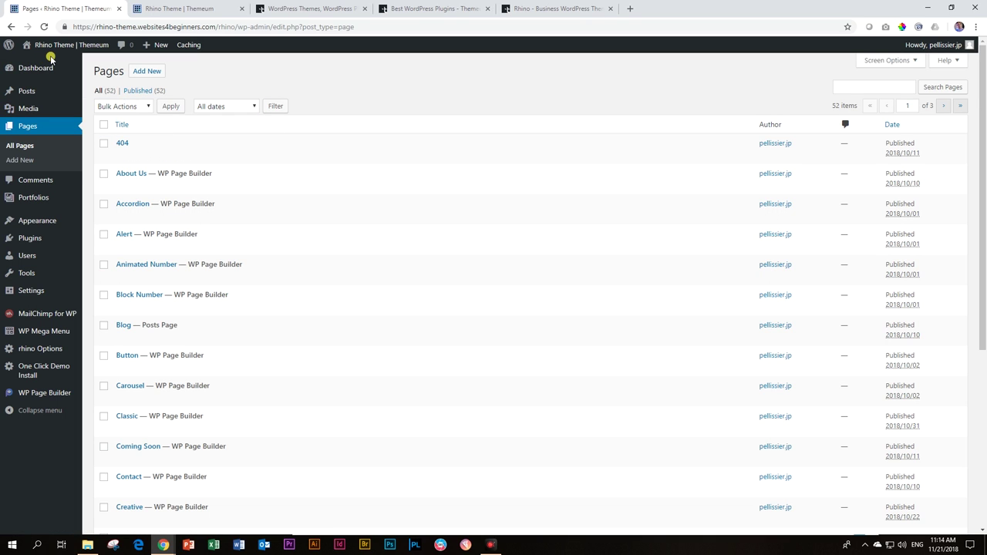
left_click(189, 9)
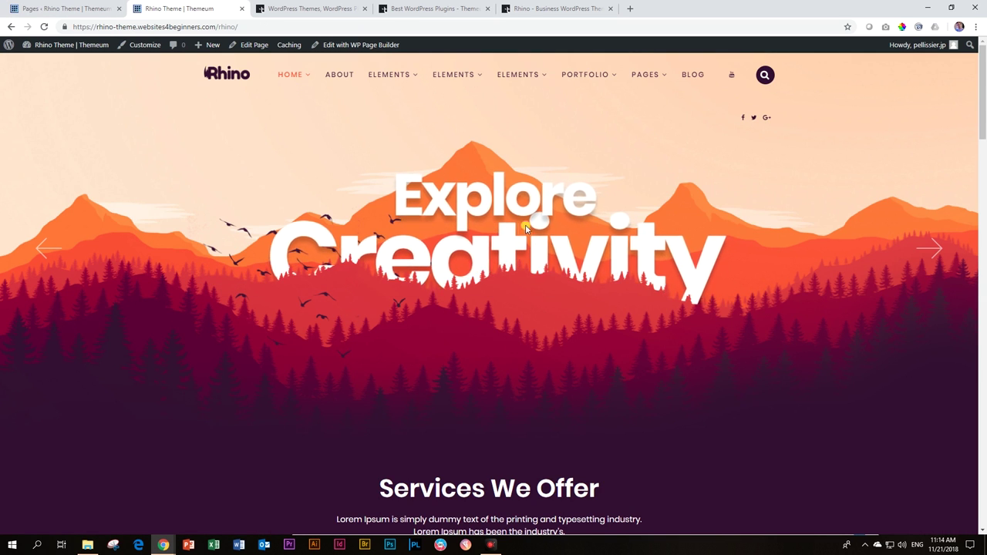
- Scan the homepage, then launch WP Page Builder on the Home page from the admin bar
scroll(546, 224, "down", 7)
scroll(546, 224, "down", 5)
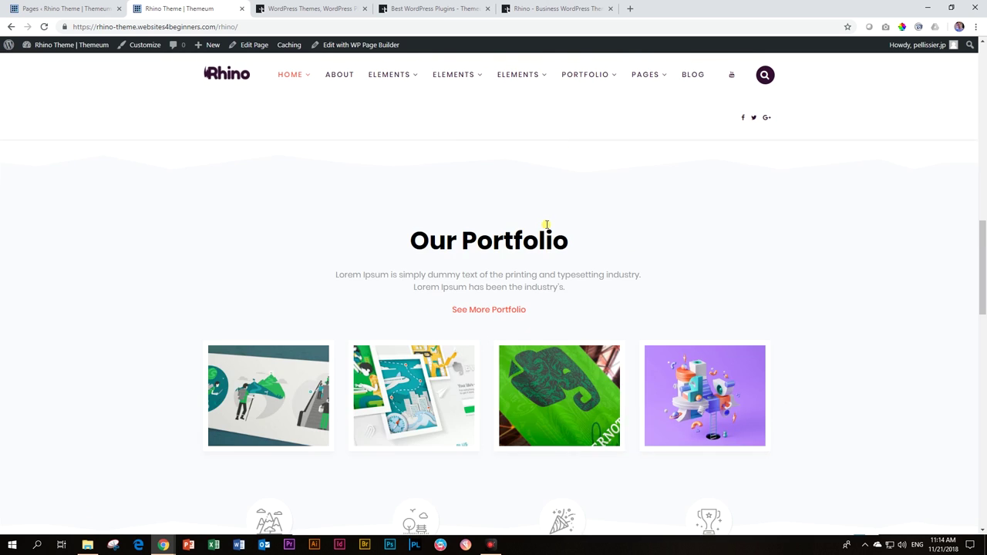
scroll(545, 223, "up", 9)
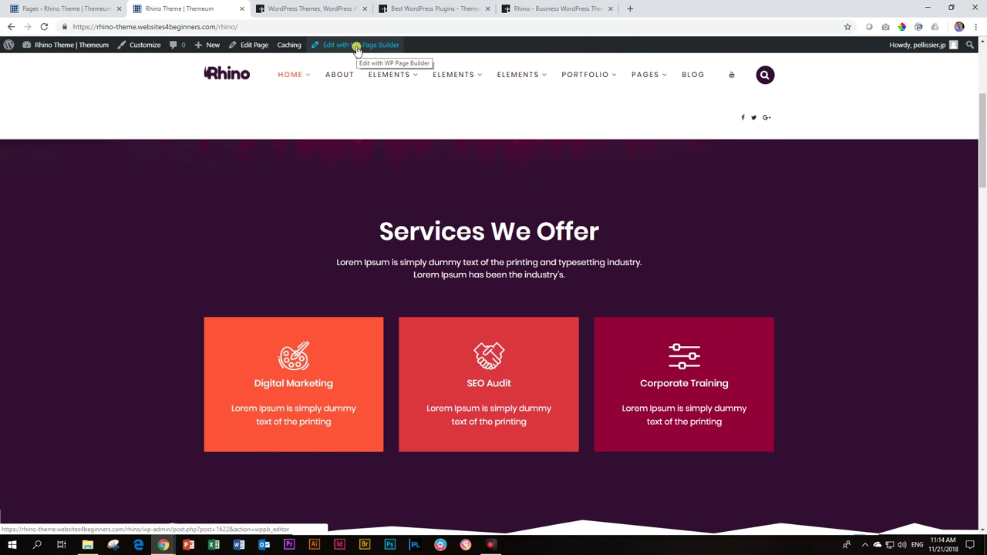
left_click(357, 48)
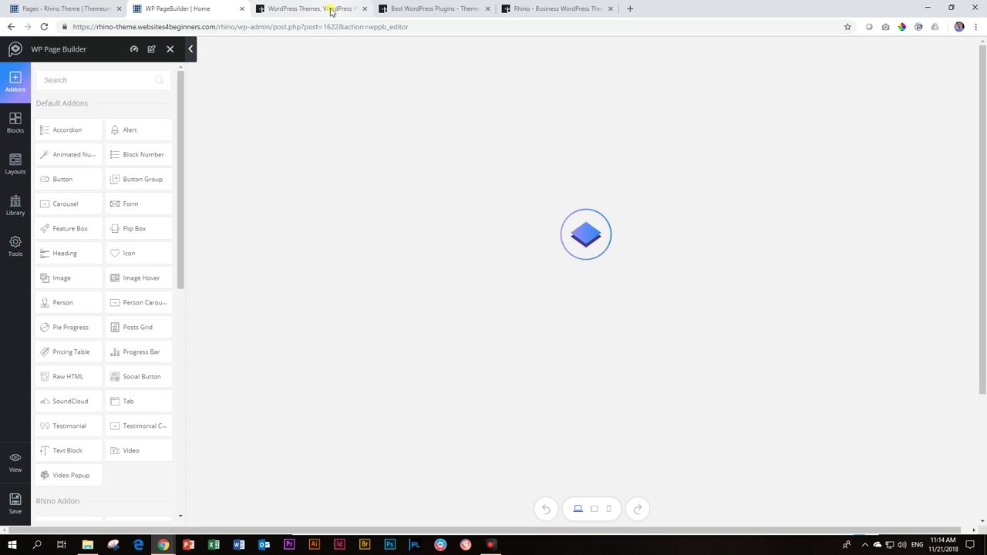
- Reload the builder so the Home page preview appears, and scroll through it
left_click(43, 27)
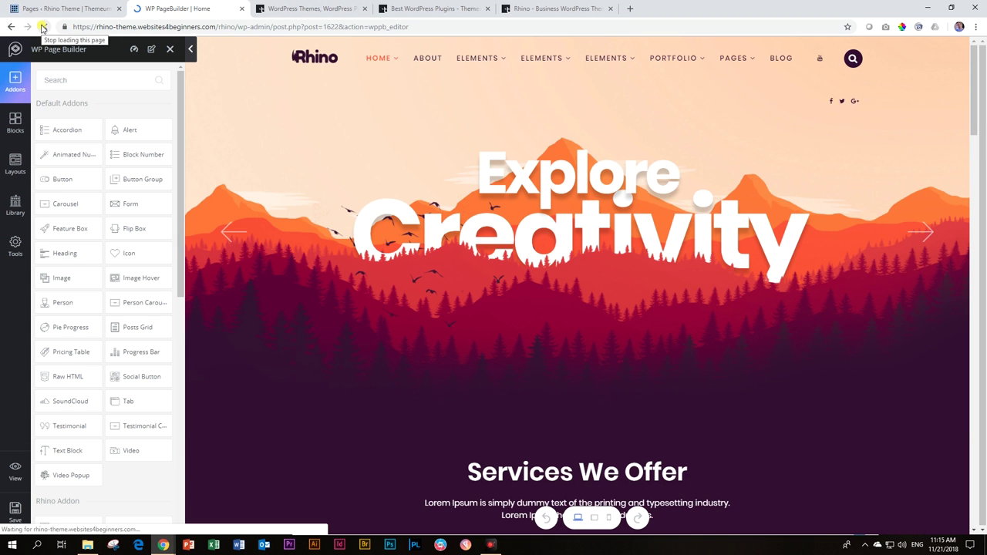
scroll(579, 168, "down", 5)
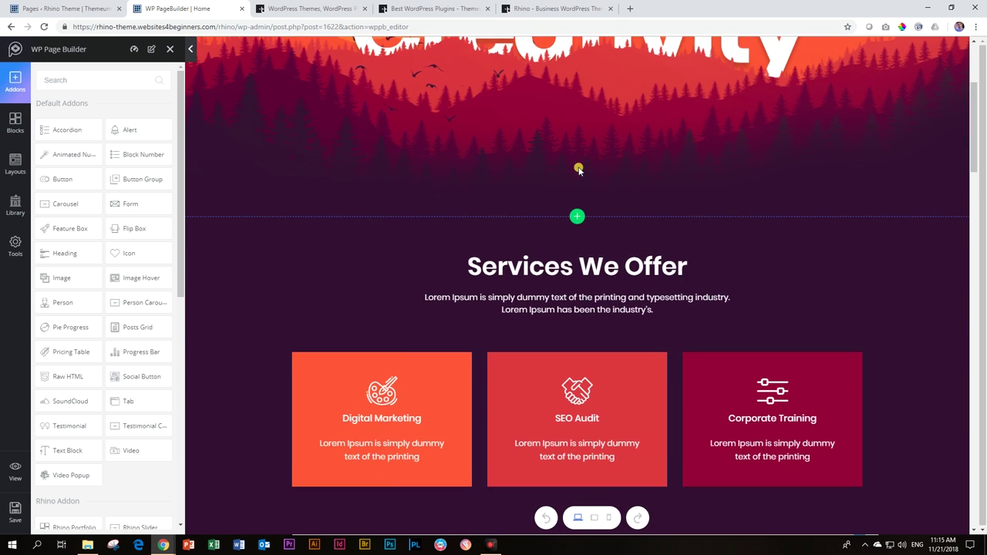
scroll(578, 168, "down", 4)
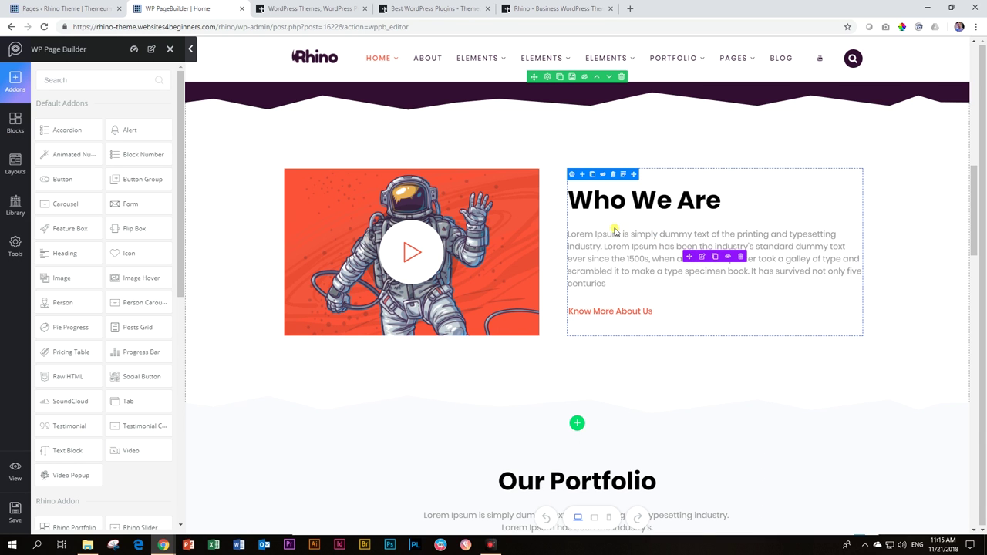
scroll(667, 221, "down", 2)
scroll(675, 219, "up", 2)
- Show the Feature Box settings for the Our Portfolio heading and scroll to Services We Offer
left_click(766, 248)
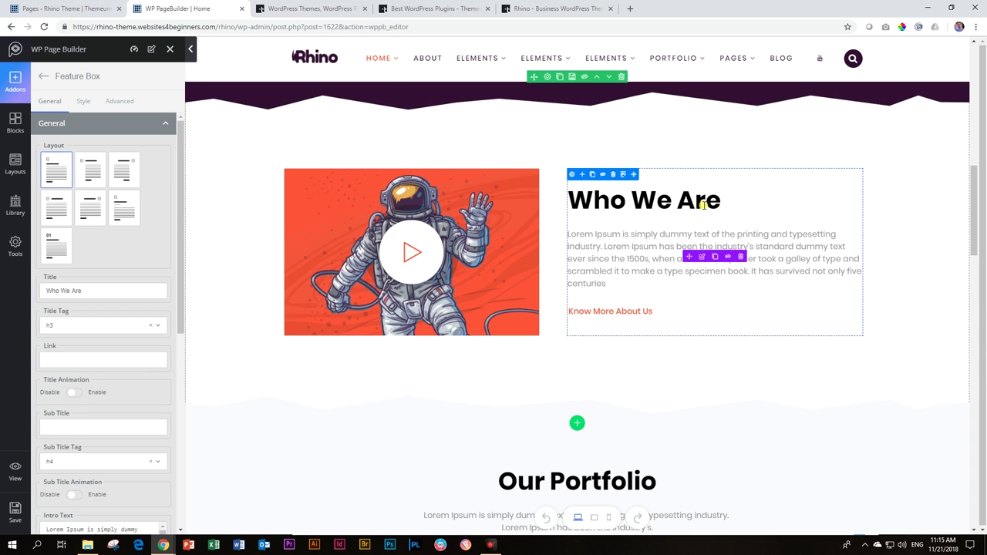
scroll(703, 205, "down", 4)
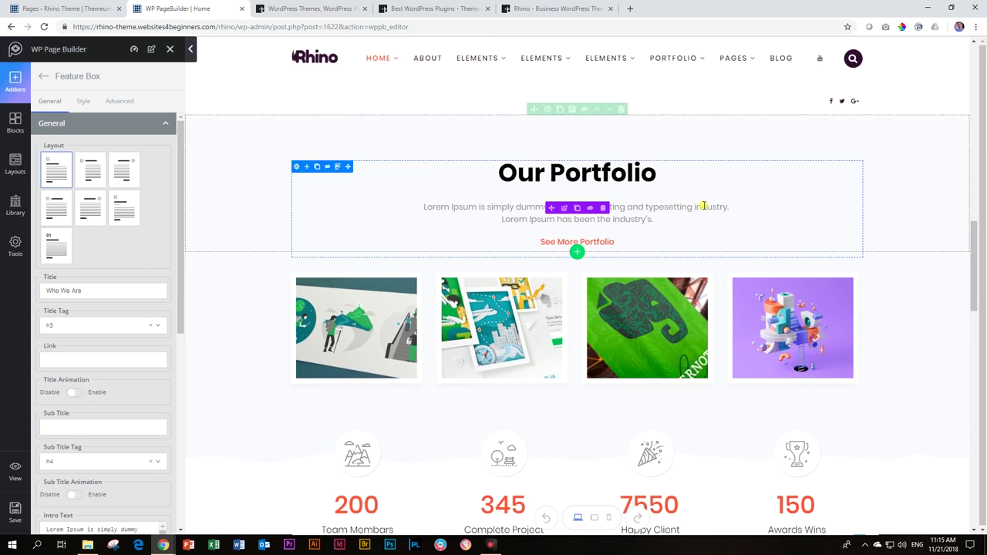
left_click(650, 215)
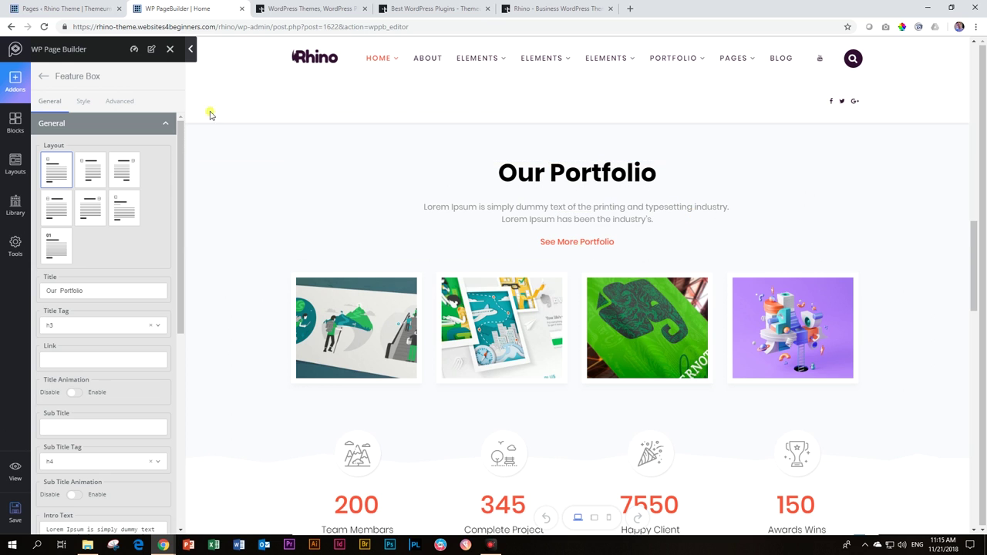
scroll(698, 231, "down", 7)
scroll(703, 246, "up", 20)
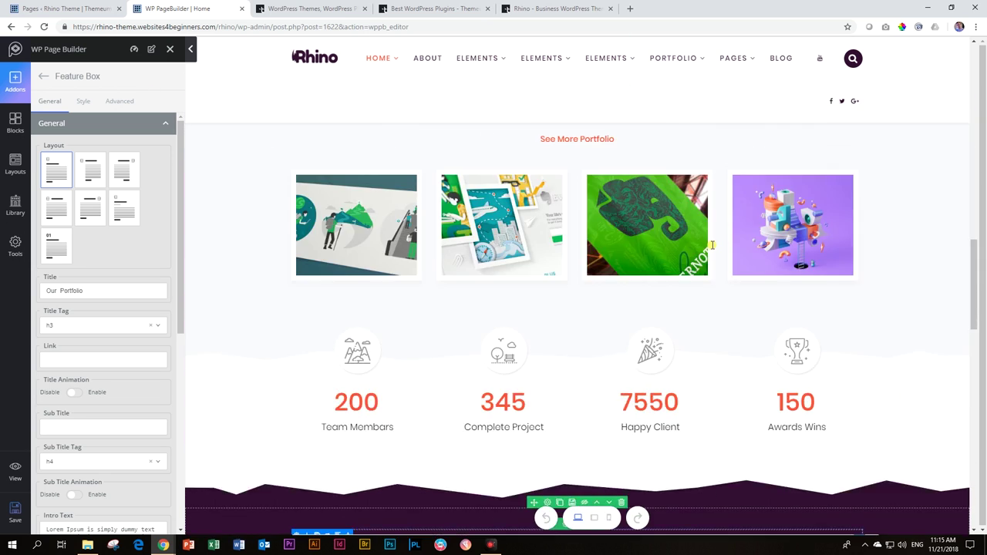
scroll(711, 247, "down", 3)
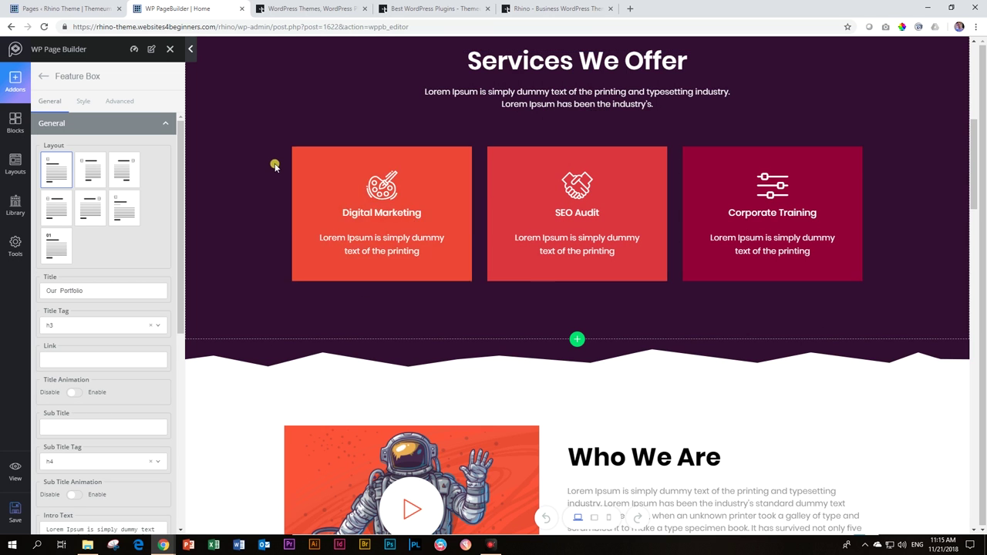
- Open the SEO Audit feature box settings and try the icon-left and title-left, icon-right layouts
left_click(436, 191)
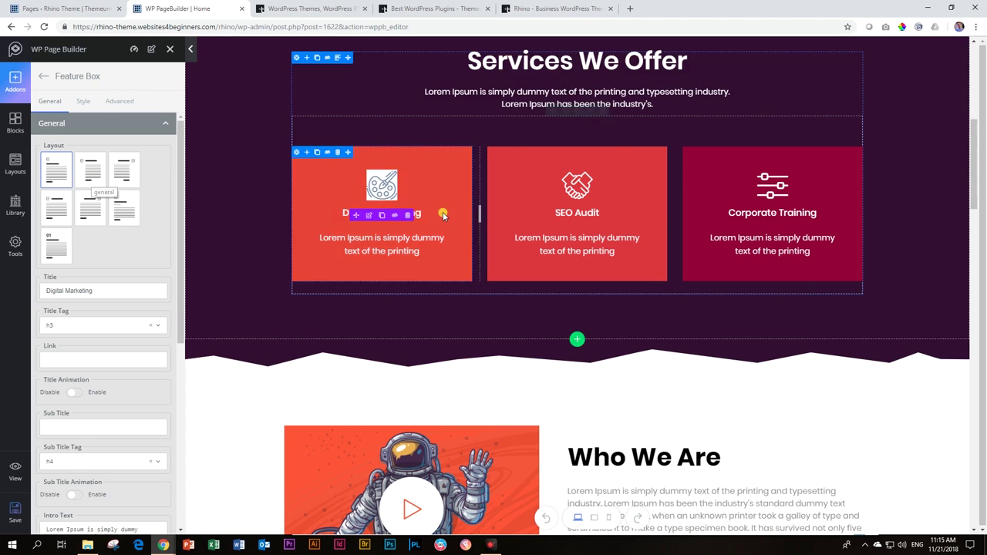
left_click(639, 191)
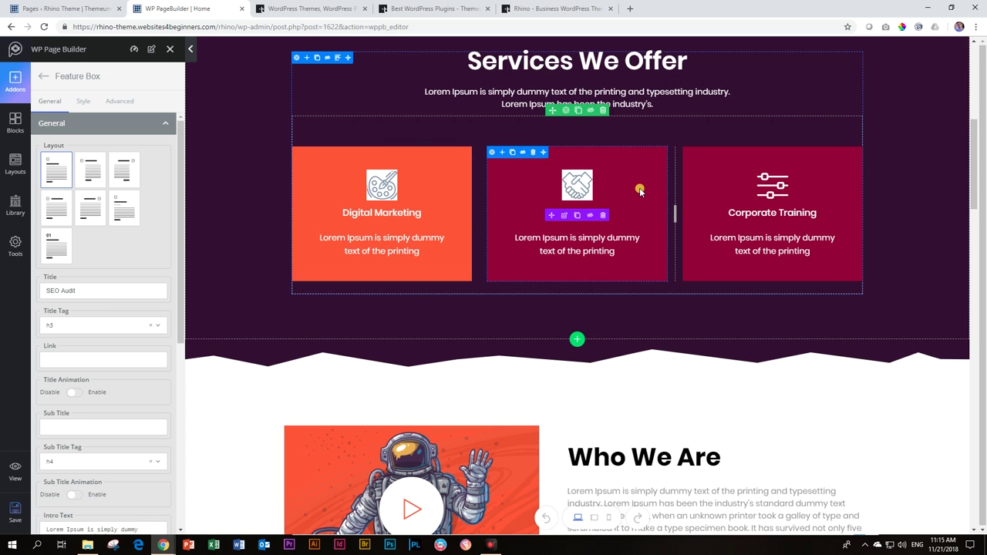
left_click(90, 174)
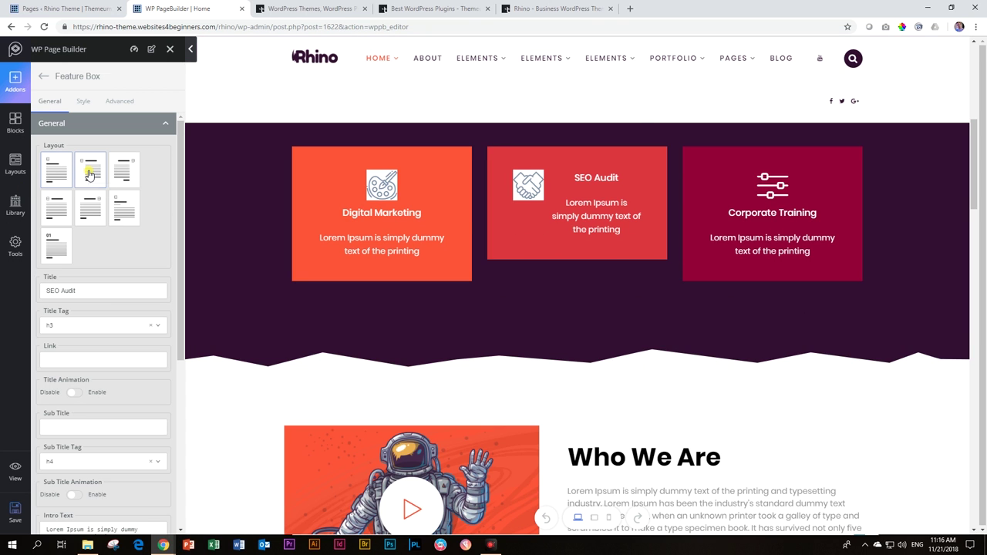
left_click(135, 174)
left_click(124, 205)
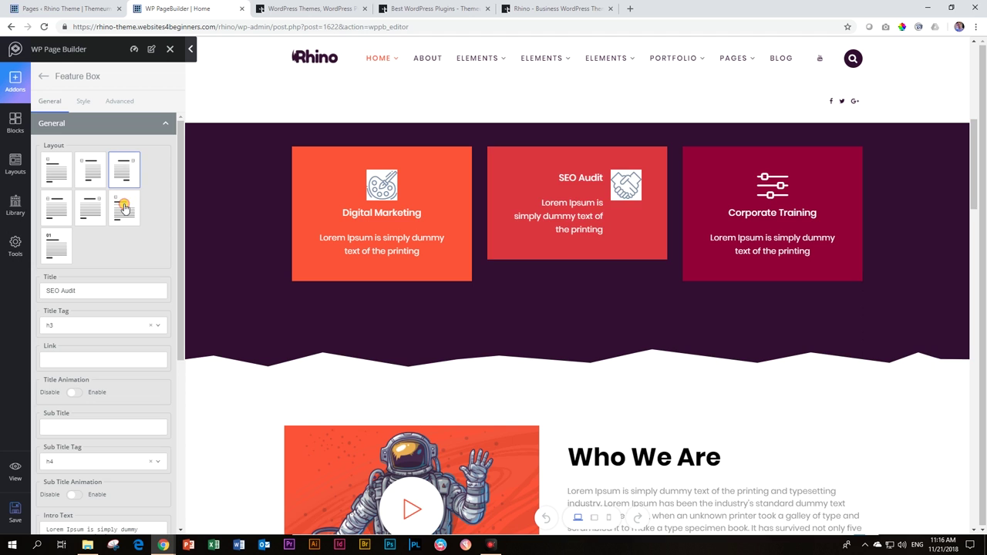
left_click(88, 207)
- Try the numbered 01 and icon-side layouts, then restore the centred icon-above-title layout
left_click(58, 215)
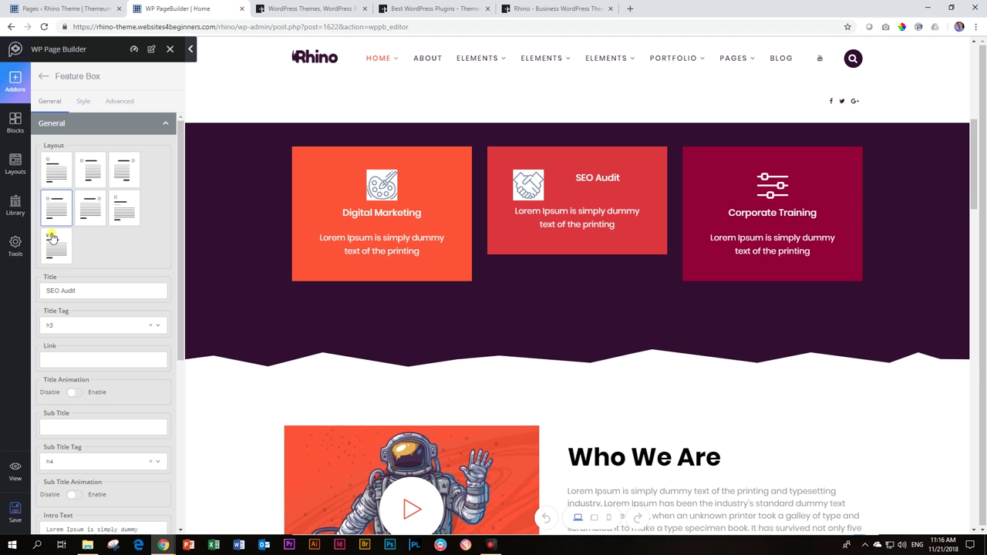
left_click(54, 243)
left_click(61, 178)
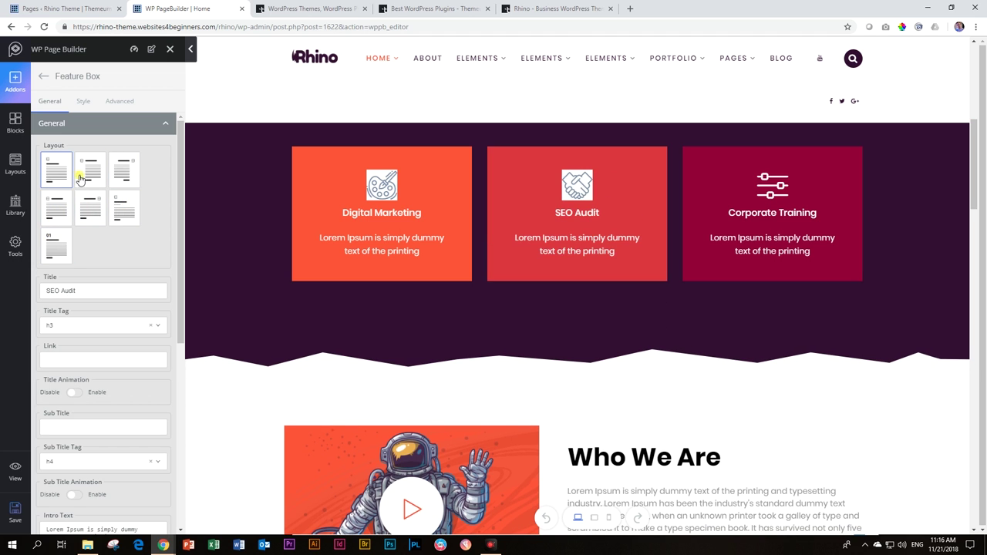
left_click(87, 176)
left_click(124, 176)
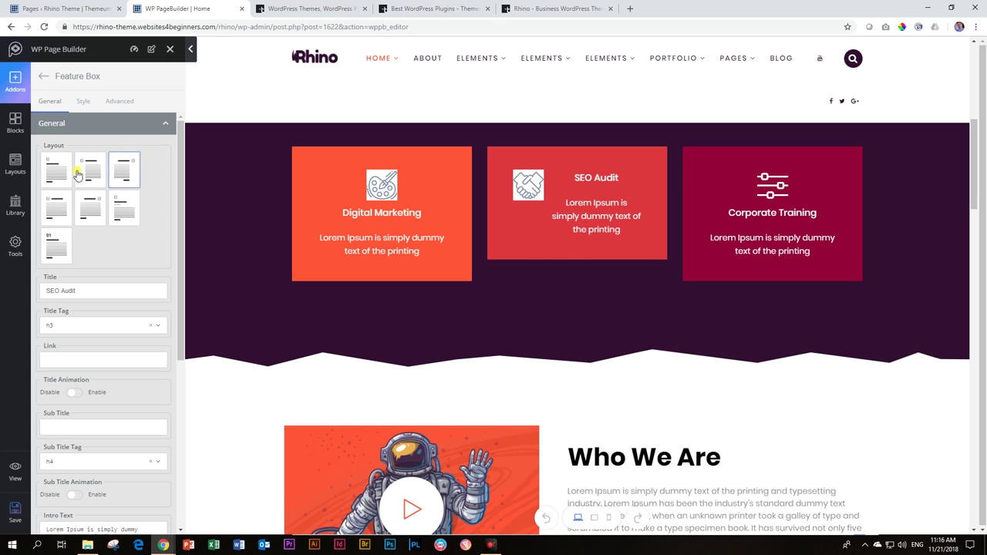
left_click(58, 176)
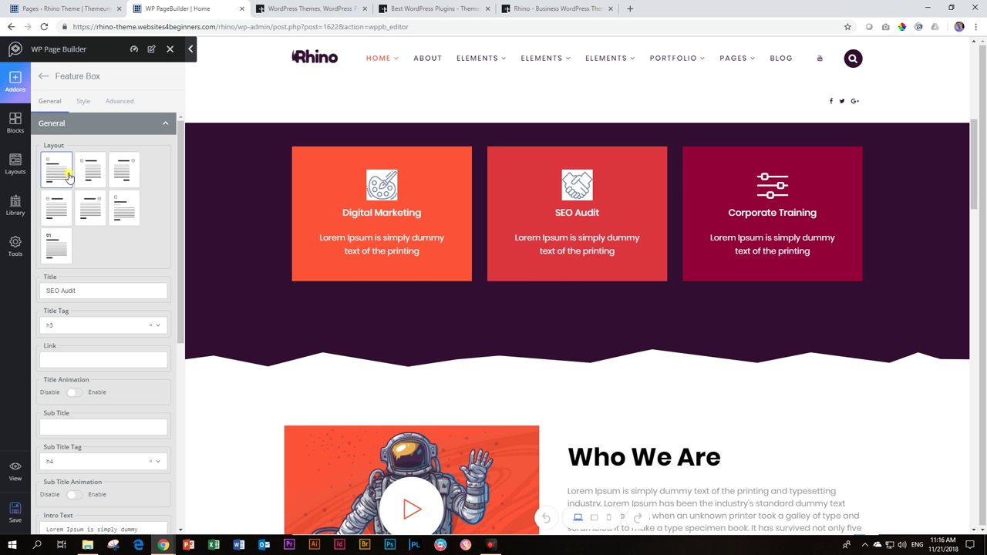
right_click(435, 198)
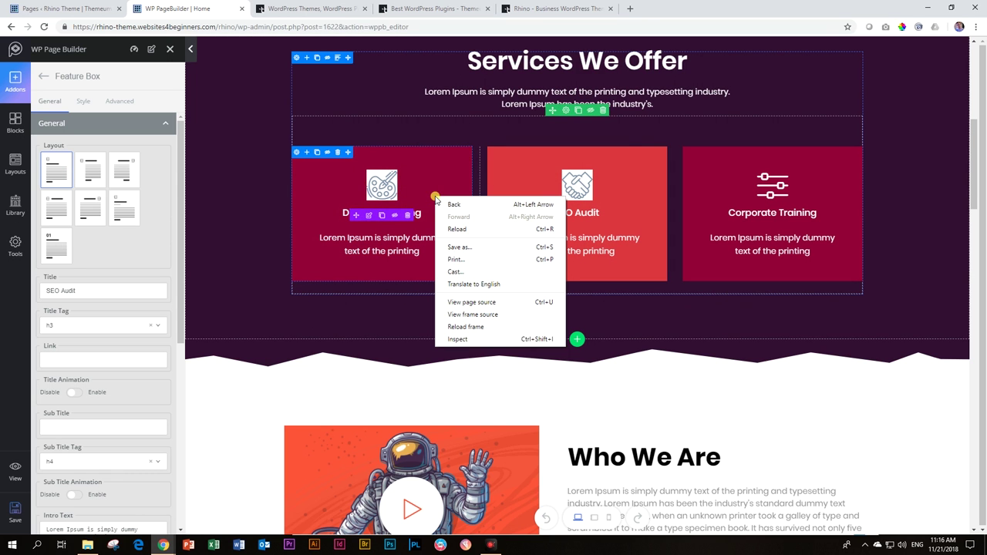
left_click(707, 379)
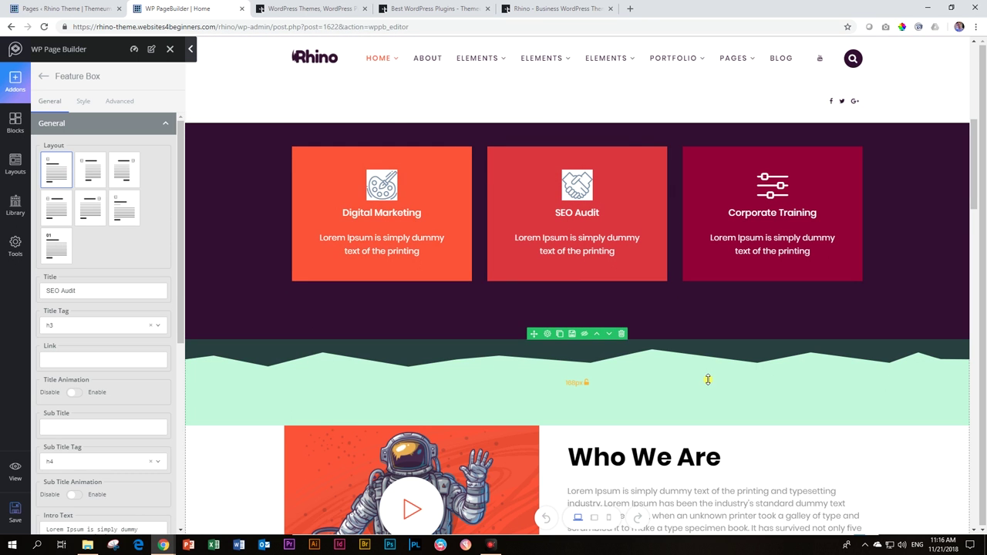
scroll(708, 379, "down", 7)
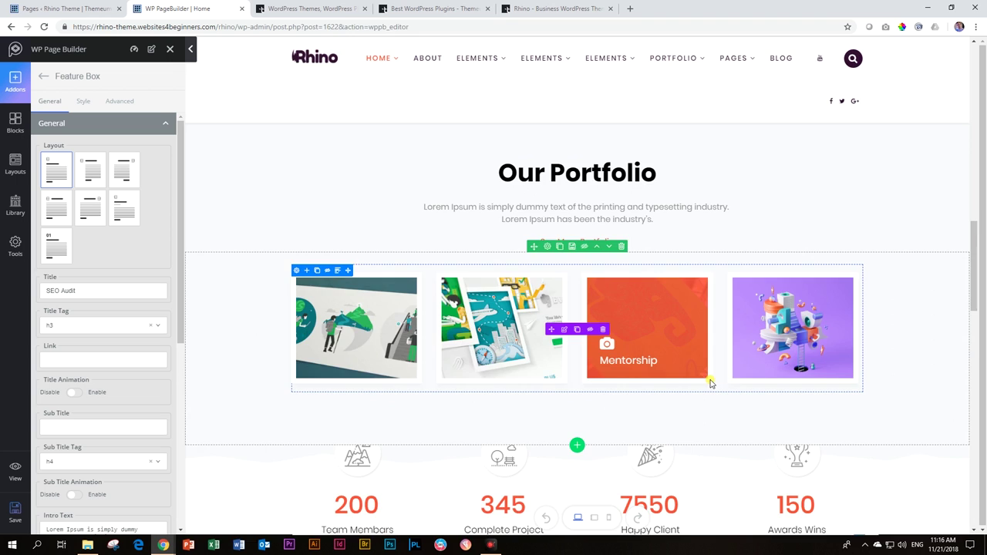
scroll(710, 379, "down", 3)
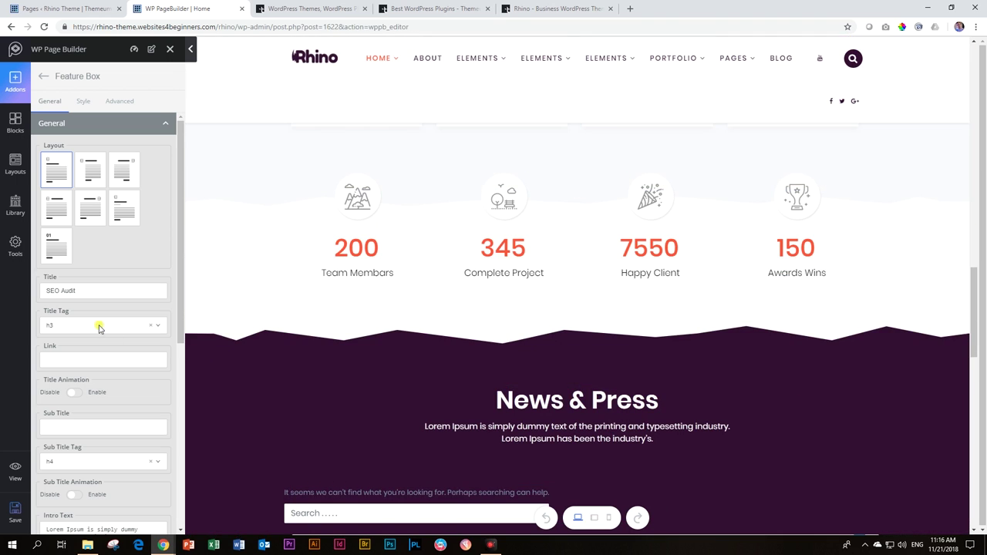
left_click(19, 82)
- Browse the default, Rhino, Pro addons and WordPress widgets, ending on the Blocks library
scroll(77, 120, "down", 1)
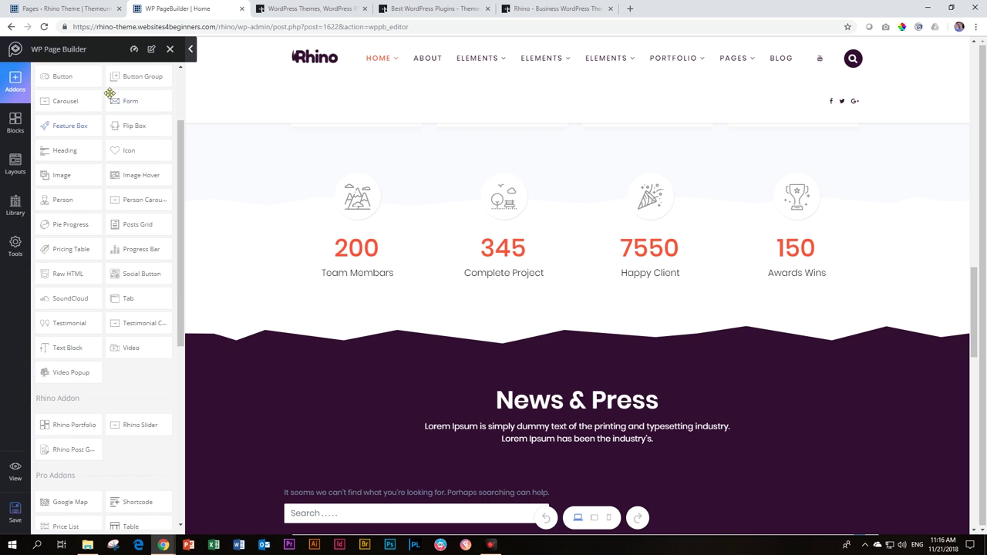
scroll(68, 119, "up", 1)
scroll(96, 138, "down", 1)
scroll(137, 230, "up", 1)
scroll(136, 230, "down", 2)
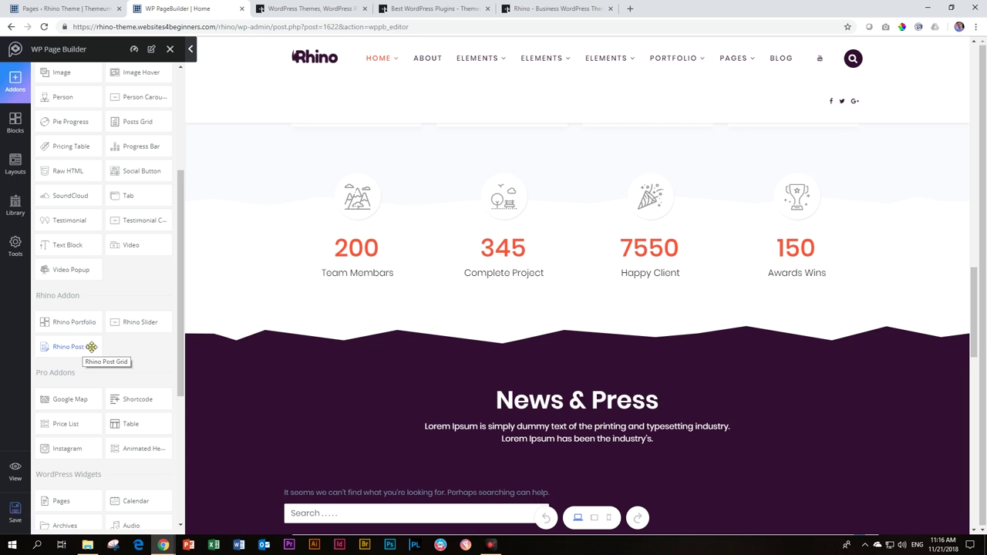
scroll(91, 346, "down", 2)
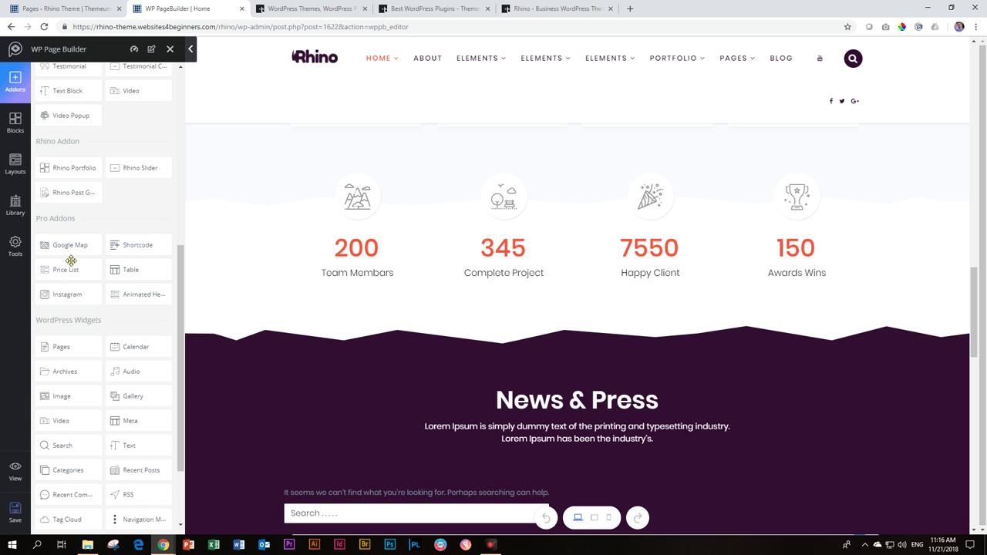
scroll(99, 264, "down", 2)
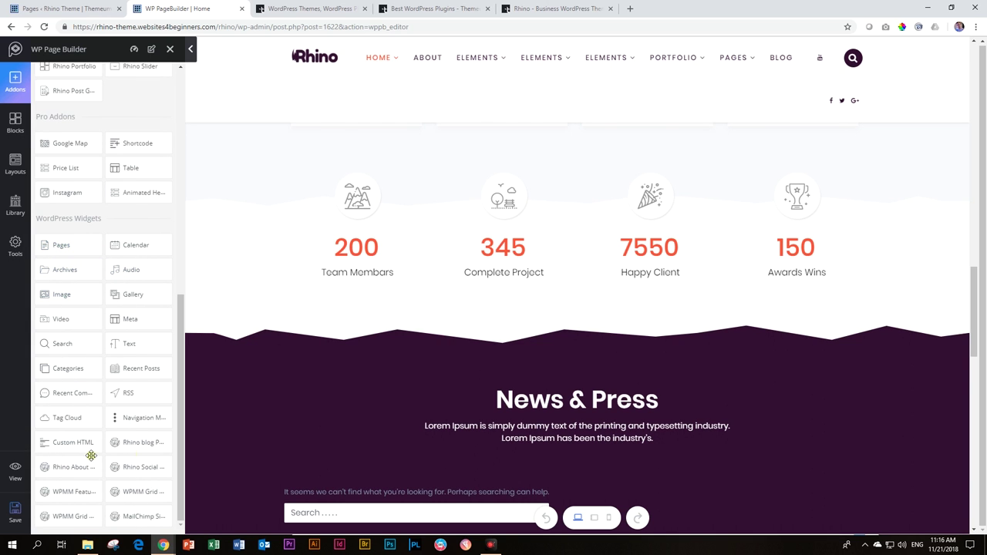
scroll(123, 276, "up", 8)
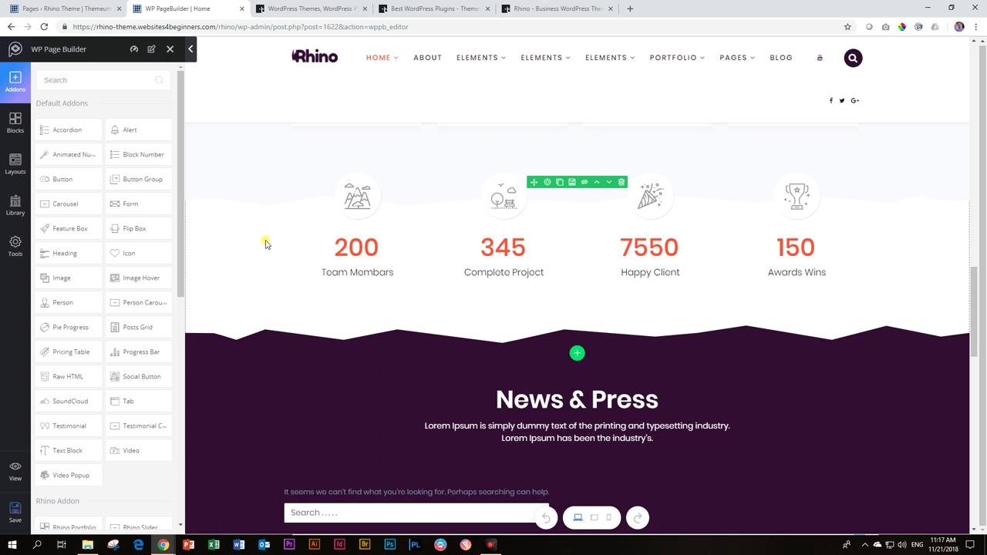
left_click(17, 122)
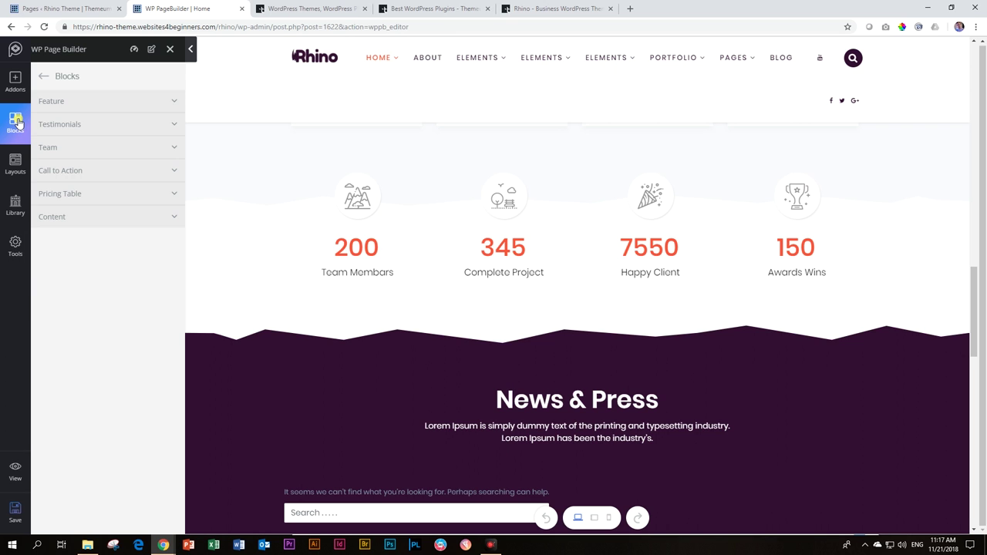
- Browse the Feature block designs, then return to the Blocks library
left_click(60, 102)
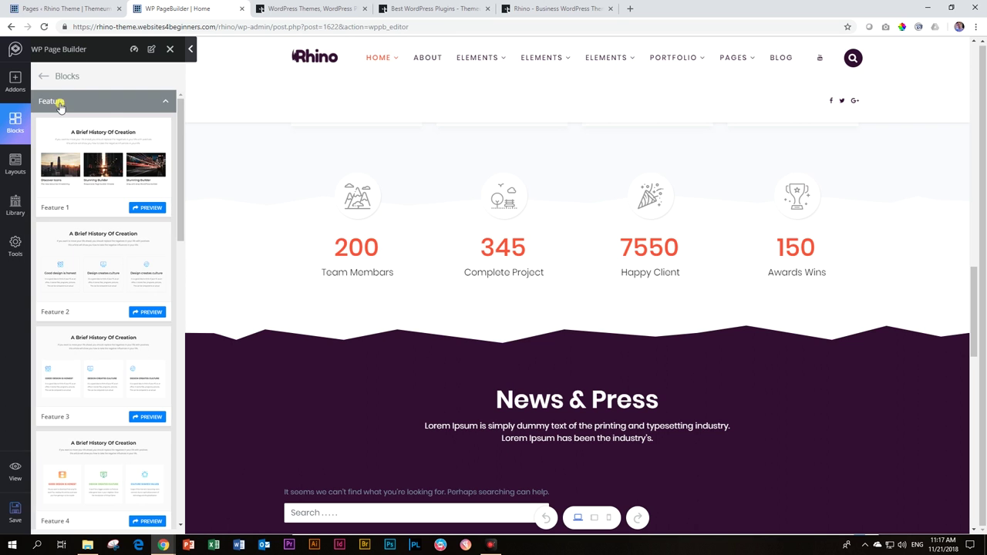
scroll(92, 188, "down", 3)
scroll(97, 185, "down", 4)
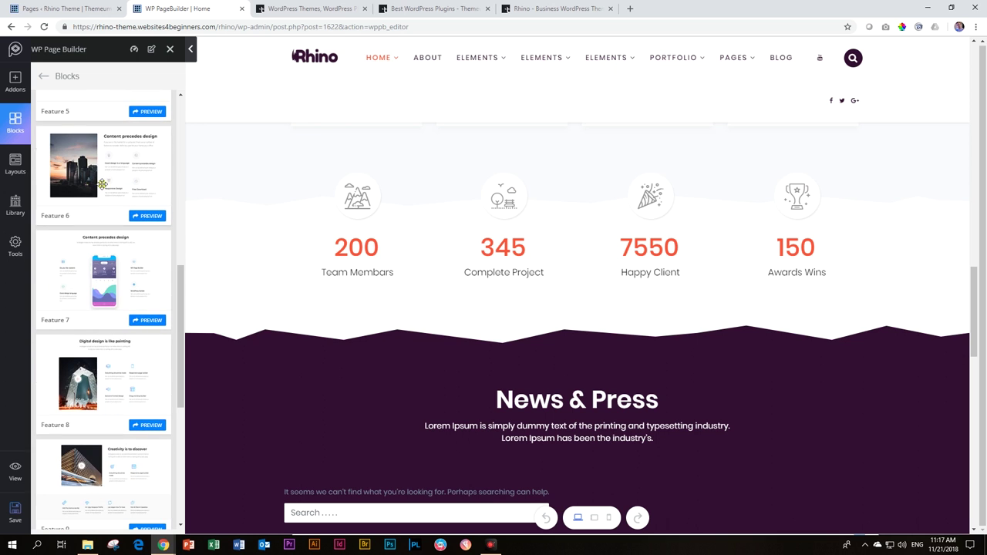
scroll(114, 196, "down", 1)
scroll(114, 196, "down", 5)
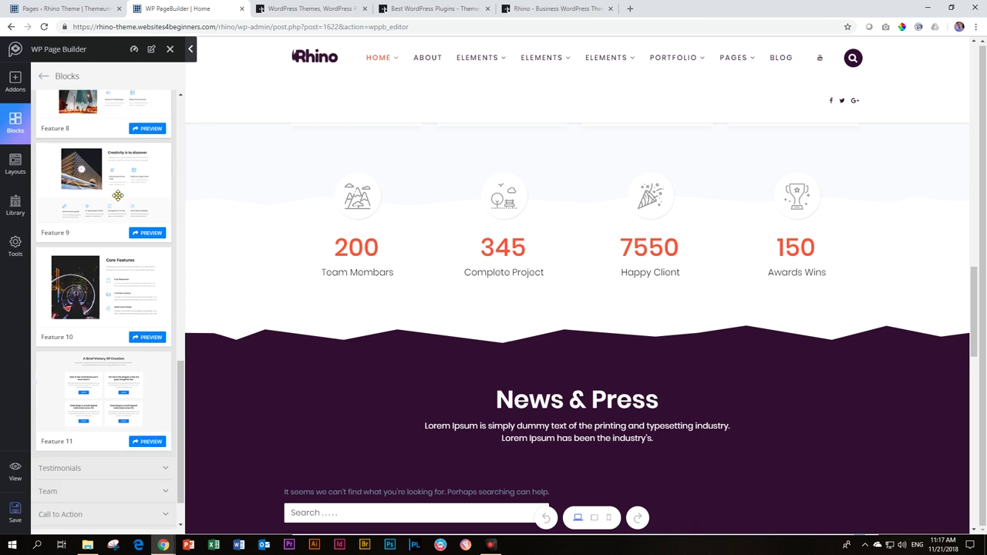
scroll(108, 177, "up", 5)
left_click(43, 76)
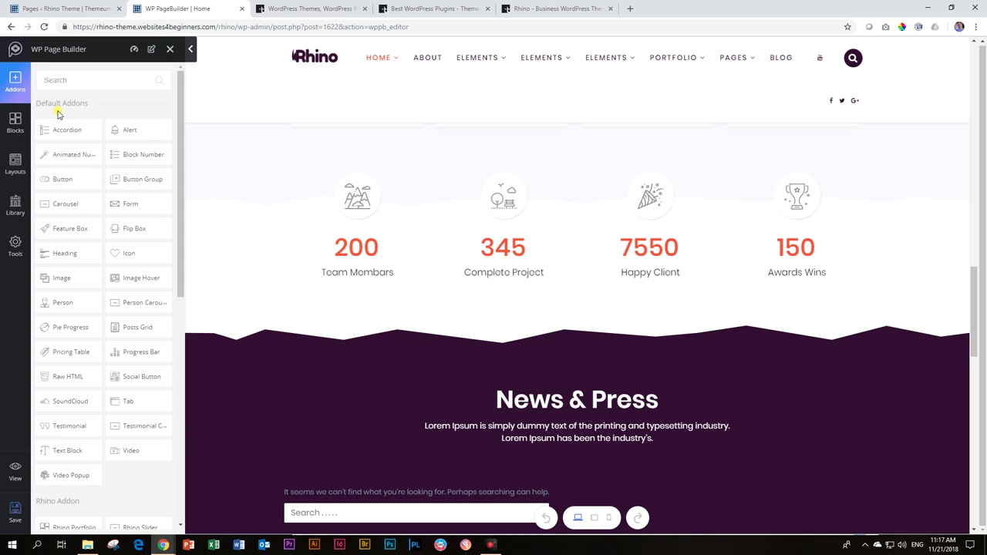
left_click(16, 124)
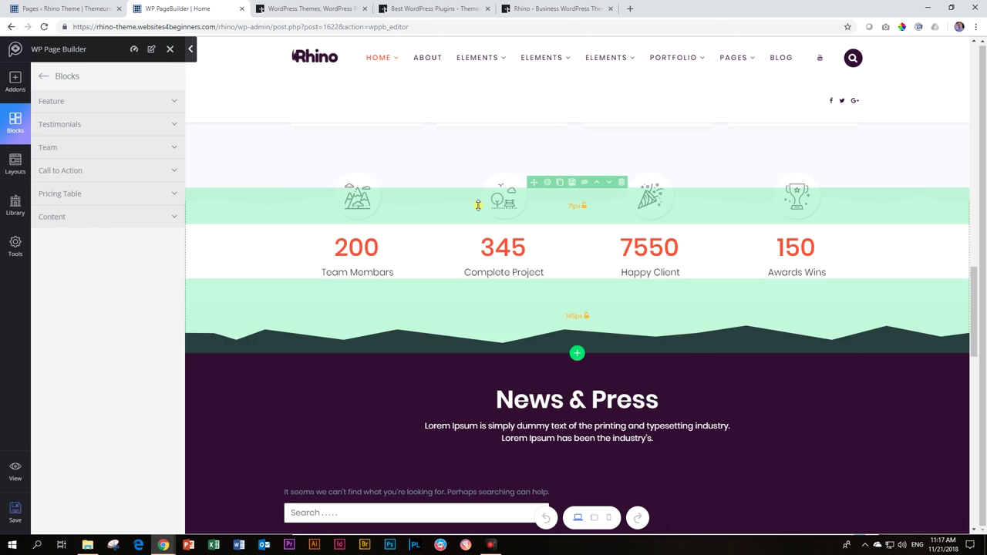
- Expand Testimonials and drag the Testimonial 6 slider block into the page above News & Press
left_click(82, 125)
scroll(106, 188, "down", 3)
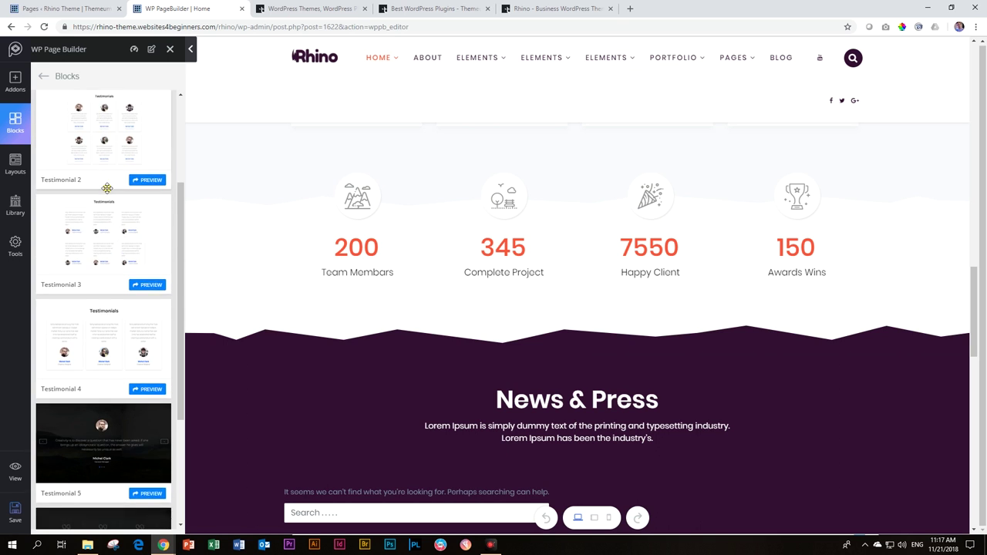
scroll(106, 188, "down", 2)
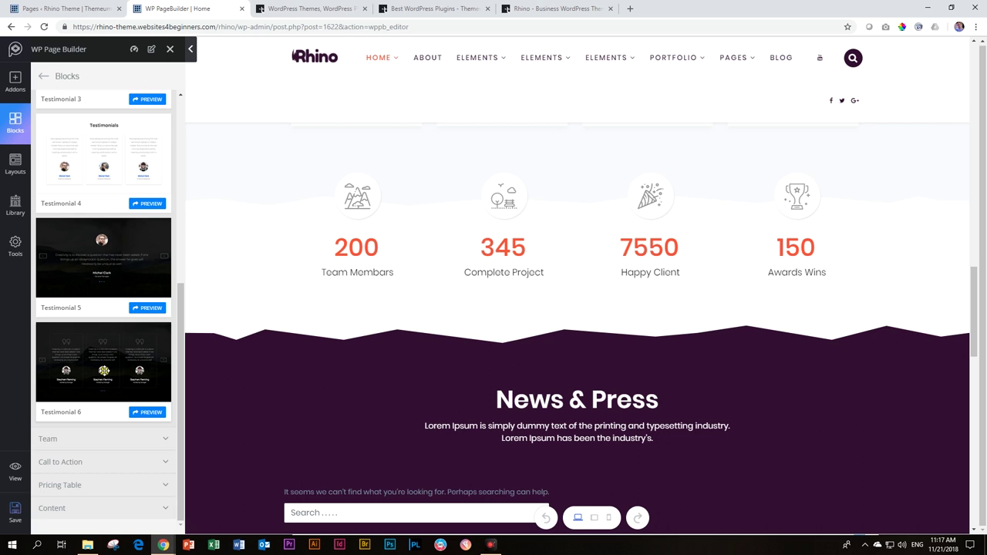
left_click_drag(103, 370, 577, 375)
scroll(641, 368, "down", 3)
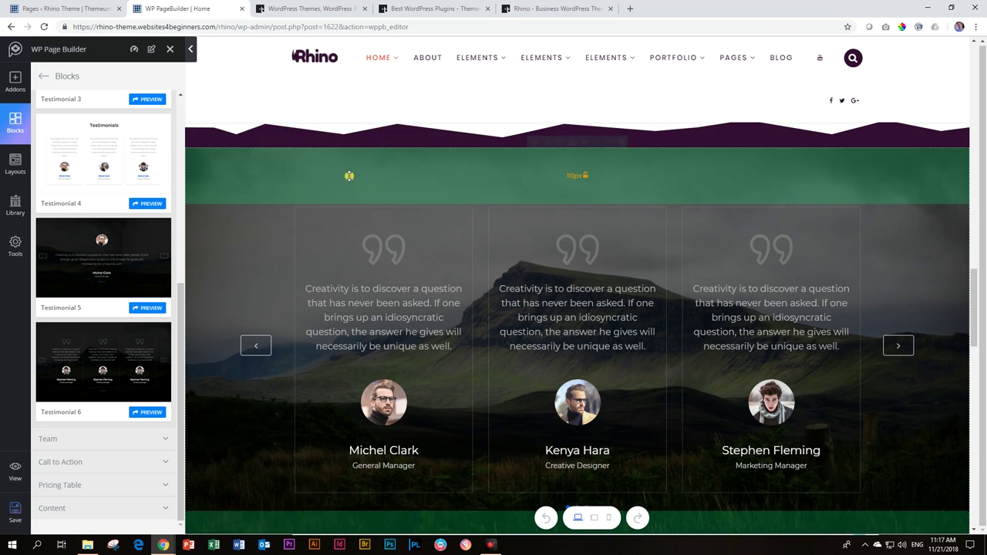
scroll(689, 326, "down", 2)
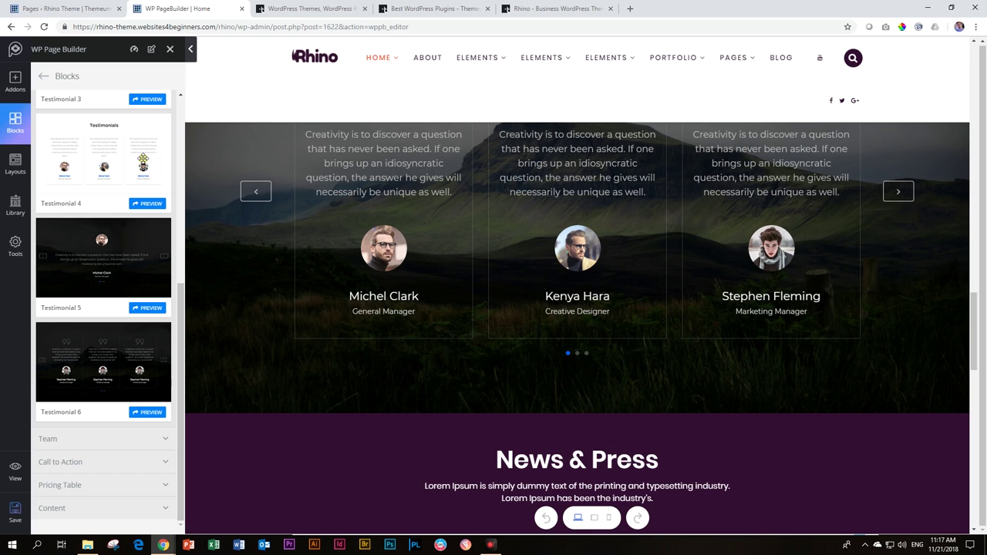
left_click(19, 165)
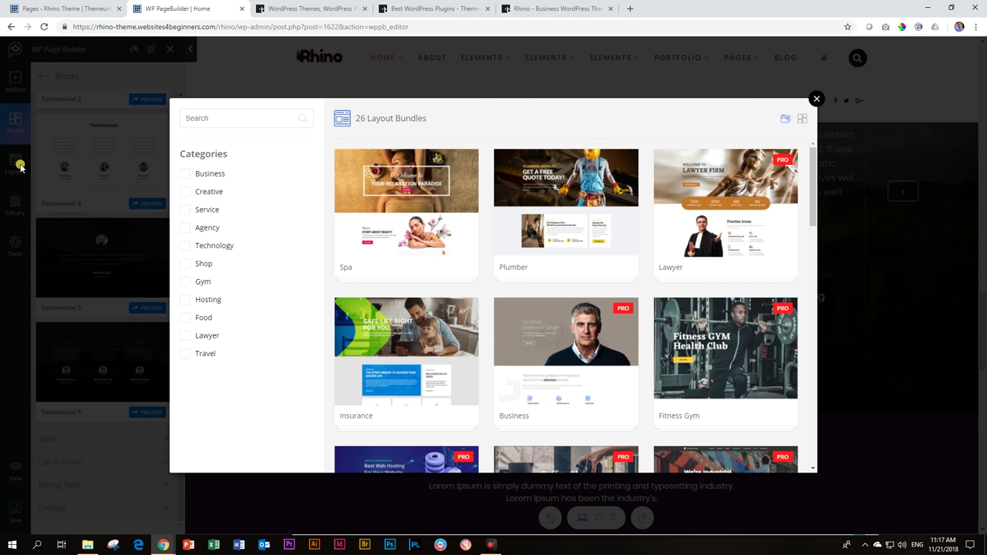
scroll(780, 247, "down", 5)
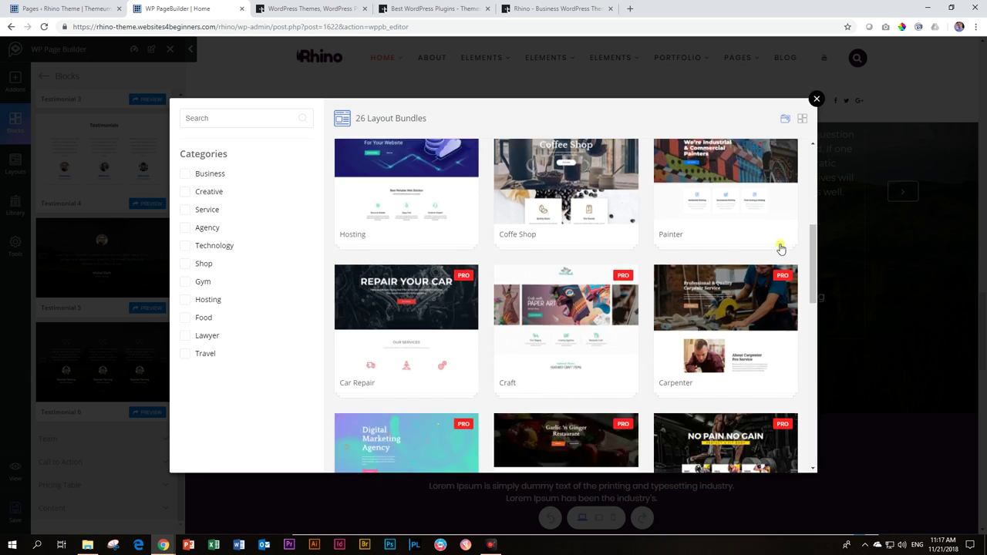
scroll(780, 248, "down", 10)
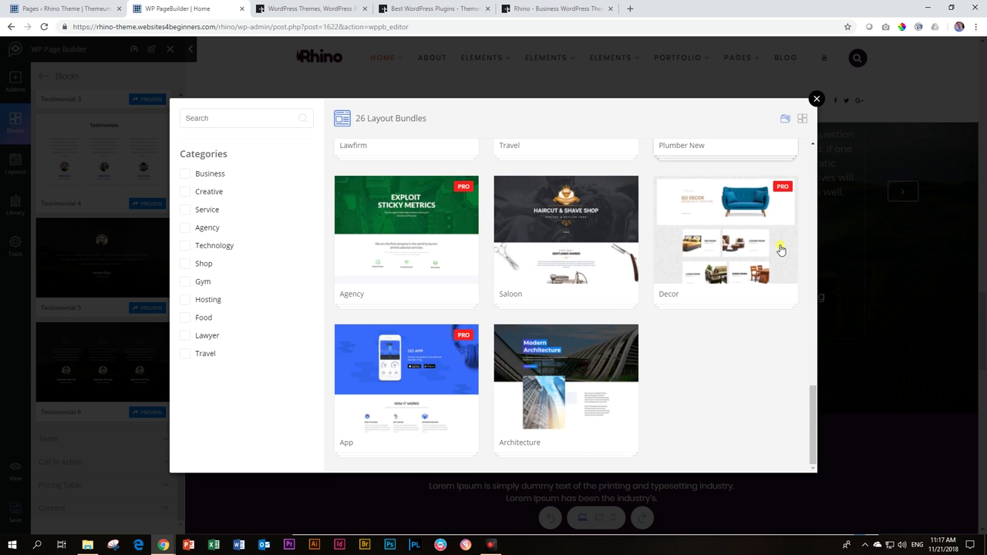
scroll(780, 248, "up", 12)
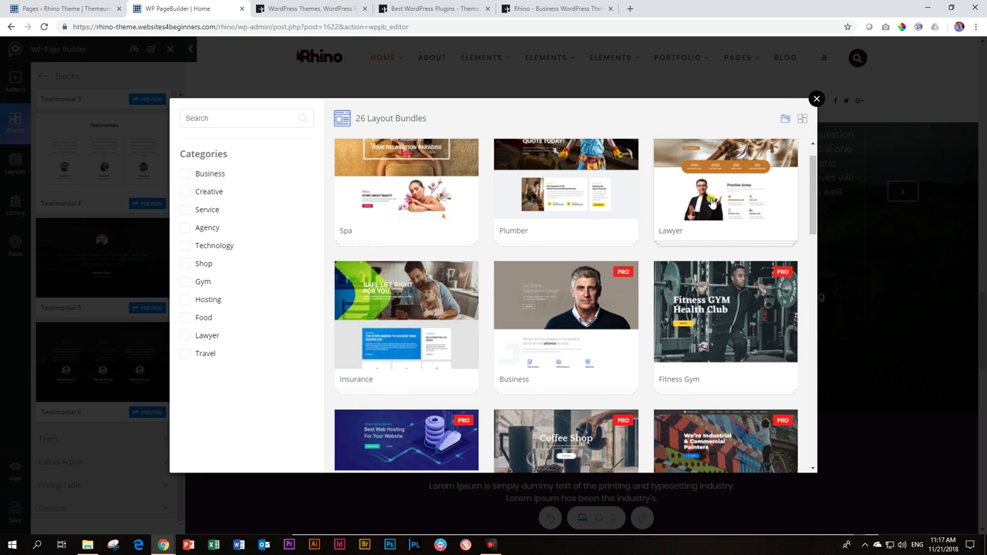
scroll(713, 202, "up", 1)
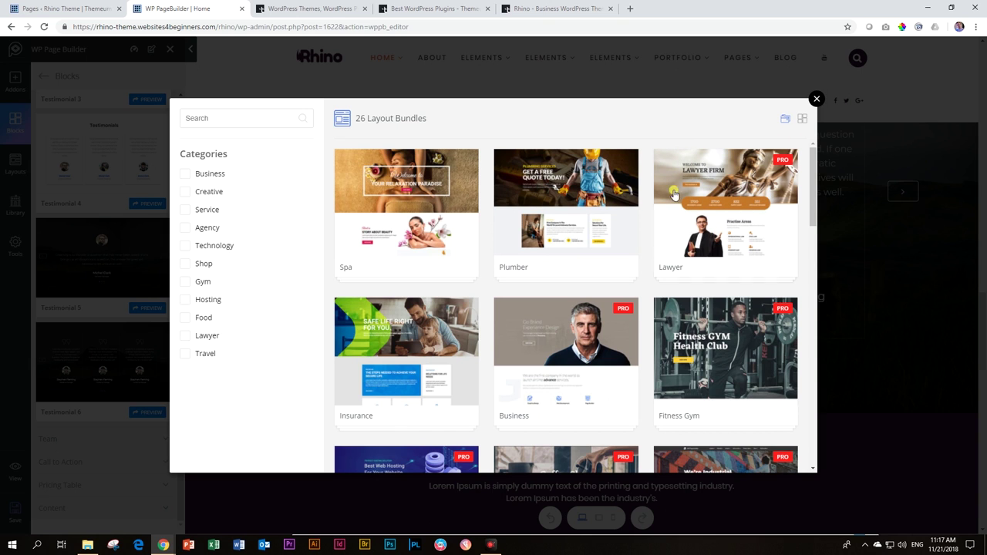
left_click(747, 207)
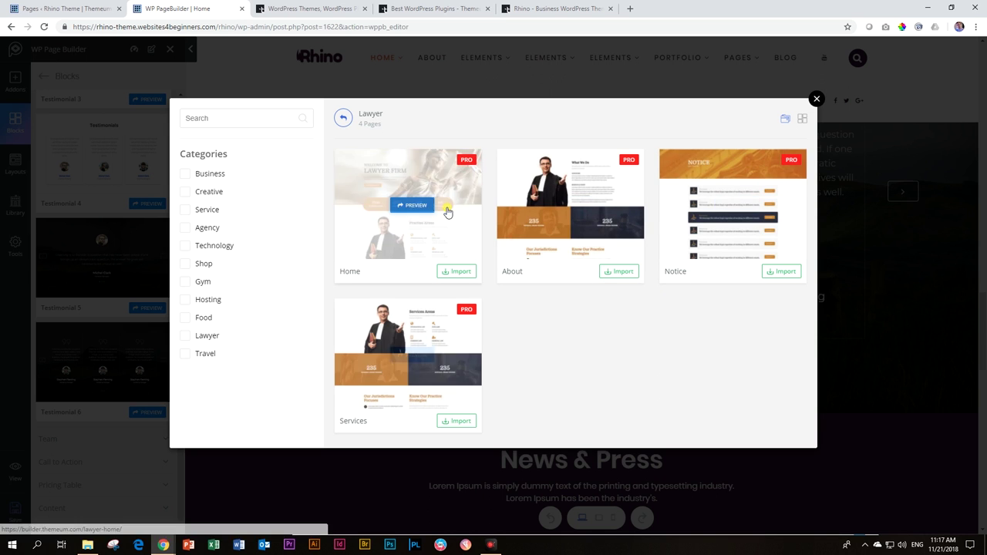
left_click(817, 99)
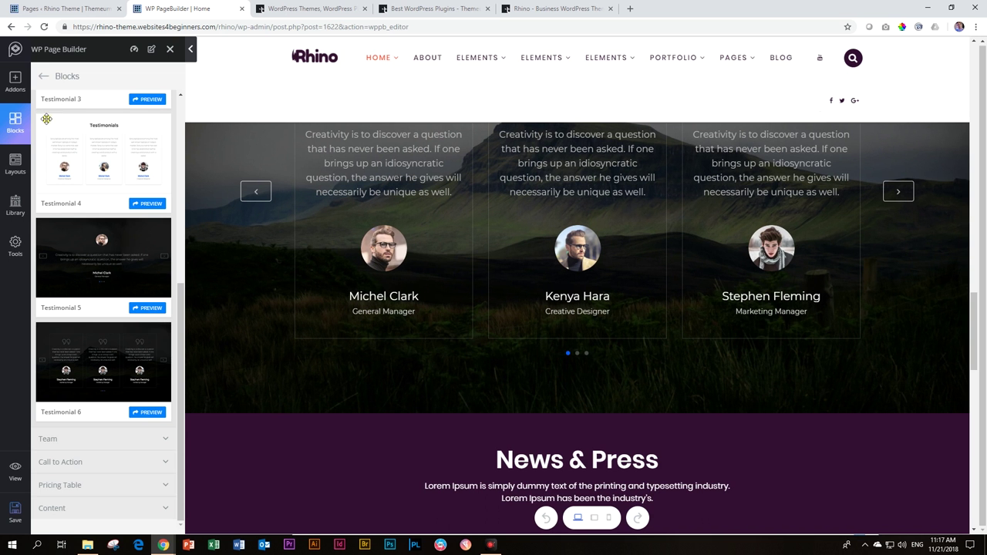
- Clear all Home page content with Tools › Clear Page Content and confirm it
scroll(487, 250, "up", 5)
scroll(488, 250, "up", 10)
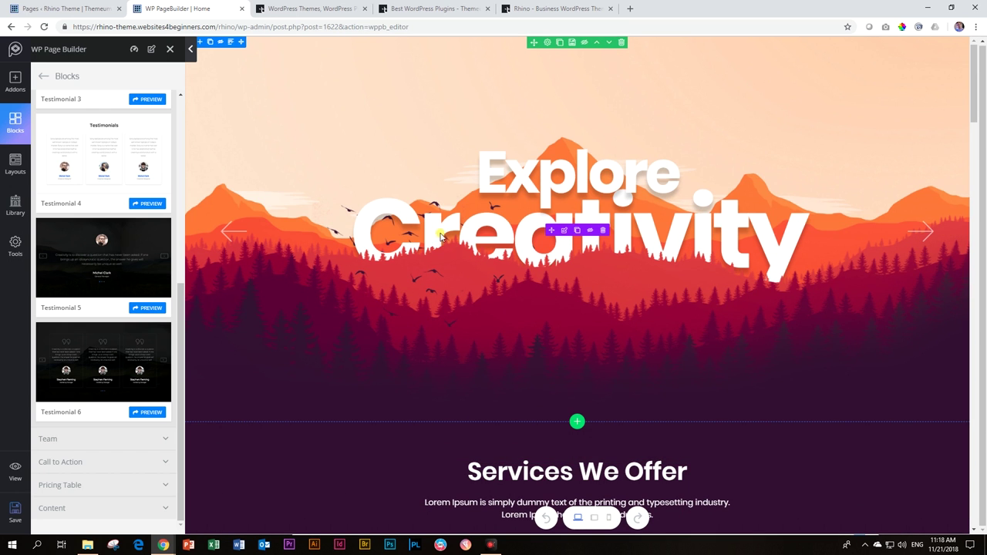
left_click(15, 243)
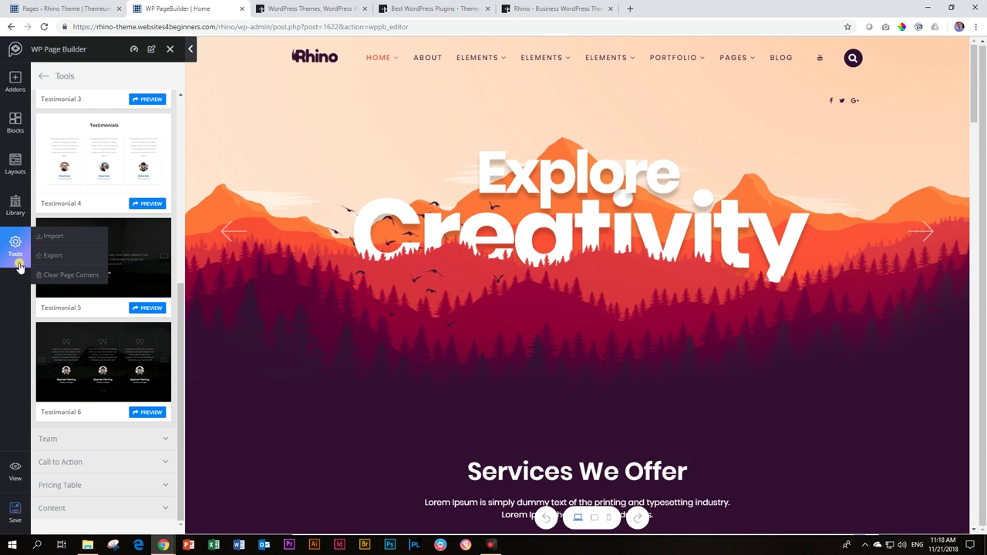
left_click(62, 279)
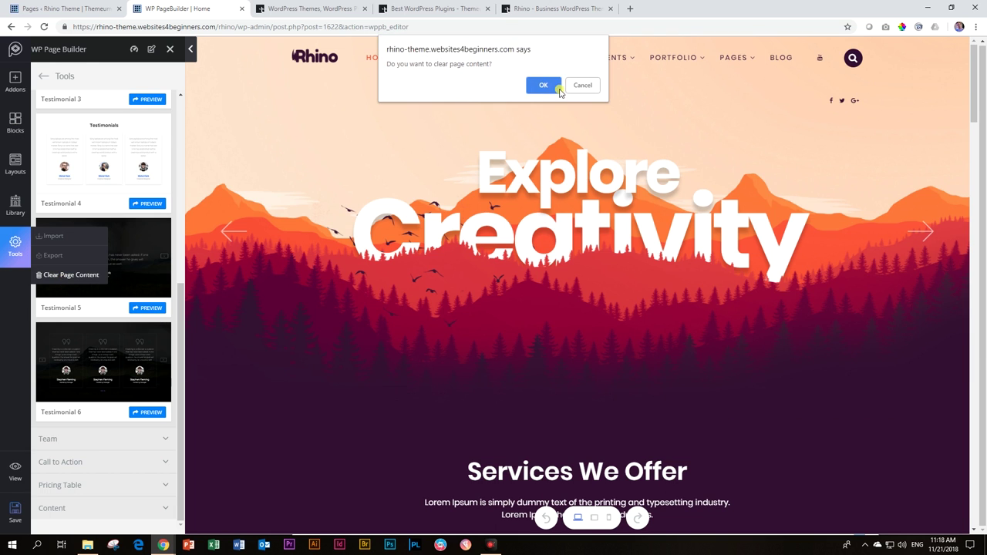
left_click(543, 82)
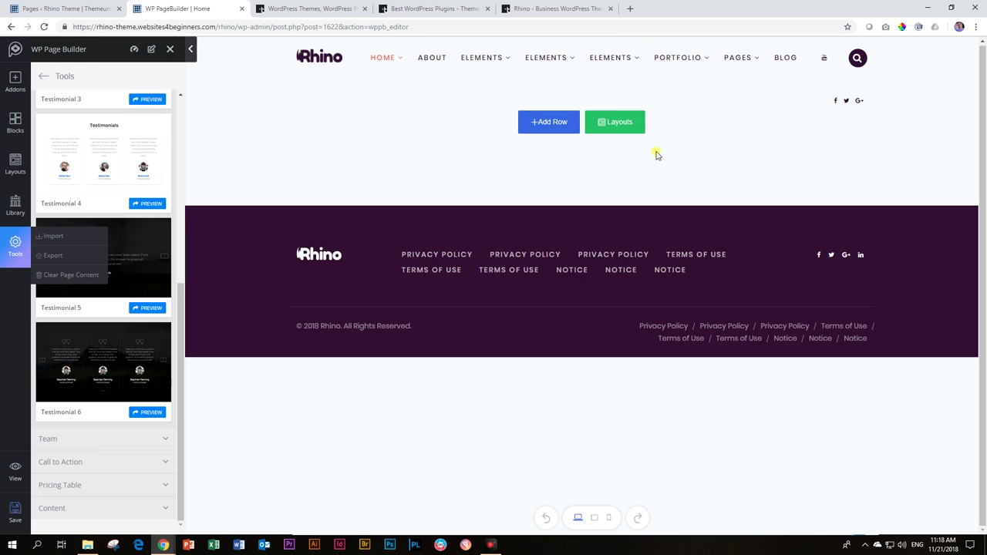
- Import the Fitness Gym bundle's Home page layout from the Layouts gallery
left_click(15, 170)
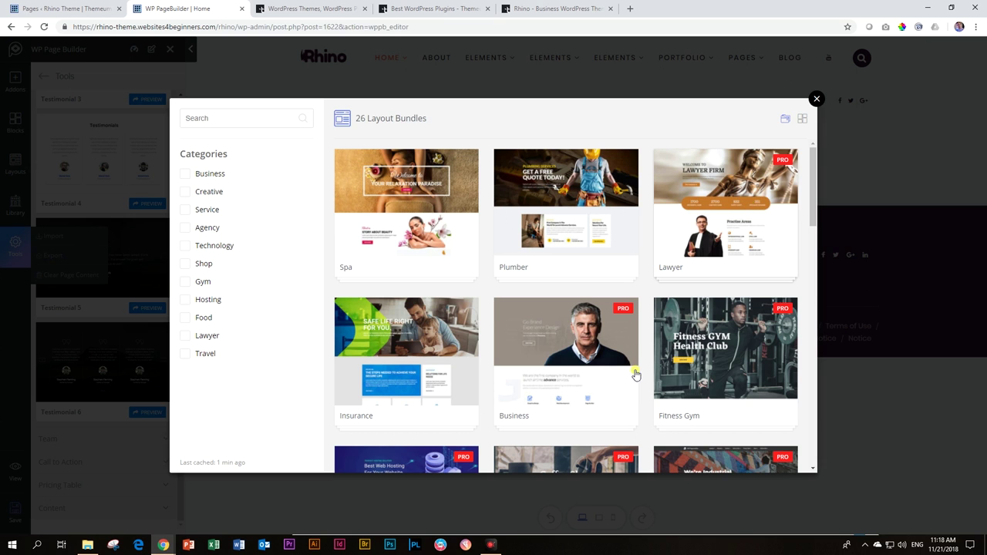
left_click(717, 353)
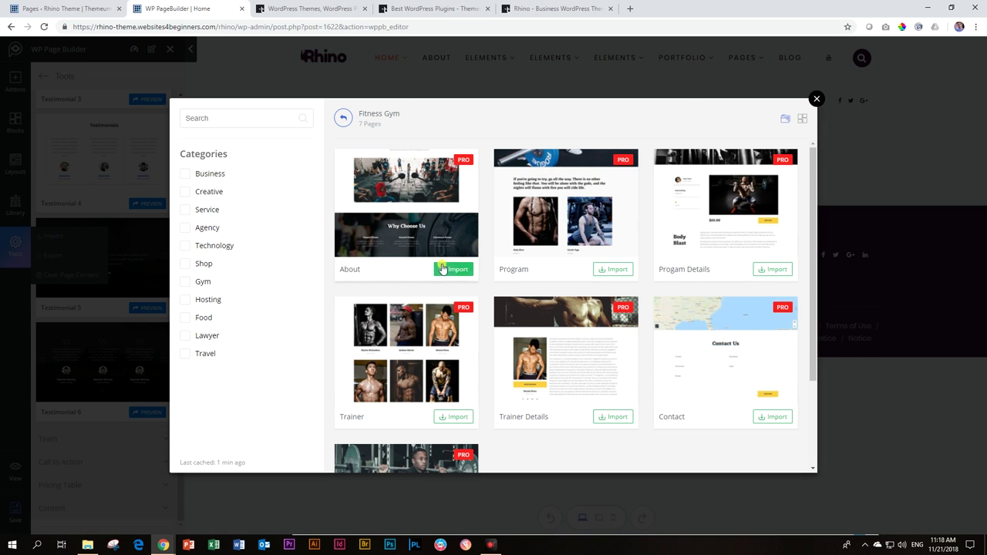
scroll(527, 265, "down", 3)
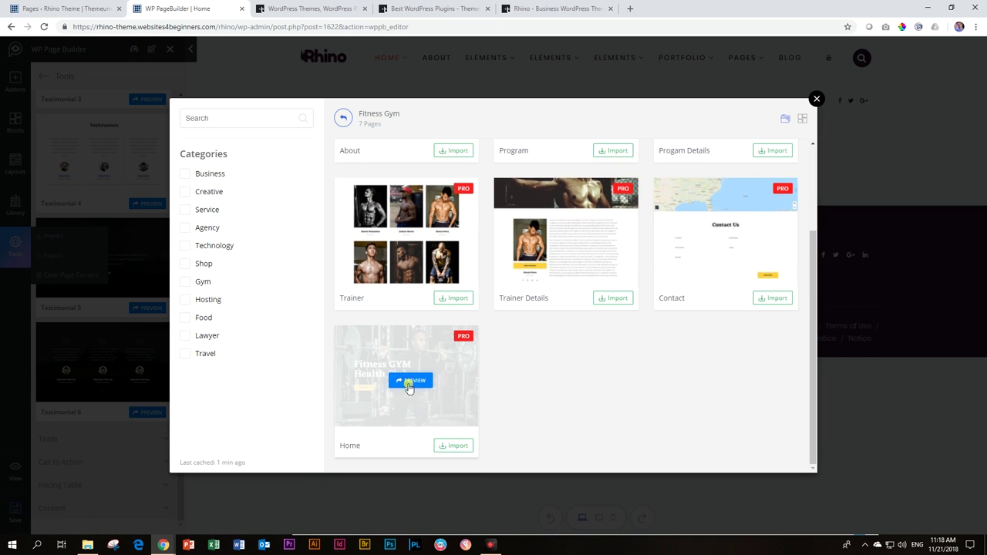
left_click(454, 446)
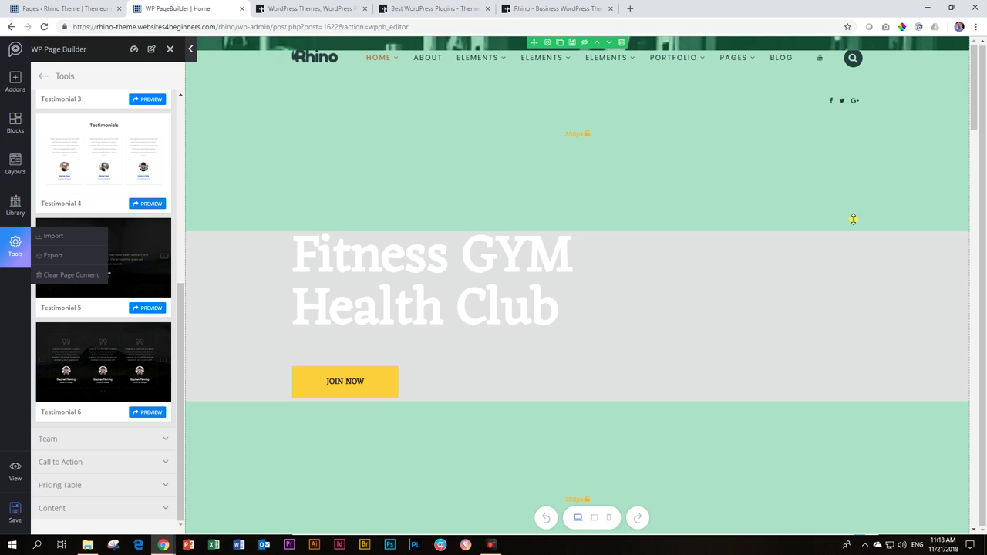
- Scroll the imported layout and open settings for the gym photo and 'Accelerate Your Mind & Body' heading
scroll(887, 216, "down", 10)
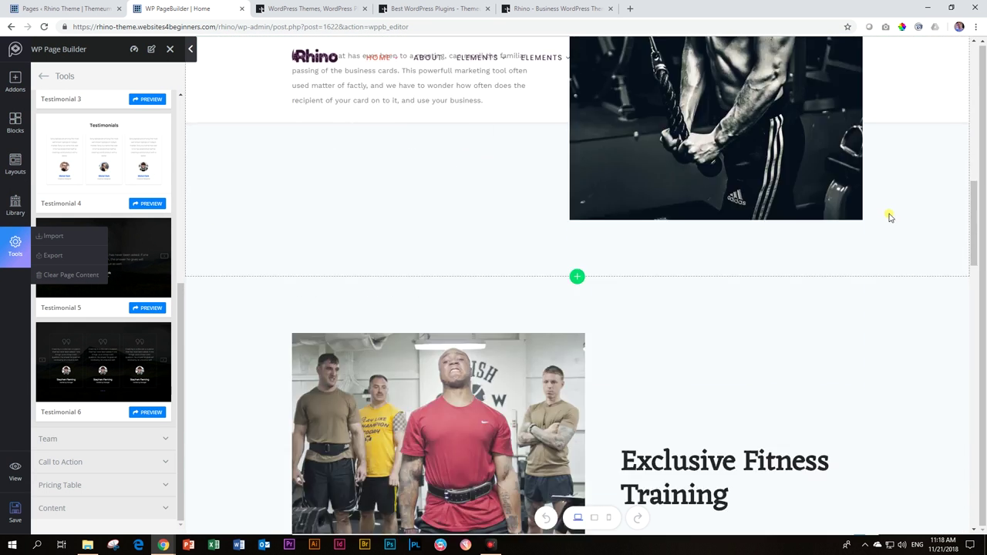
scroll(889, 217, "down", 15)
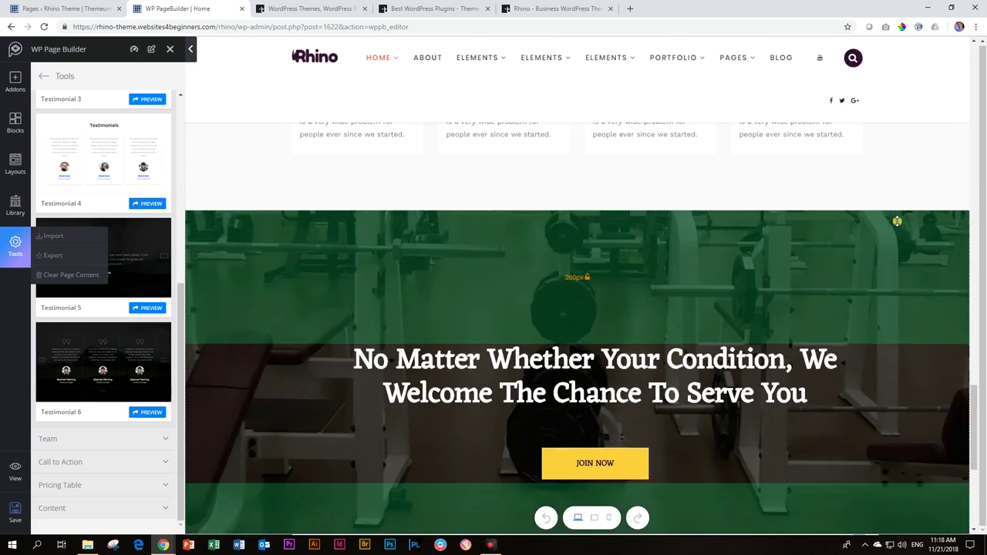
scroll(897, 222, "down", 5)
scroll(897, 224, "up", 12)
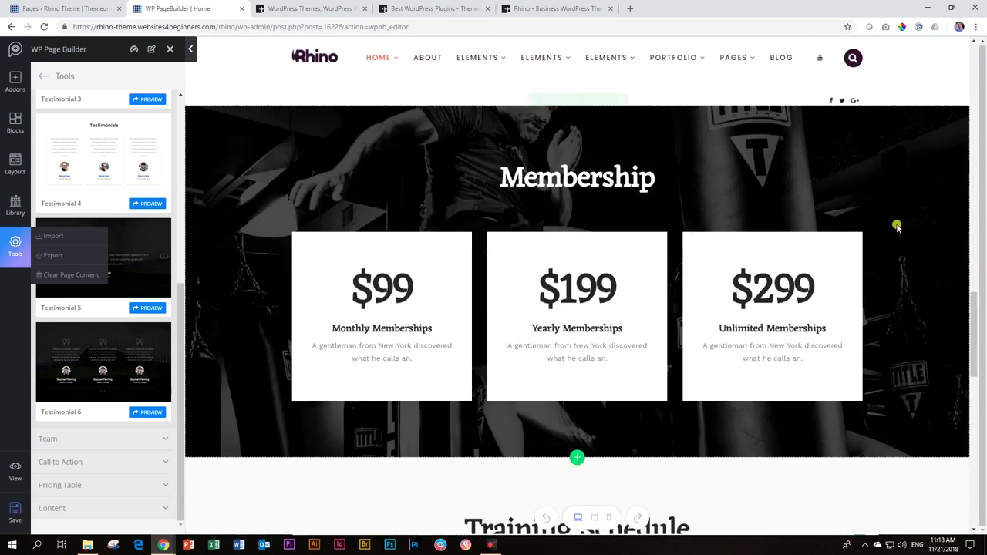
scroll(897, 224, "up", 10)
scroll(898, 222, "down", 3)
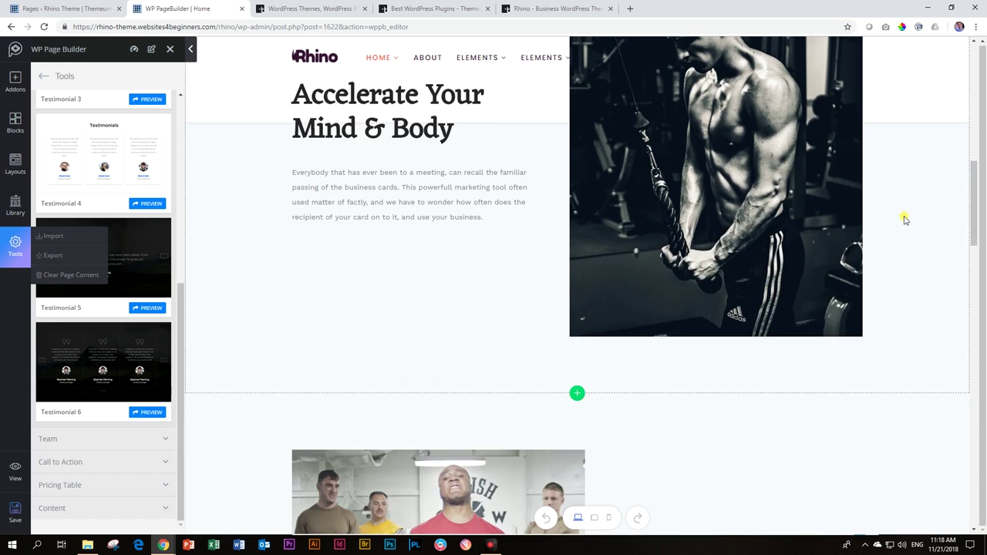
scroll(905, 221, "up", 3)
left_click(656, 218)
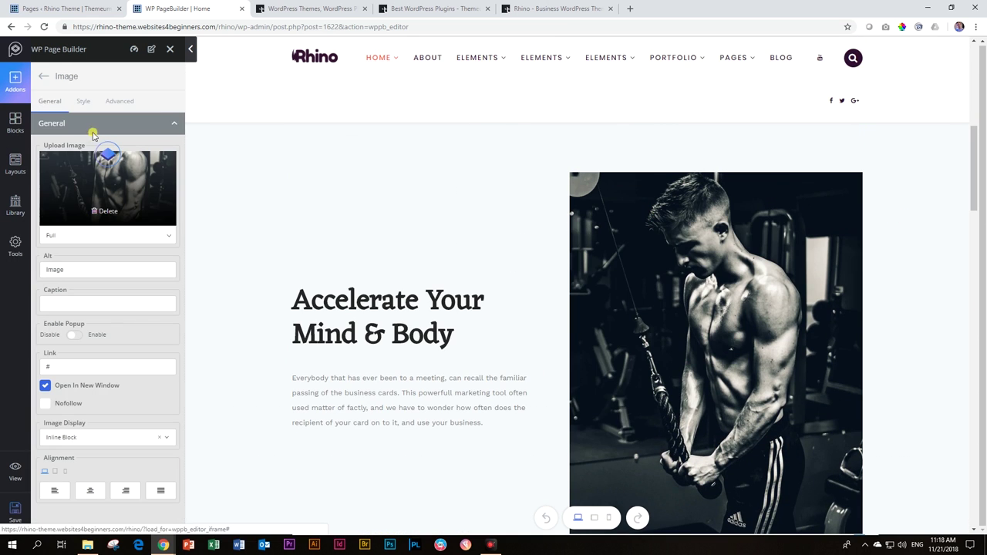
left_click(354, 318)
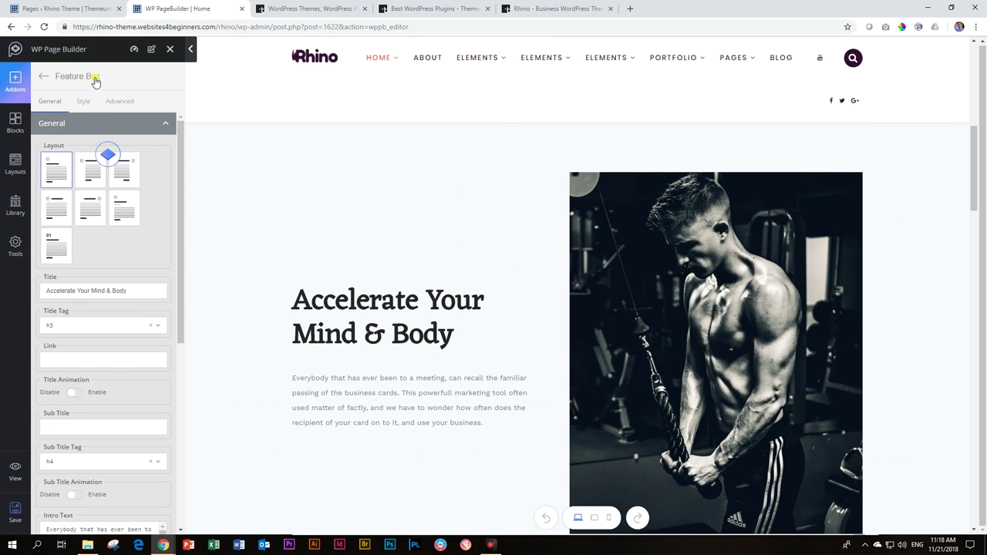
- Open the settings of the $99 membership card and the gym banner heading
scroll(392, 322, "down", 8)
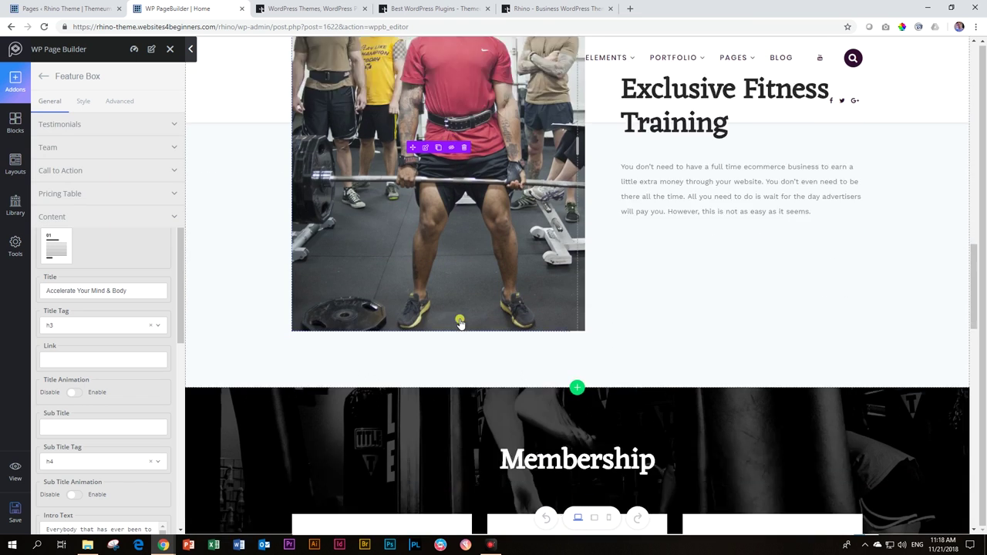
scroll(460, 323, "down", 3)
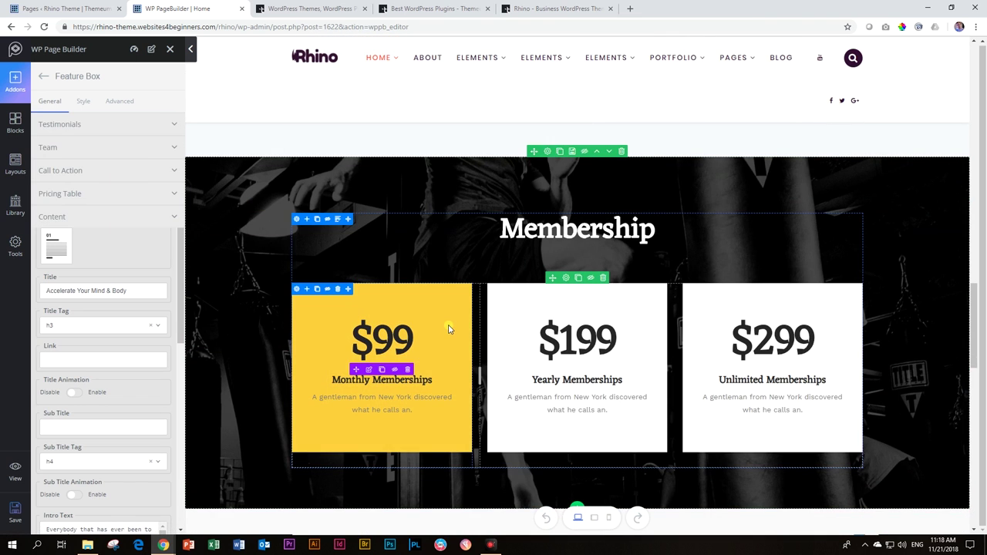
left_click(449, 329)
scroll(458, 326, "down", 8)
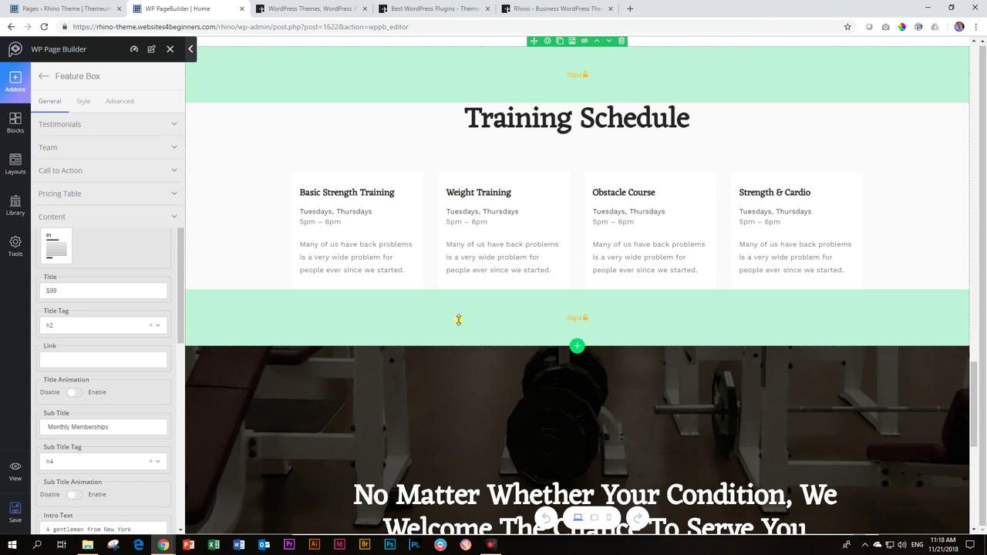
scroll(459, 320, "down", 10)
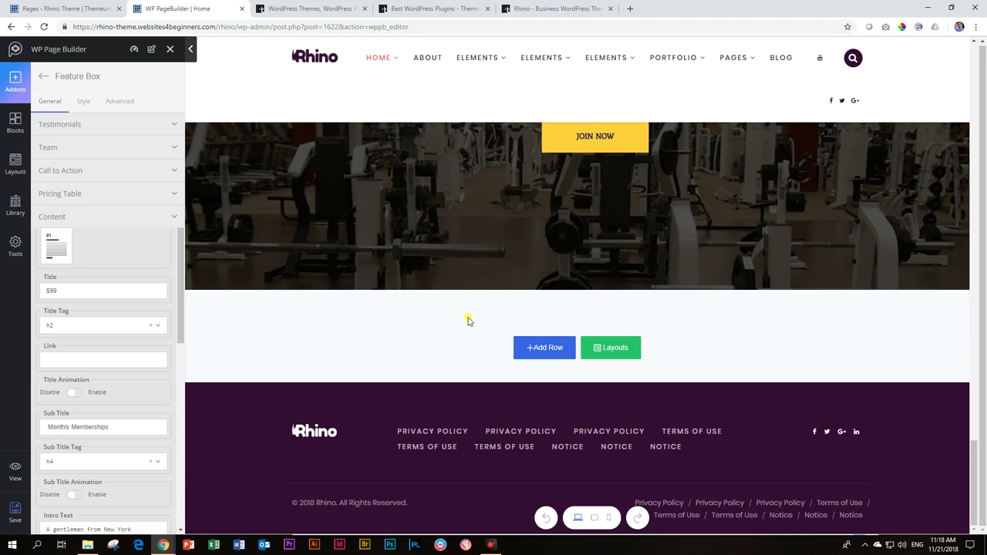
scroll(474, 322, "up", 3)
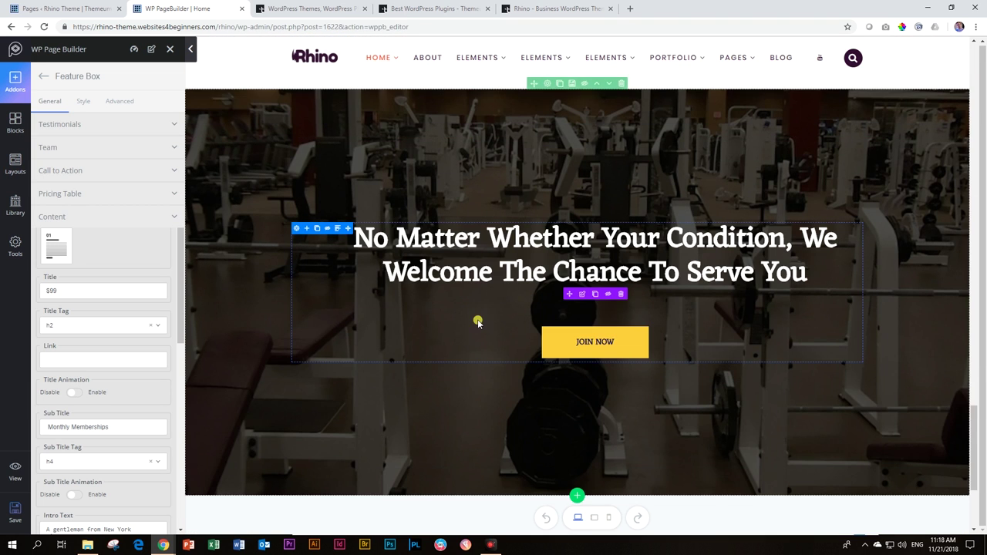
left_click(502, 267)
scroll(502, 267, "up", 10)
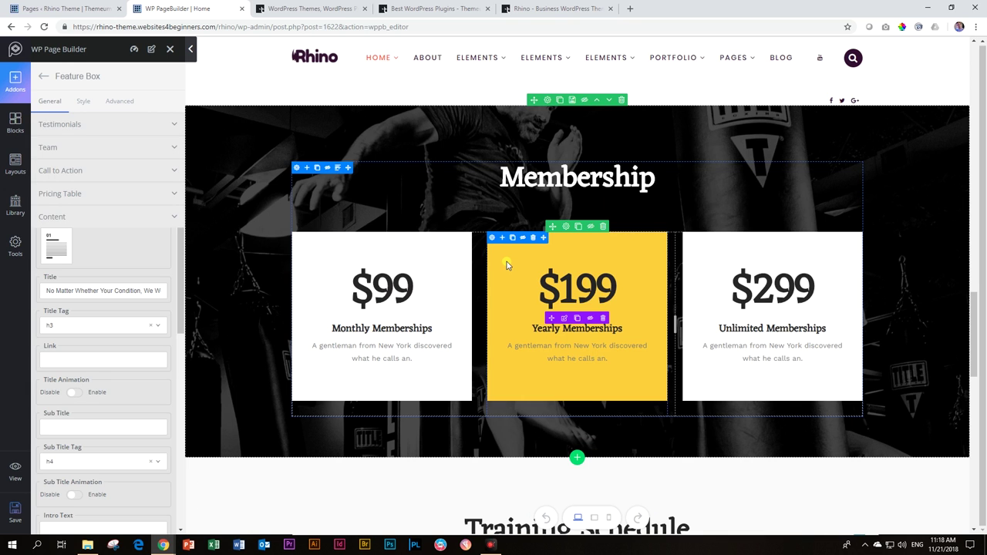
left_click(542, 6)
- Scroll the Rhino page to its version 1.0.2 details and highlight the 8 November 2018 release date
scroll(503, 102, "up", 15)
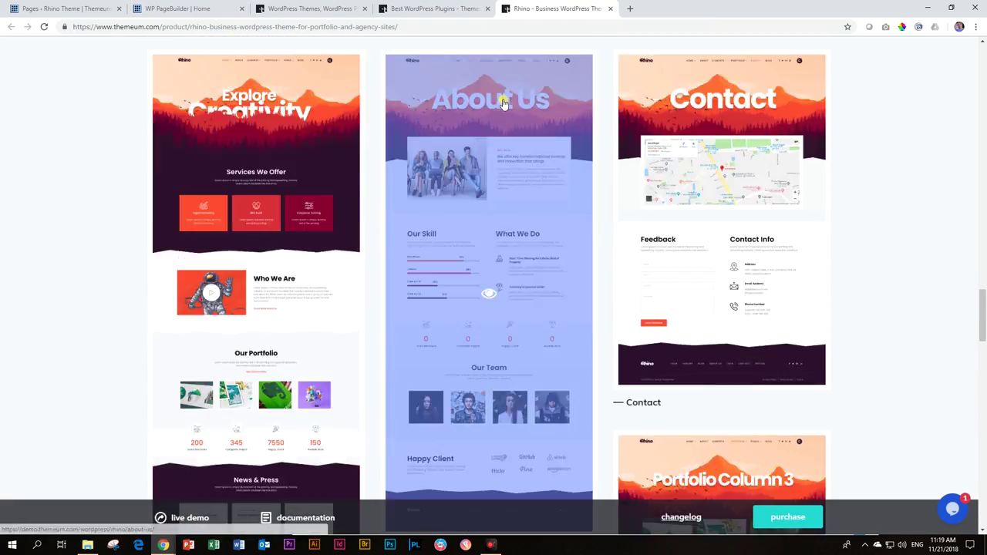
scroll(503, 103, "up", 15)
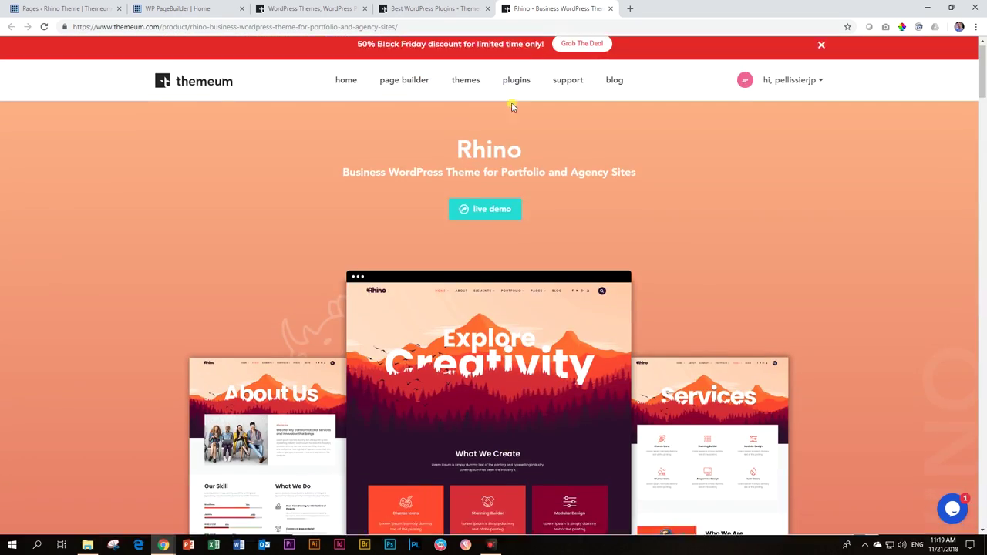
scroll(511, 106, "down", 6)
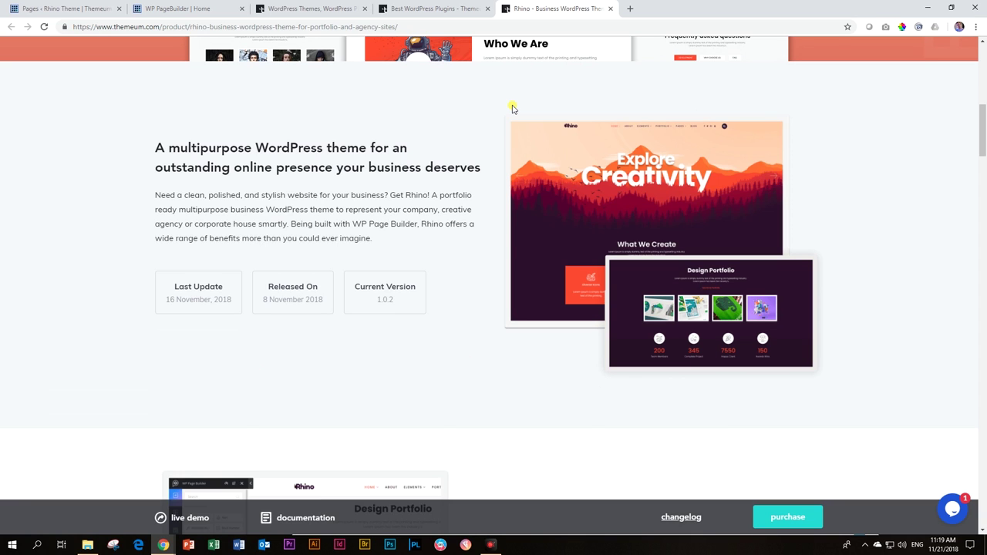
double_click(268, 301)
left_click(184, 301)
scroll(246, 304, "down", 1)
scroll(248, 304, "up", 1)
scroll(251, 304, "down", 3)
left_click_drag(542, 306, 695, 305)
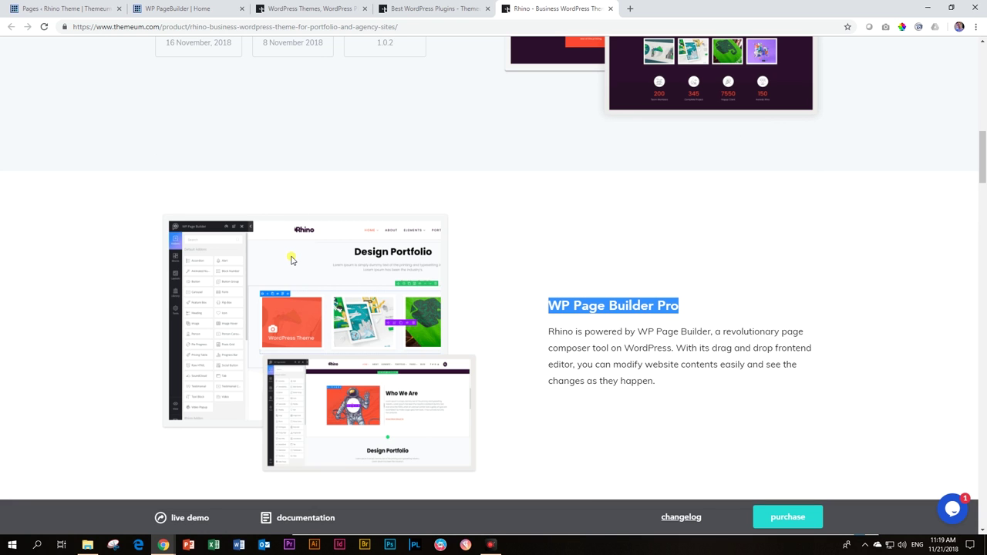
- Scroll Rhino's feature sections and select the WP Page Builder Pro heading text
scroll(292, 260, "down", 5)
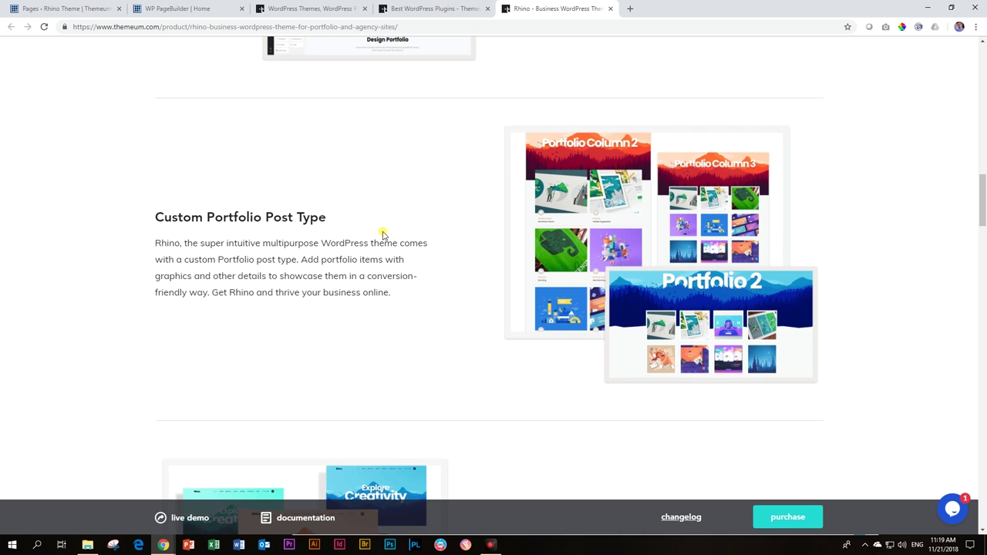
scroll(378, 233, "down", 5)
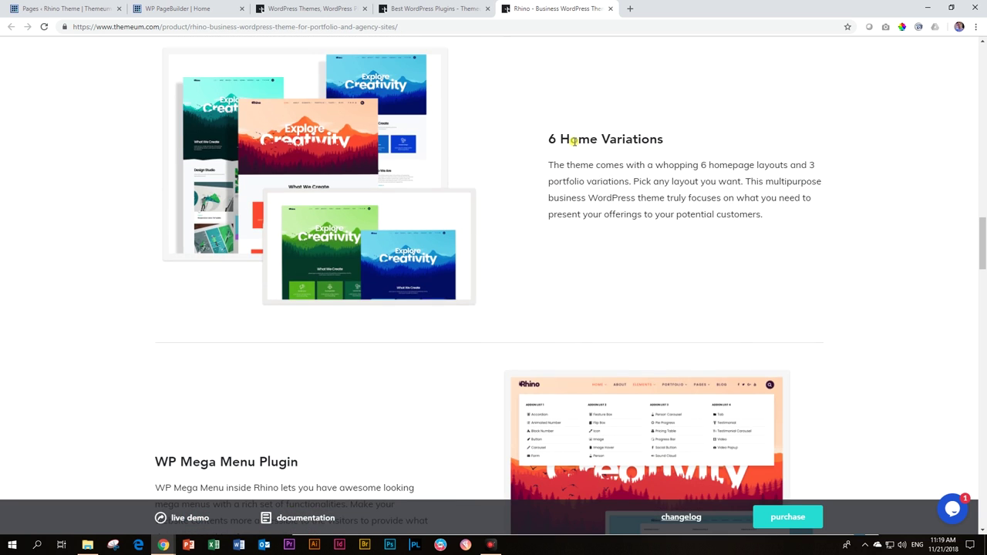
scroll(566, 169, "down", 2)
scroll(704, 169, "up", 3)
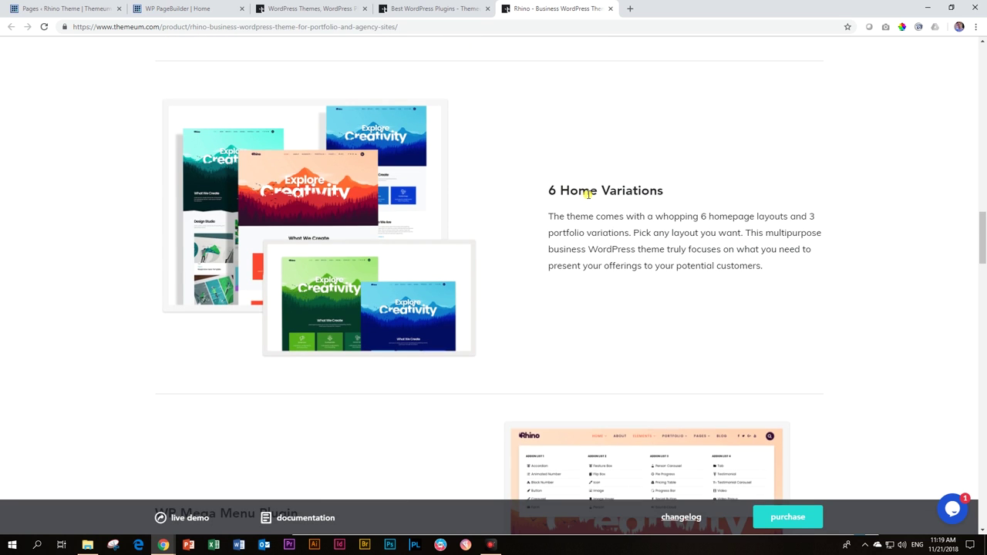
scroll(593, 215, "up", 8)
triple_click(609, 204)
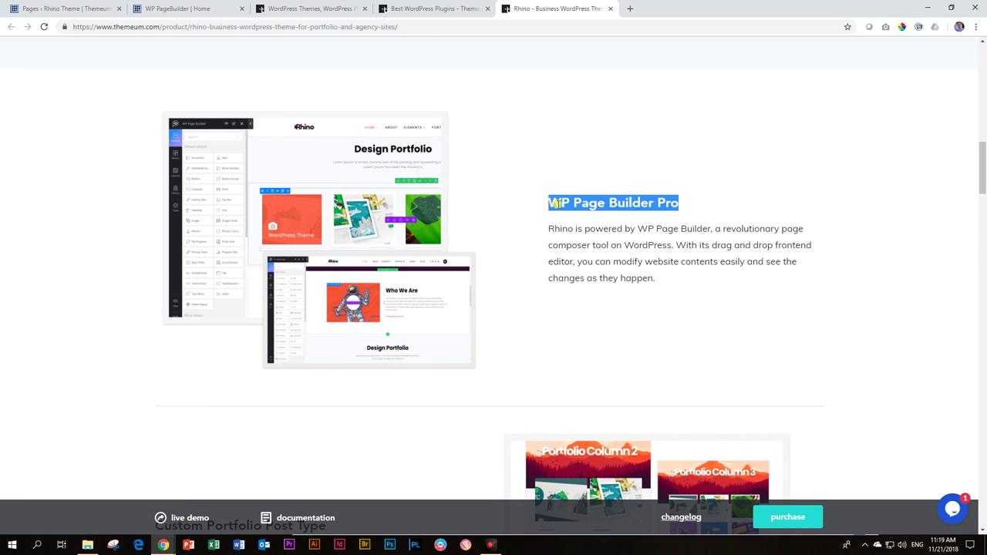
- Scroll past the Team, Service and Blog layout previews to the $45 and $188 pricing
scroll(335, 196, "down", 11)
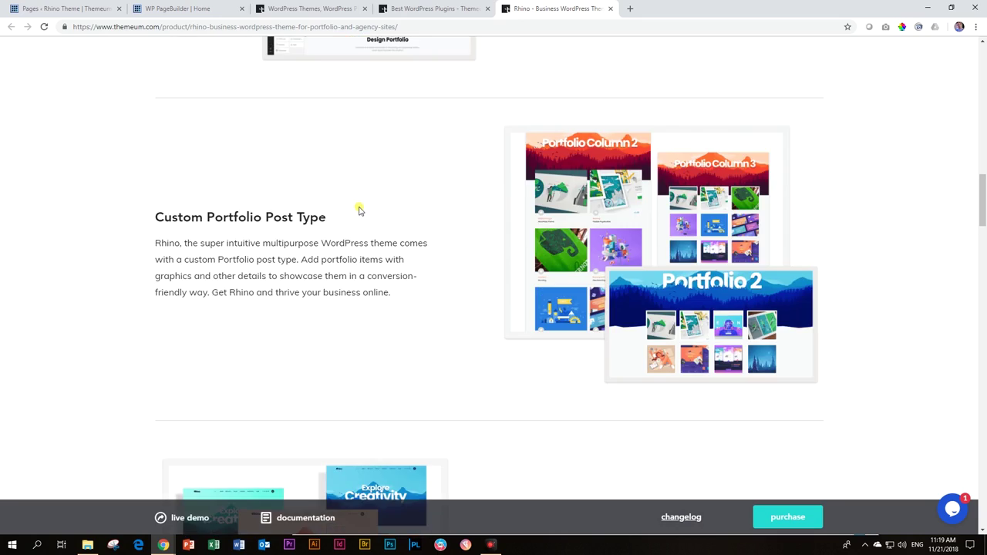
scroll(358, 213, "down", 2)
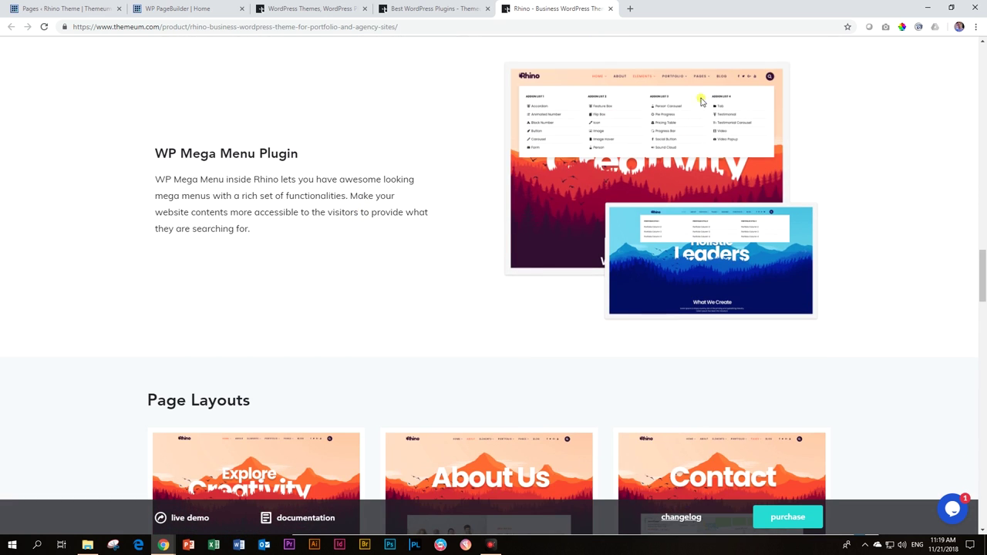
scroll(372, 165, "down", 3)
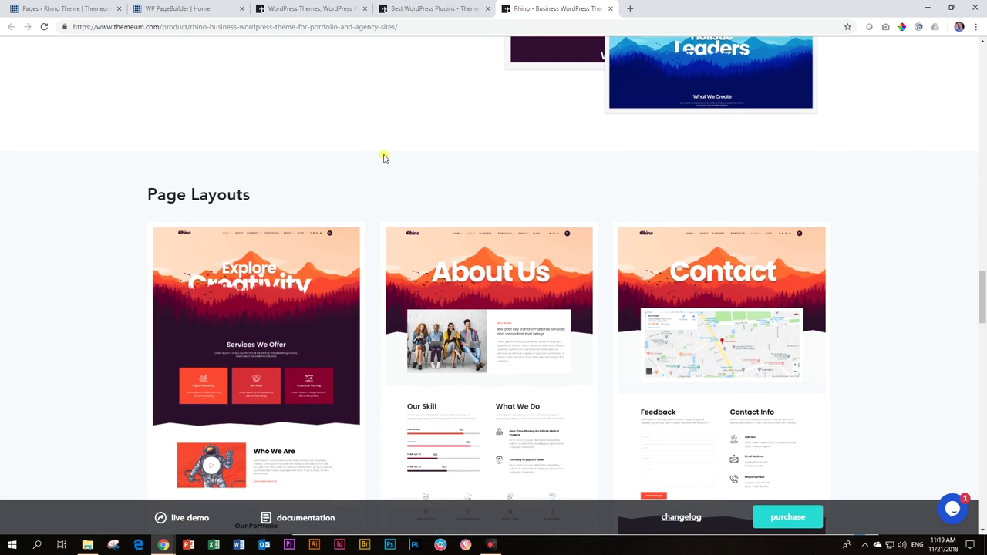
scroll(386, 157, "down", 5)
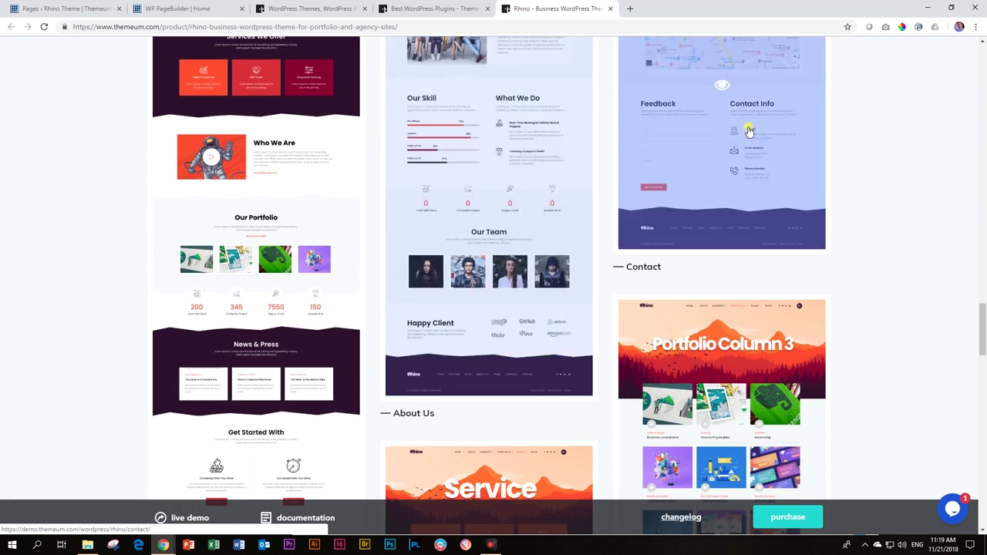
scroll(733, 133, "down", 10)
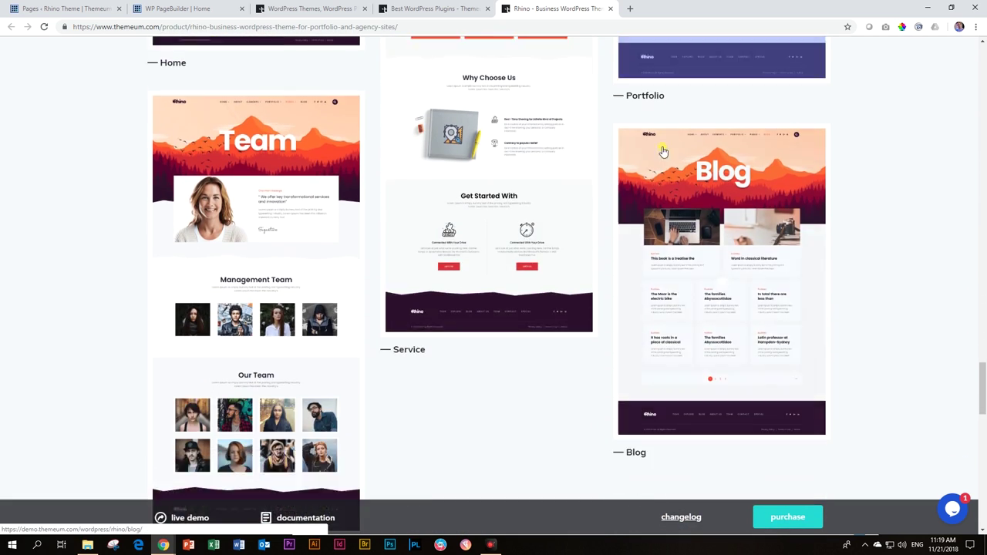
scroll(618, 150, "down", 6)
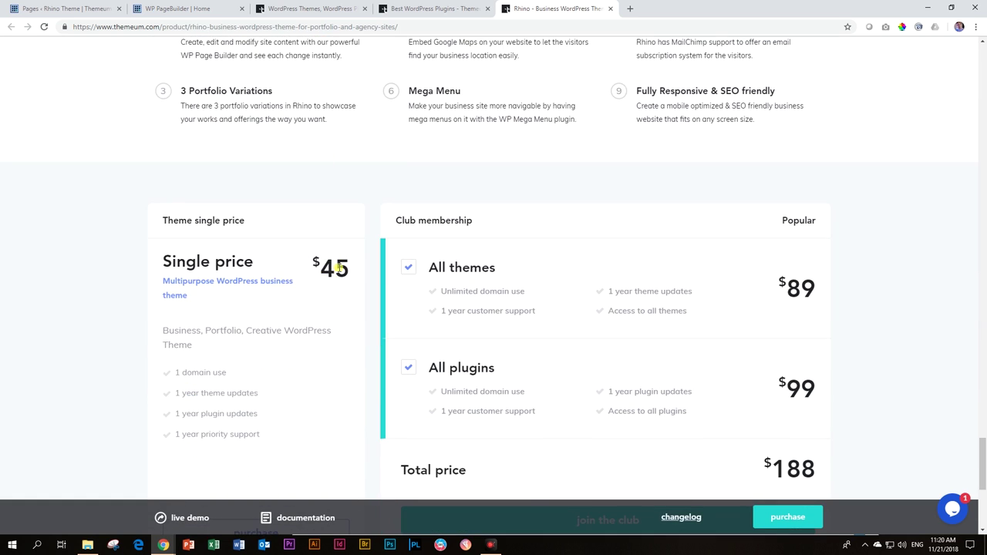
- Scroll through Rhino's Core Features and its $45 single and $188 club pricing cards
scroll(476, 214, "up", 3)
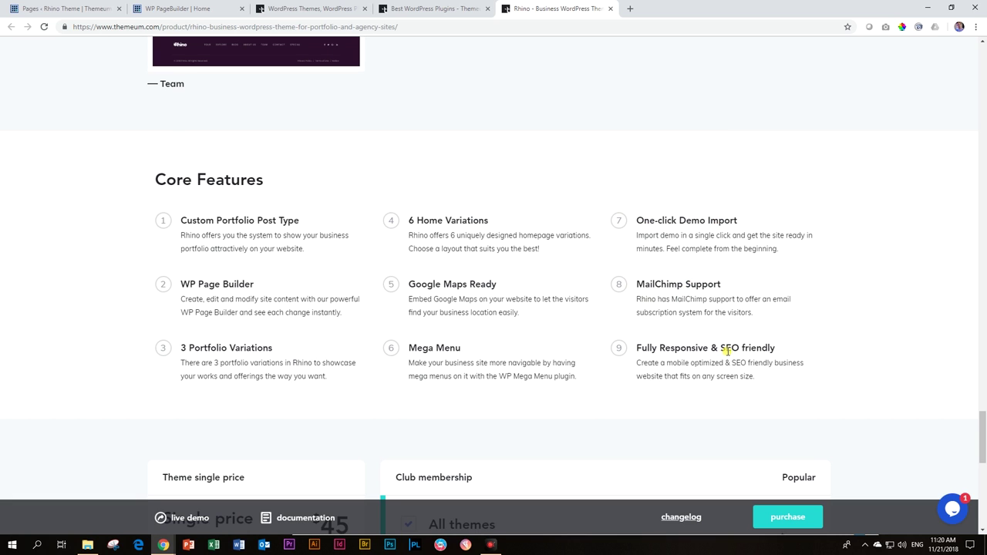
scroll(685, 337, "down", 4)
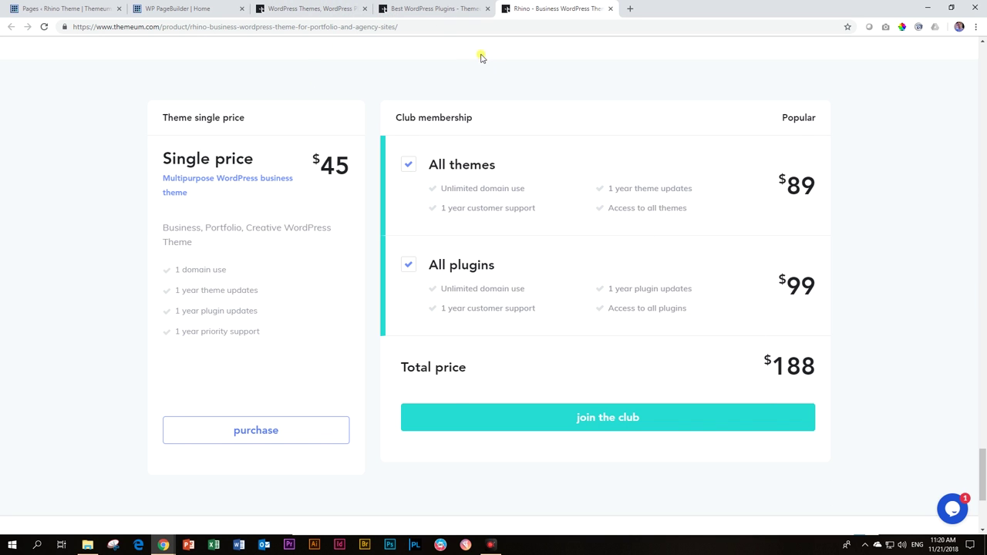
- Open Themeum's WordPress Themes catalogue from the WordPress Plugins page
left_click(306, 6)
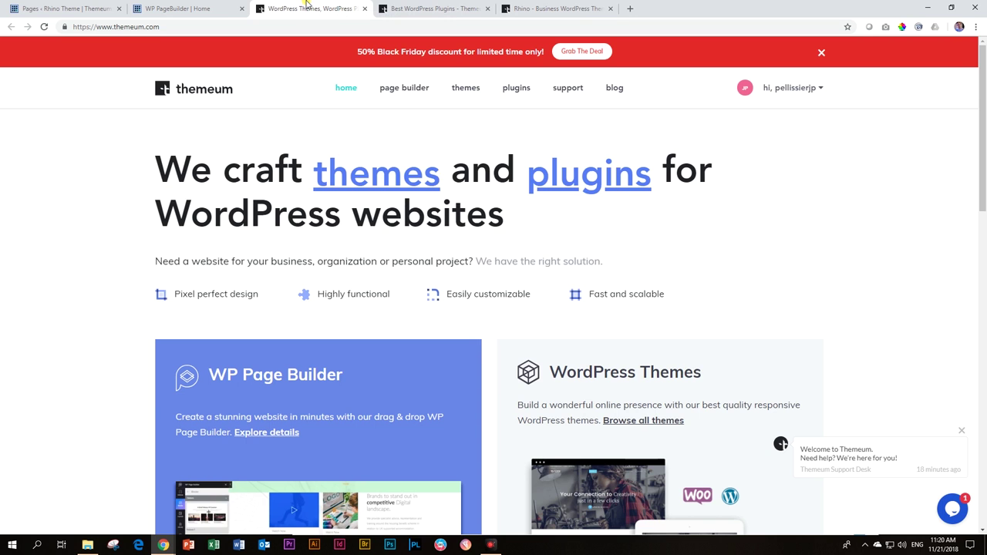
left_click(417, 9)
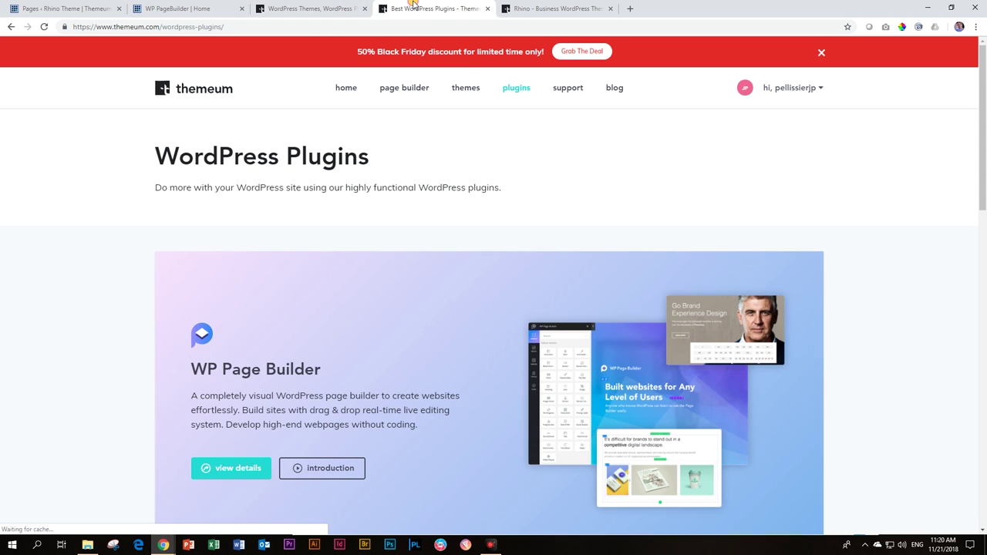
left_click(465, 91)
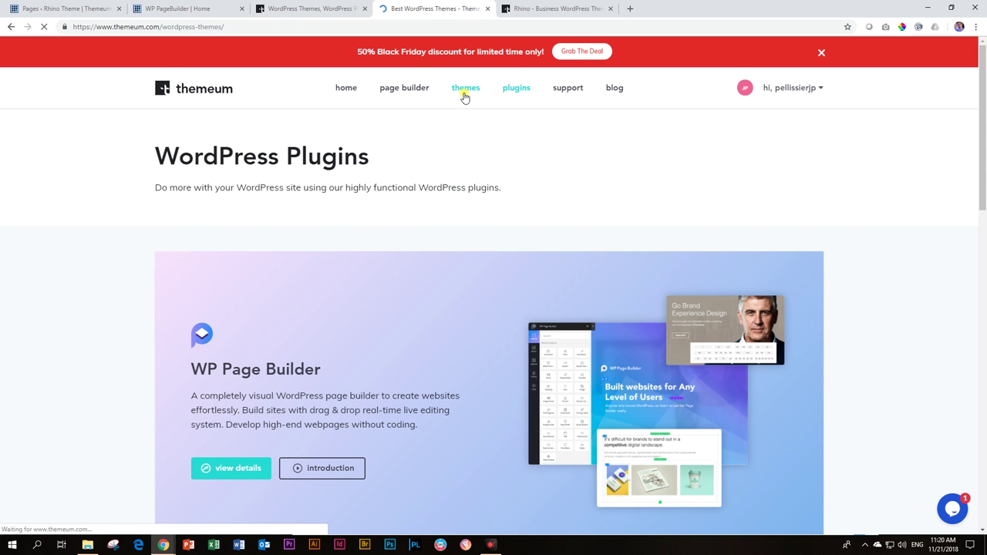
- Browse the theme cards, including Rhino, Fitgym and Bizness, then return to the top
scroll(771, 195, "down", 1)
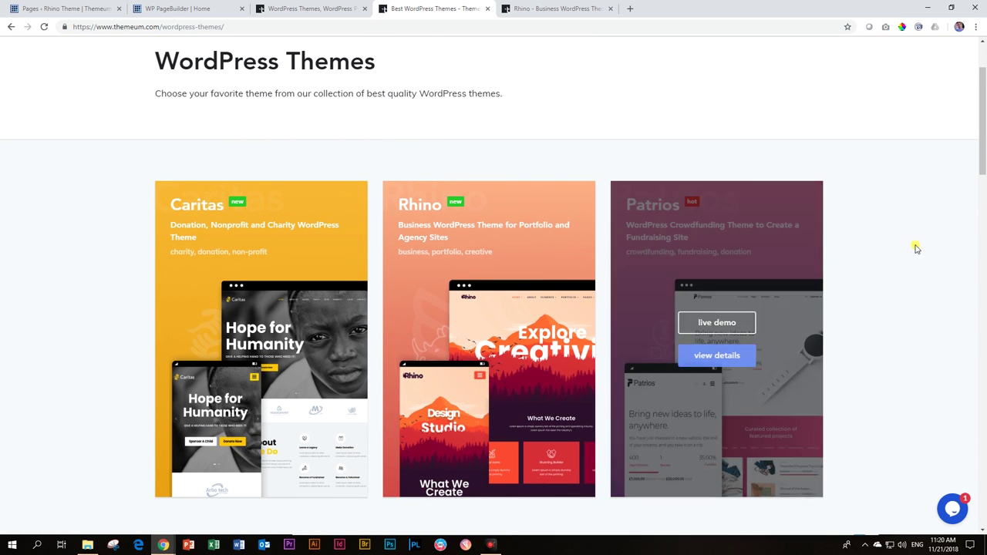
scroll(851, 203, "down", 4)
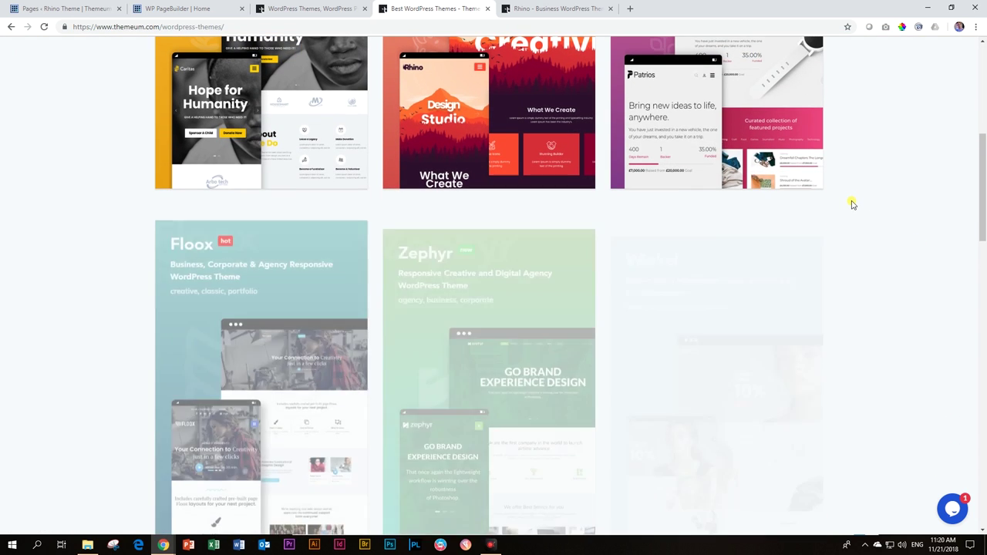
scroll(854, 203, "down", 2)
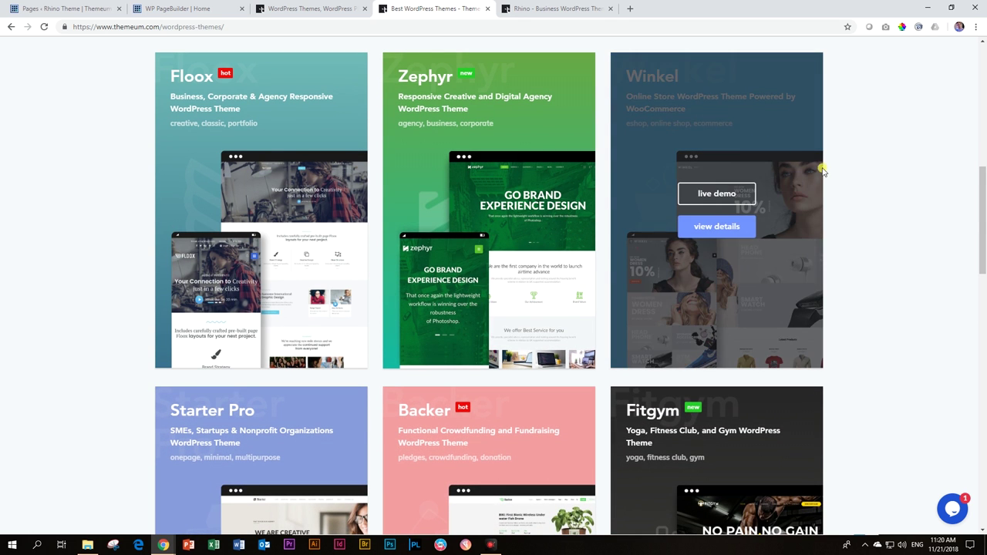
scroll(824, 170, "down", 3)
scroll(848, 180, "down", 5)
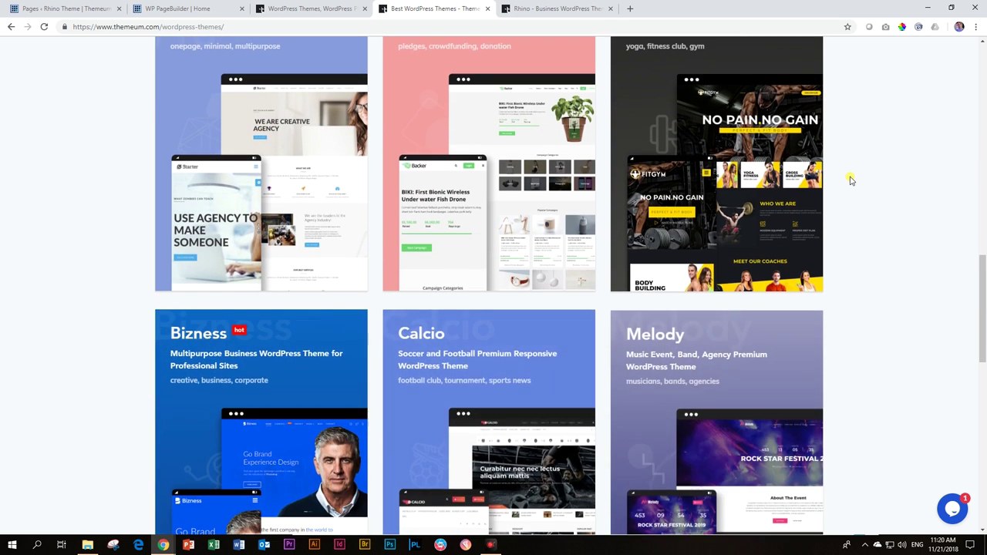
scroll(855, 186, "up", 14)
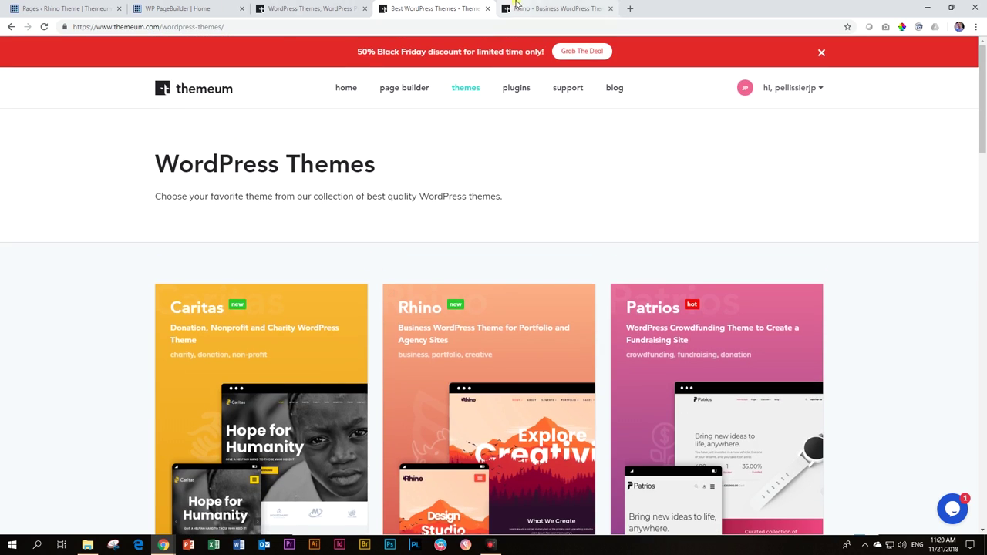
left_click(555, 9)
- Check the Fitness Gym Membership section with $99, $199 and $299 plans in WP Page Builder
left_click(432, 8)
left_click(353, 7)
left_click(184, 9)
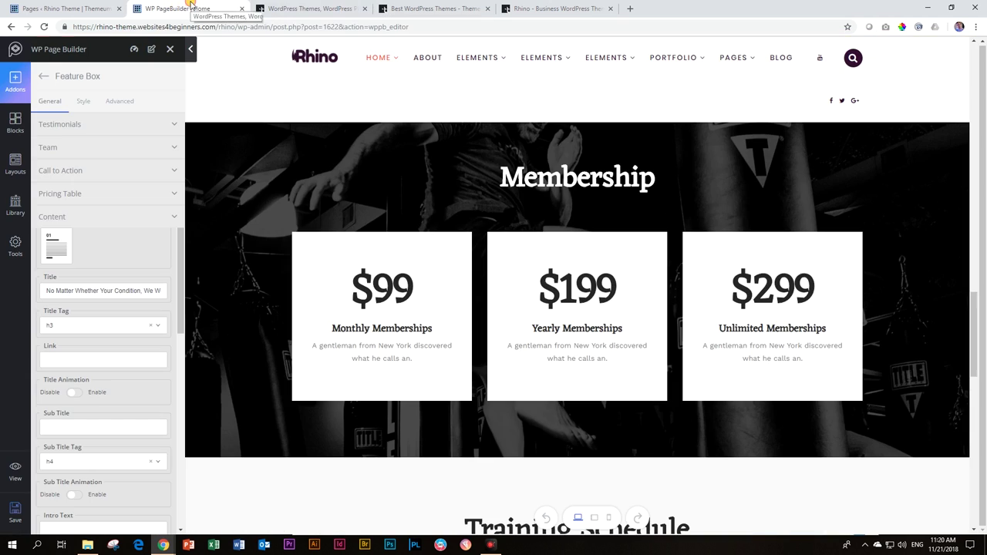
left_click(316, 6)
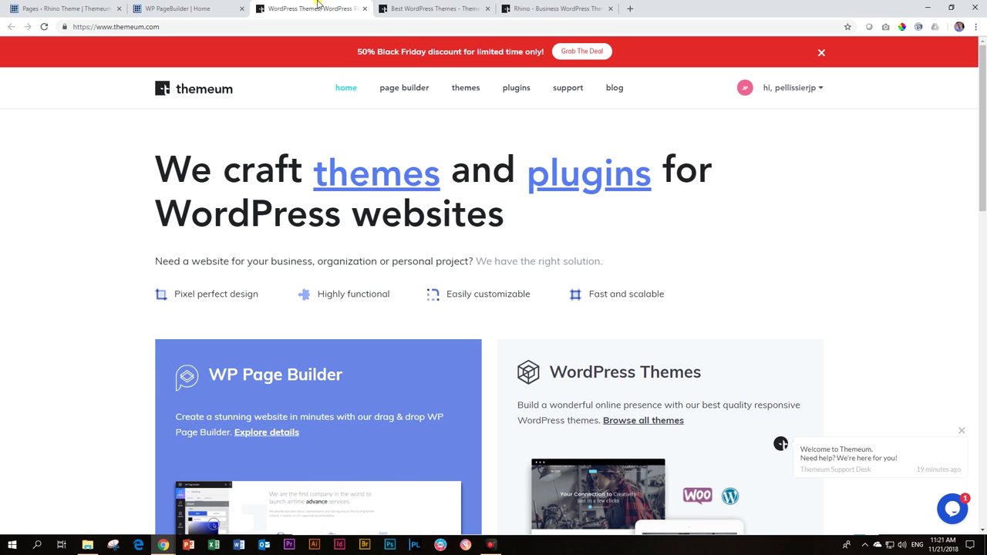
left_click(418, 11)
- Review Rhino's $45 and $188 pricing, core features and page layouts back to the top
left_click(531, 9)
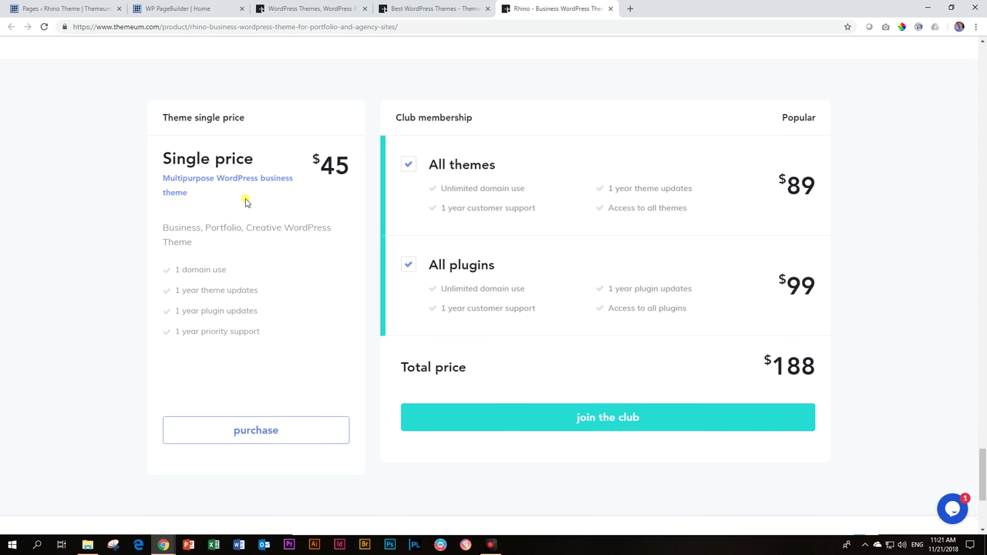
scroll(245, 202, "up", 2)
scroll(245, 202, "down", 3)
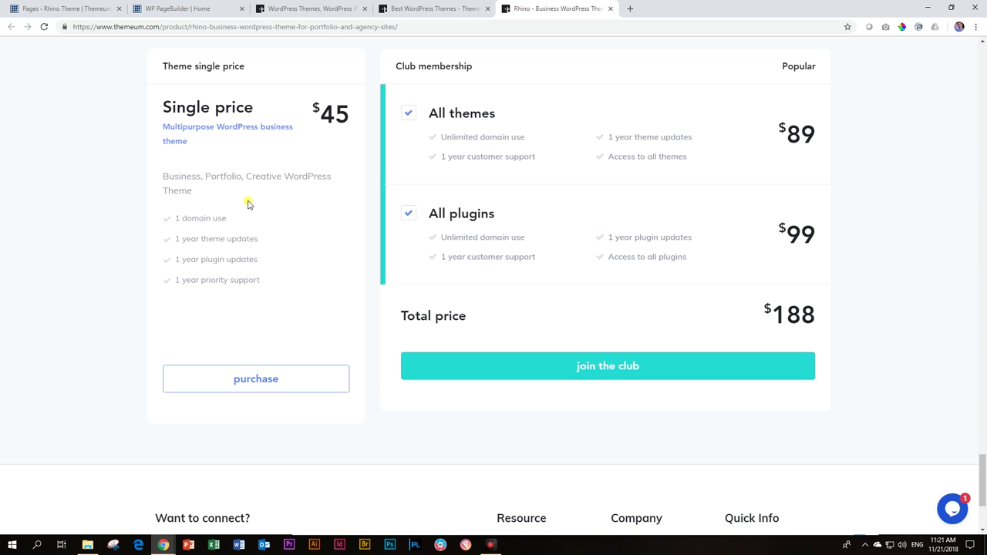
scroll(363, 170, "up", 6)
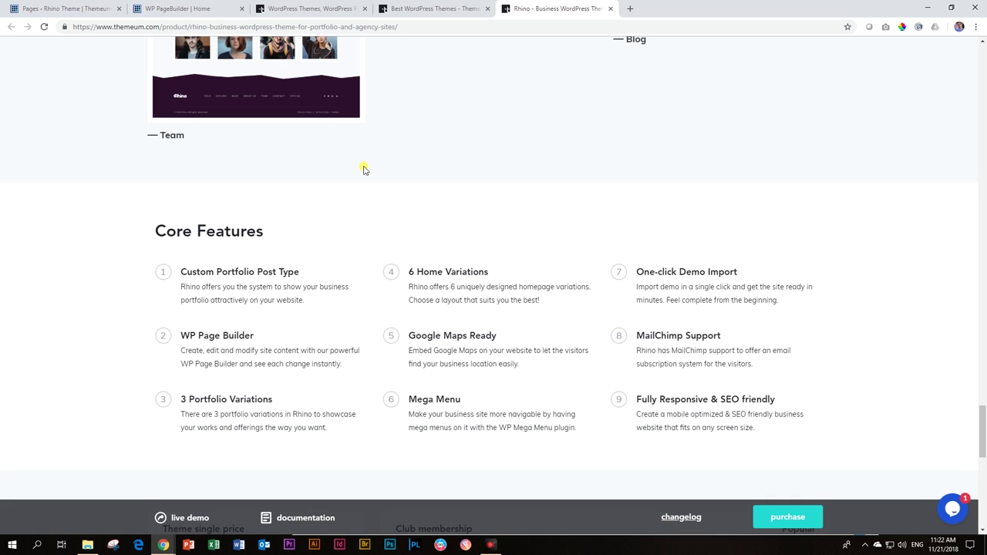
scroll(364, 170, "up", 9)
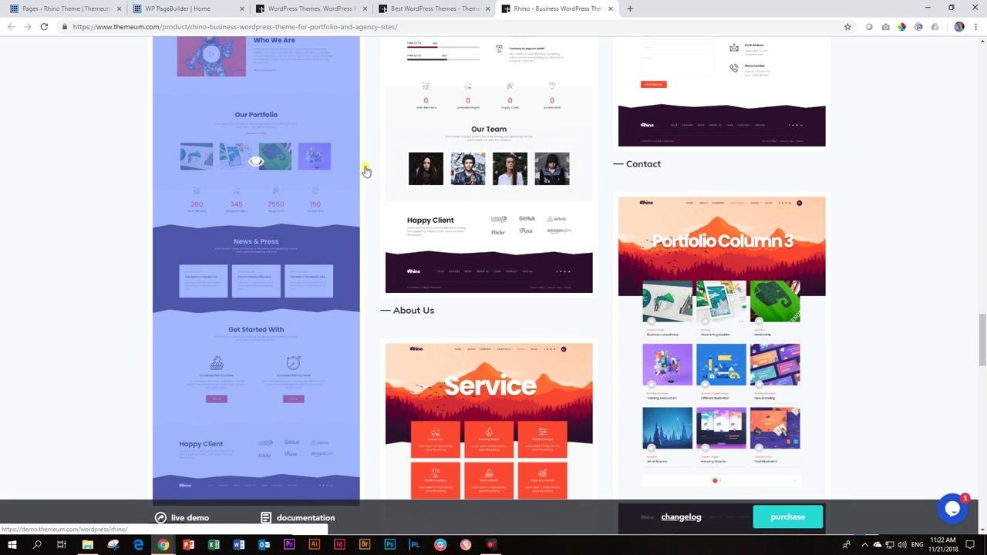
scroll(366, 170, "up", 12)
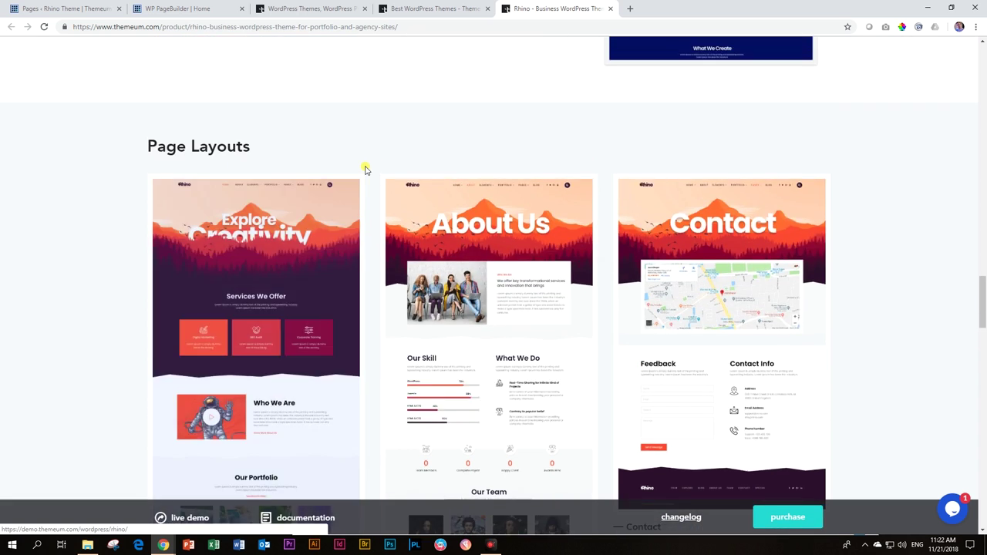
scroll(365, 166, "up", 12)
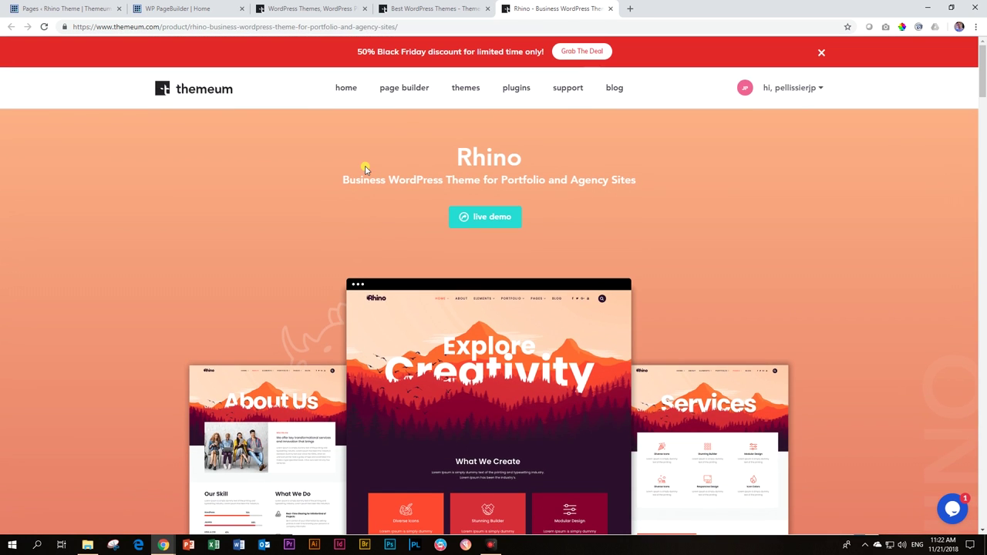
left_click(384, 8)
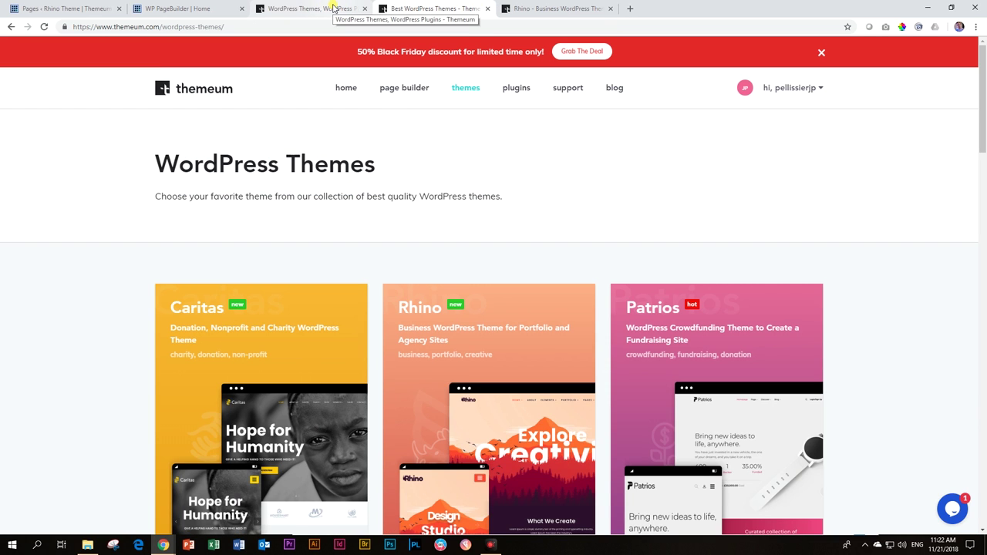